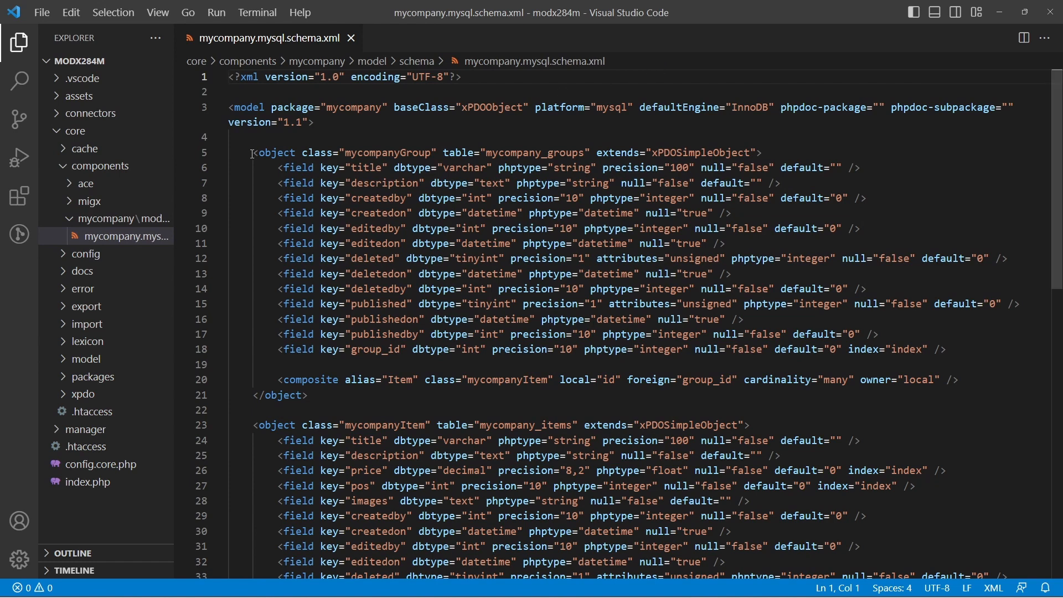
# Remove the whole mycompanyGroup object definition and the blank lines it leaves from the schema
pyautogui.moveTo(253, 154); pyautogui.dragTo(390, 395)
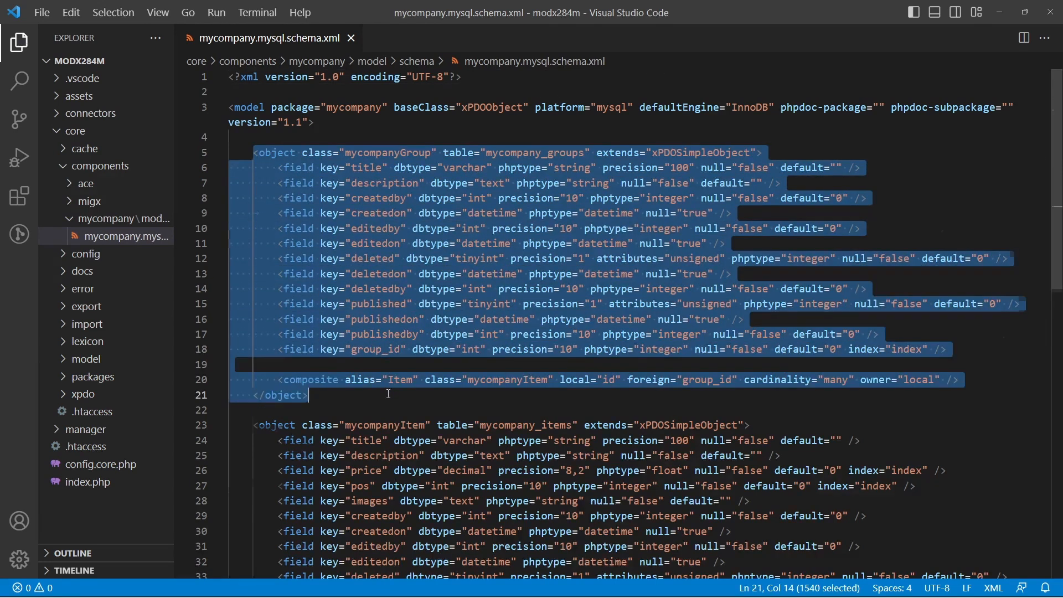
pyautogui.hotkey('ctrl', 'x')
pyautogui.press('BackSpace')
pyautogui.press('BackSpace')
pyautogui.press('BackSpace')
# Capitalize the first letter of the remaining object's class name so it reads MycompanyItem
pyautogui.click(352, 152)
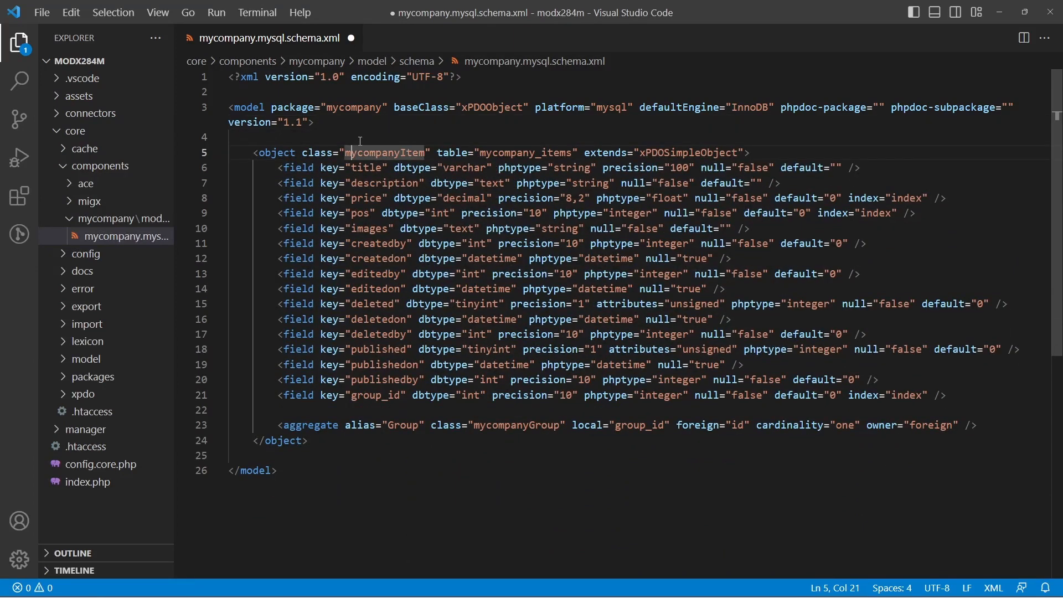
pyautogui.press('BackSpace')
pyautogui.write('M')
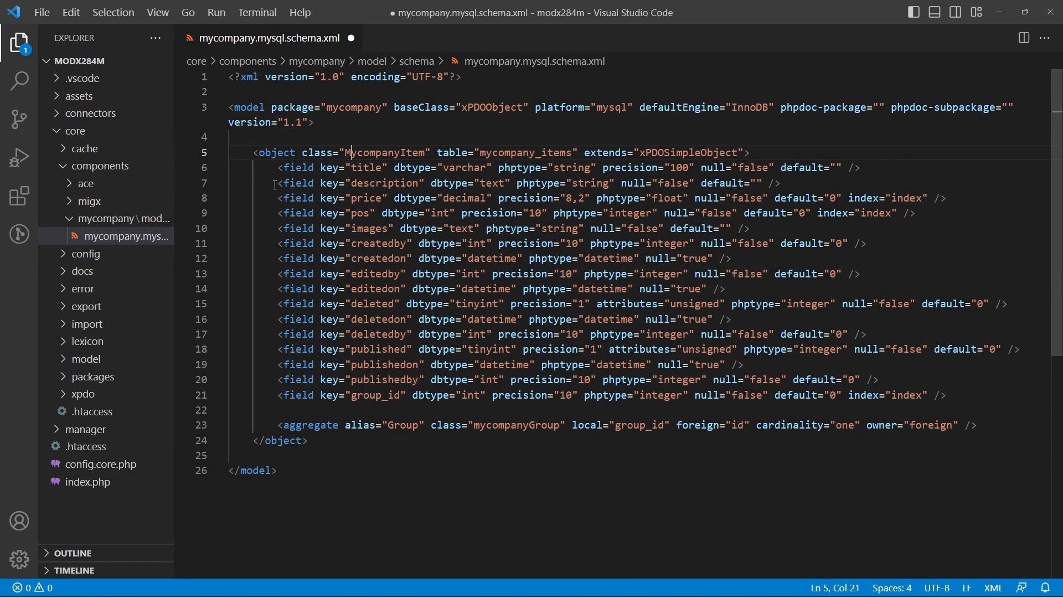
# Delete the description, price, pos, images and group_id fields and the Group aggregate from the MycompanyItem object
pyautogui.moveTo(275, 185); pyautogui.dragTo(784, 233)
pyautogui.press('Delete')
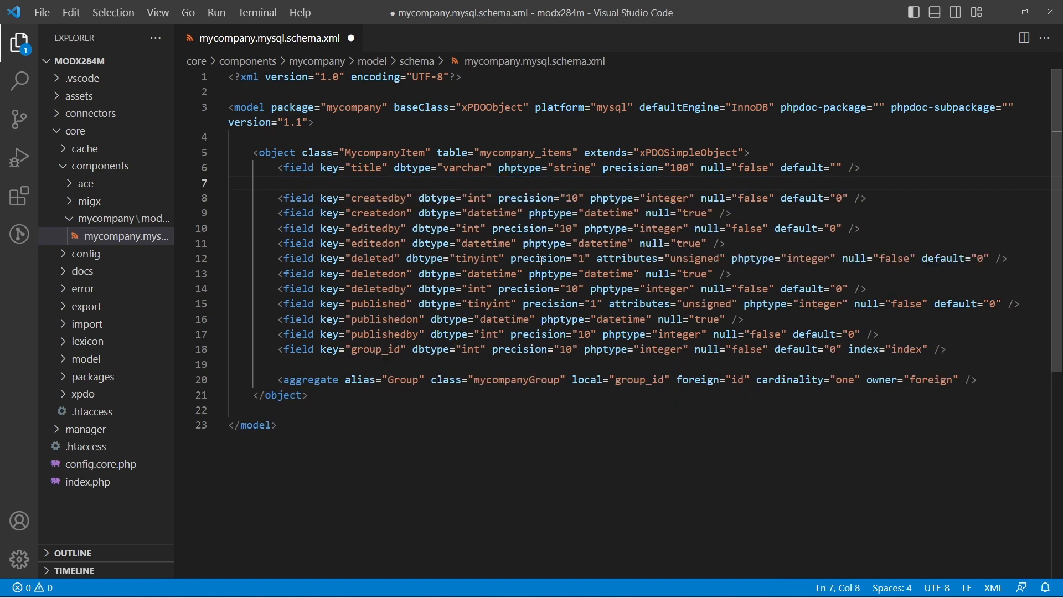
pyautogui.moveTo(279, 351); pyautogui.dragTo(981, 380)
pyautogui.press('Delete')
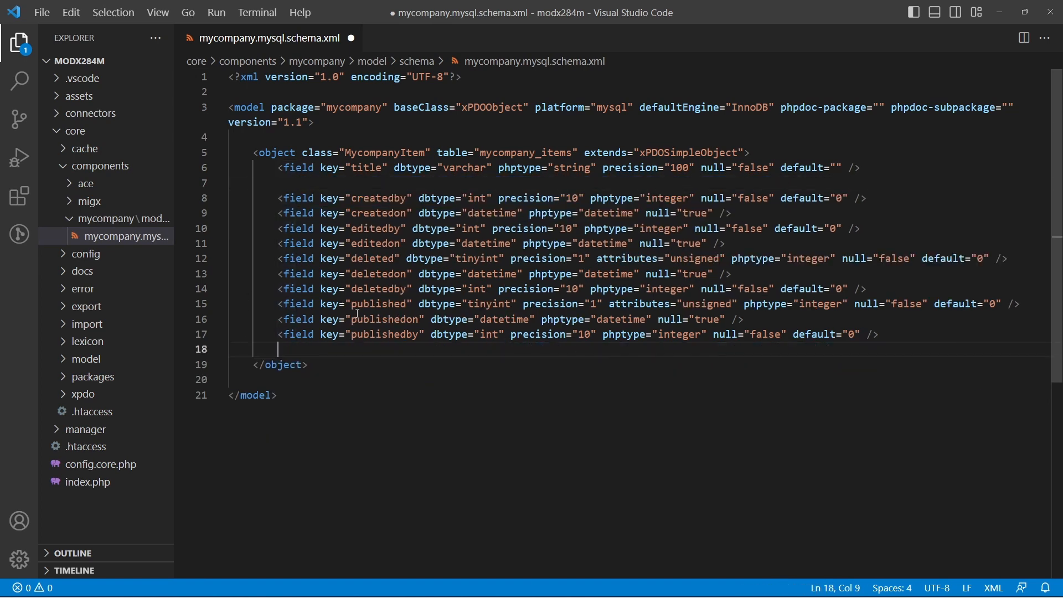
# Duplicate the publishedon and publishedby fields below themselves as unpublishedon and unpublishedby, and save the schema file
pyautogui.moveTo(280, 320); pyautogui.dragTo(896, 336)
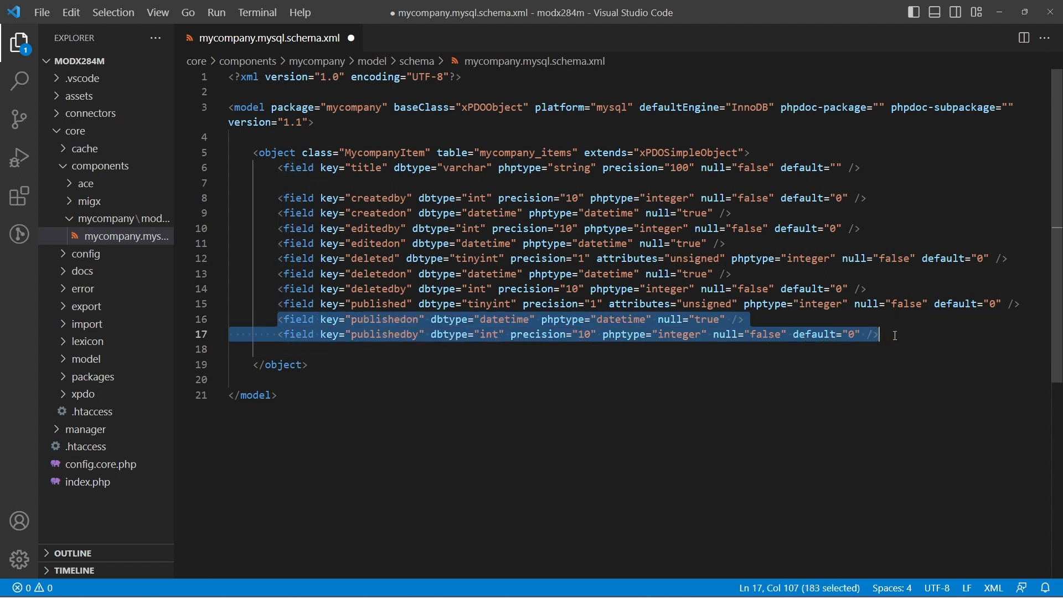
pyautogui.click(897, 336)
pyautogui.press('Return')
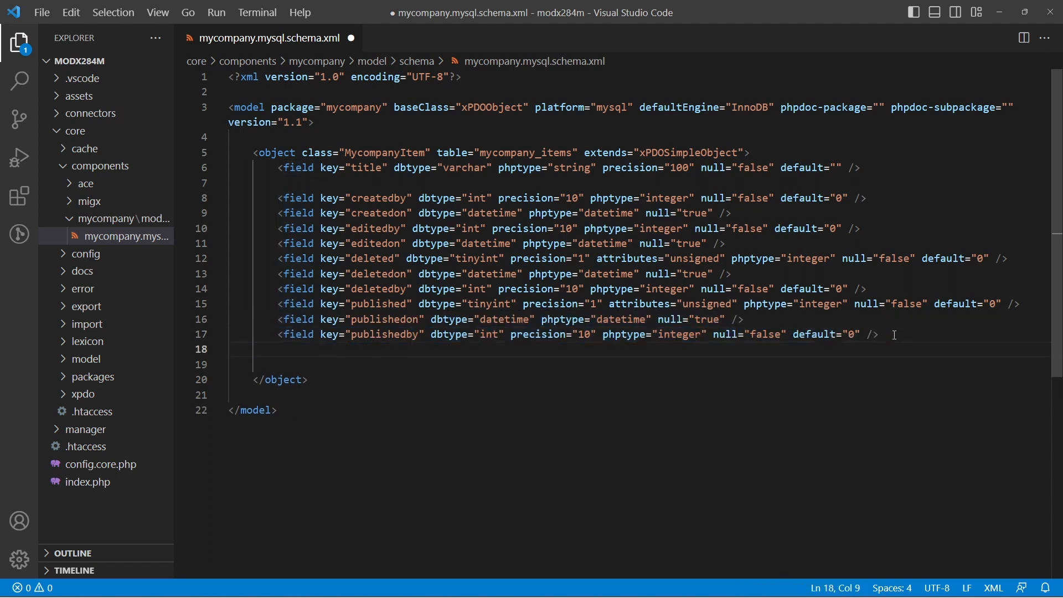
pyautogui.hotkey('ctrl', 'v')
pyautogui.click(352, 350)
pyautogui.write('un')
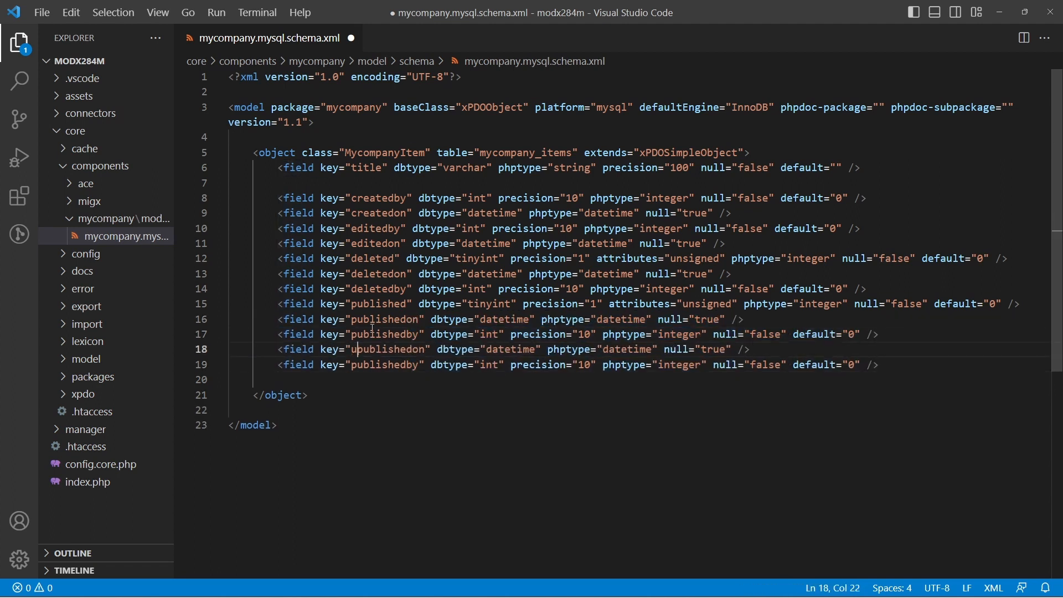
pyautogui.click(352, 366)
pyautogui.write('un')
pyautogui.press('End')
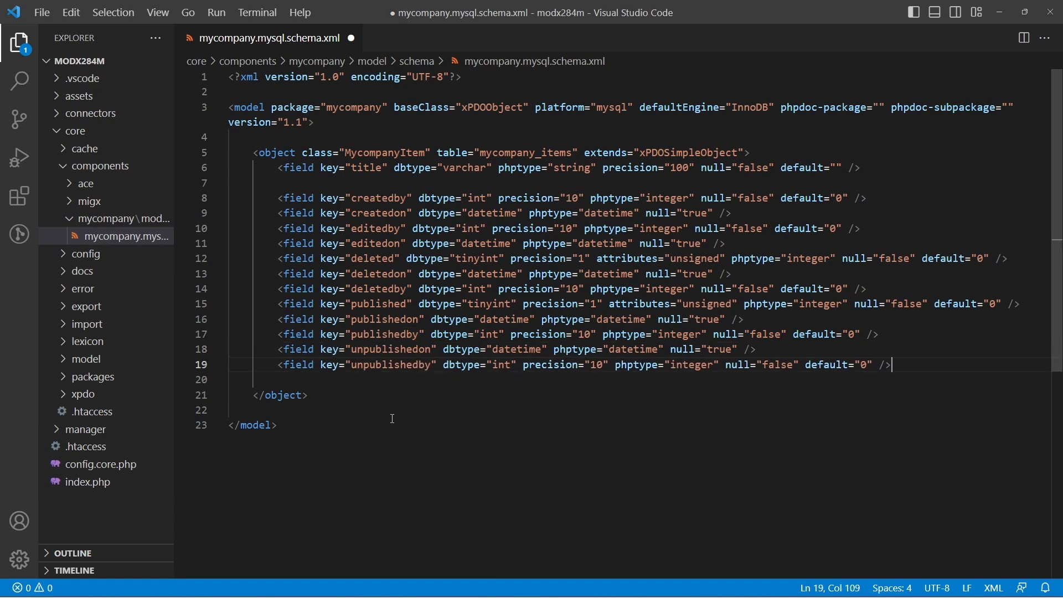
pyautogui.hotkey('ctrl', 's')
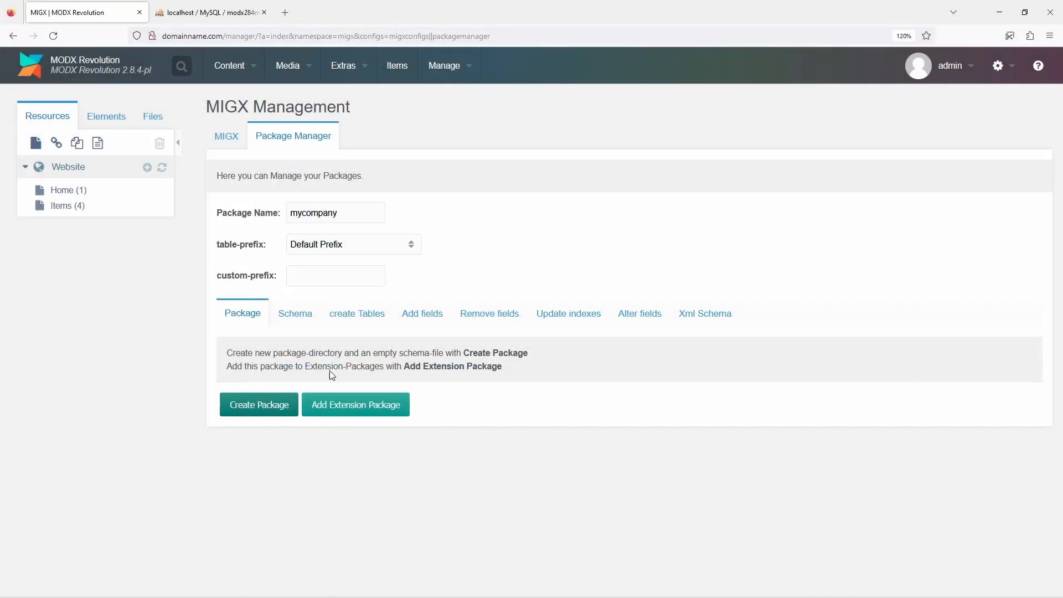
# Switch to the MODX manager in the browser, parse the mycompany package's schema and create its tables
pyautogui.click(295, 313)
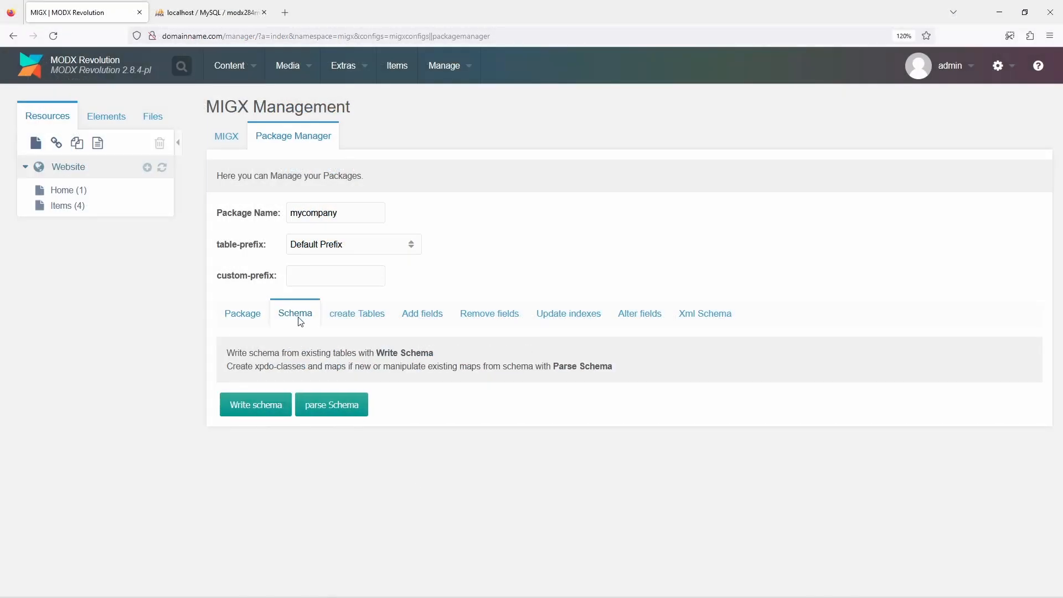
pyautogui.click(331, 406)
pyautogui.click(617, 342)
pyautogui.click(357, 315)
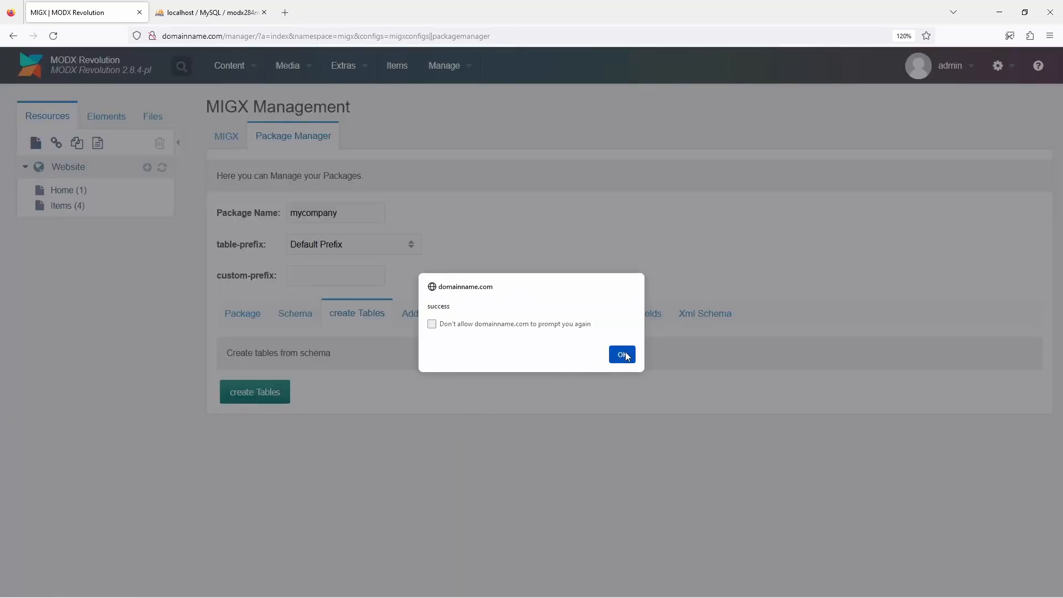
pyautogui.click(622, 354)
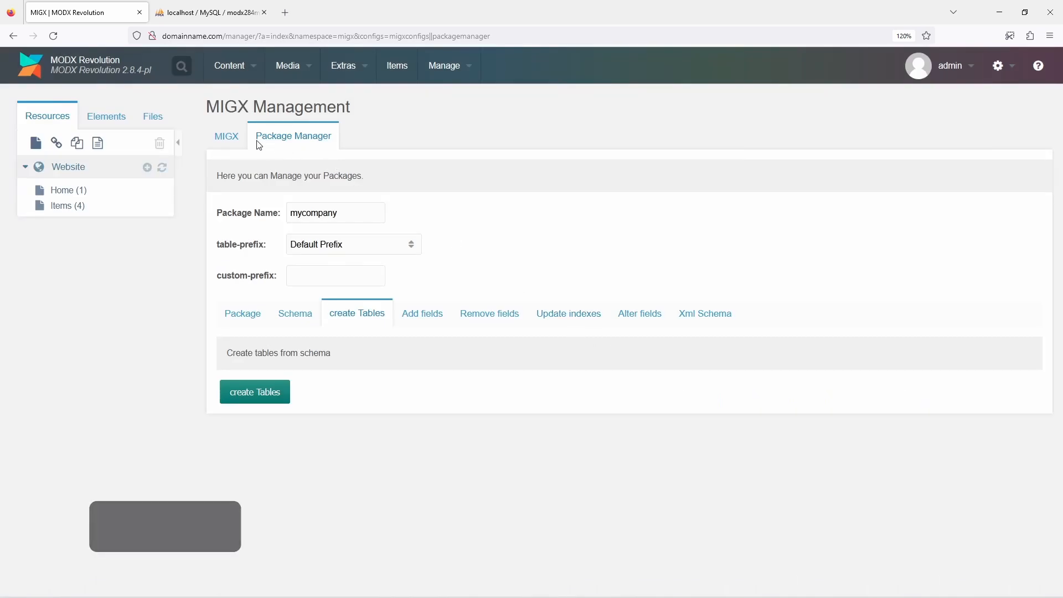
# Start a new MIGX configuration with both the name and the unique MIGX ID set to "item"
pyautogui.click(223, 138)
pyautogui.click(248, 228)
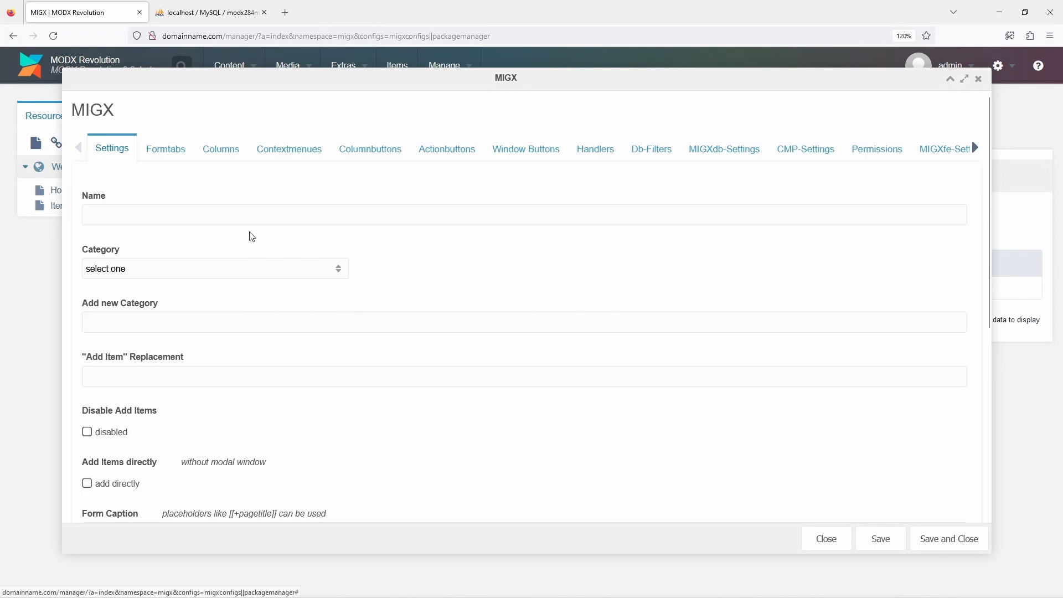
pyautogui.click(245, 216)
pyautogui.write('item')
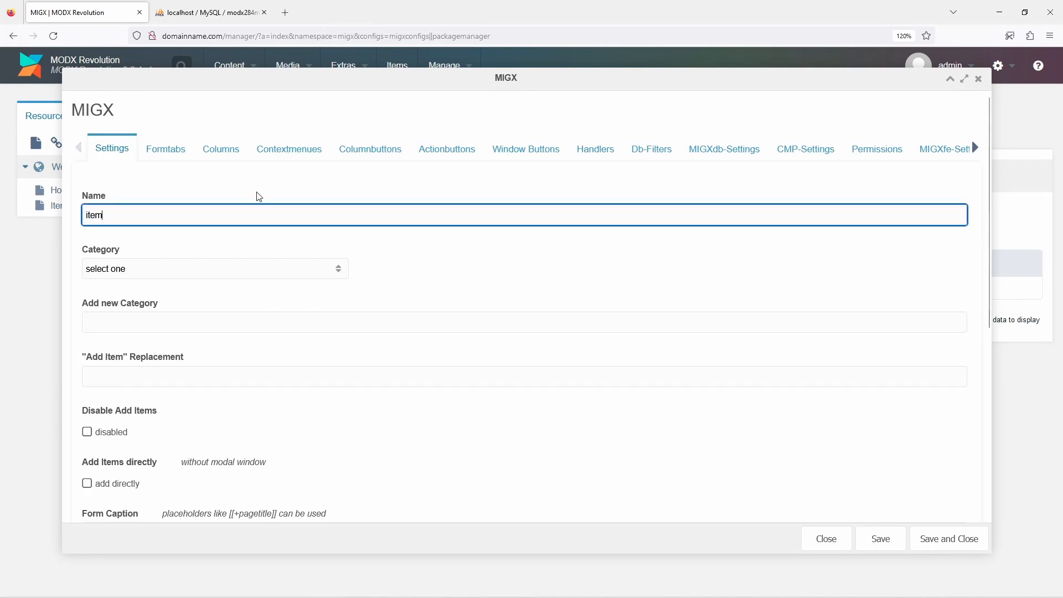
pyautogui.scroll(-6, 258, 194)
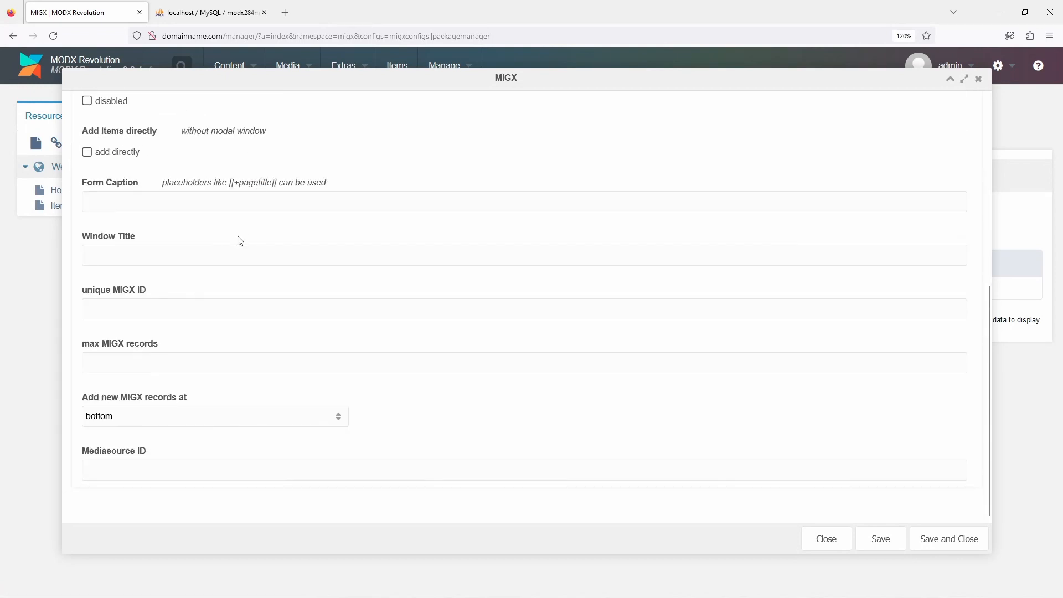
pyautogui.click(220, 309)
pyautogui.write('it')
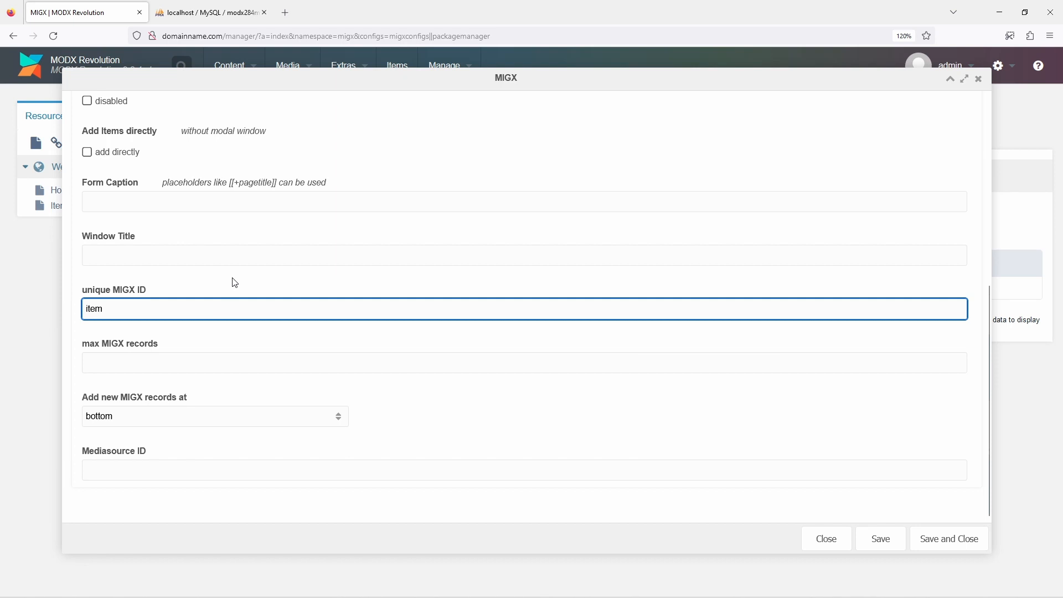
pyautogui.write('em')
pyautogui.scroll(6, 235, 283)
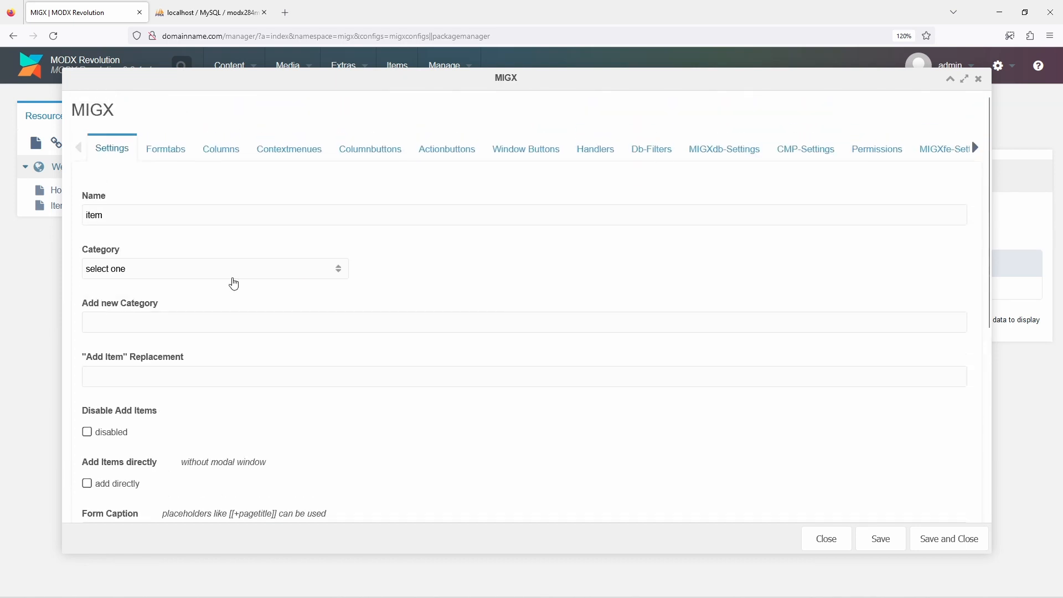
# In the CMP settings, set the main and tab captions to "Items" and the tab description to "Manage the items"
pyautogui.click(782, 155)
pyautogui.click(662, 217)
pyautogui.write('Items')
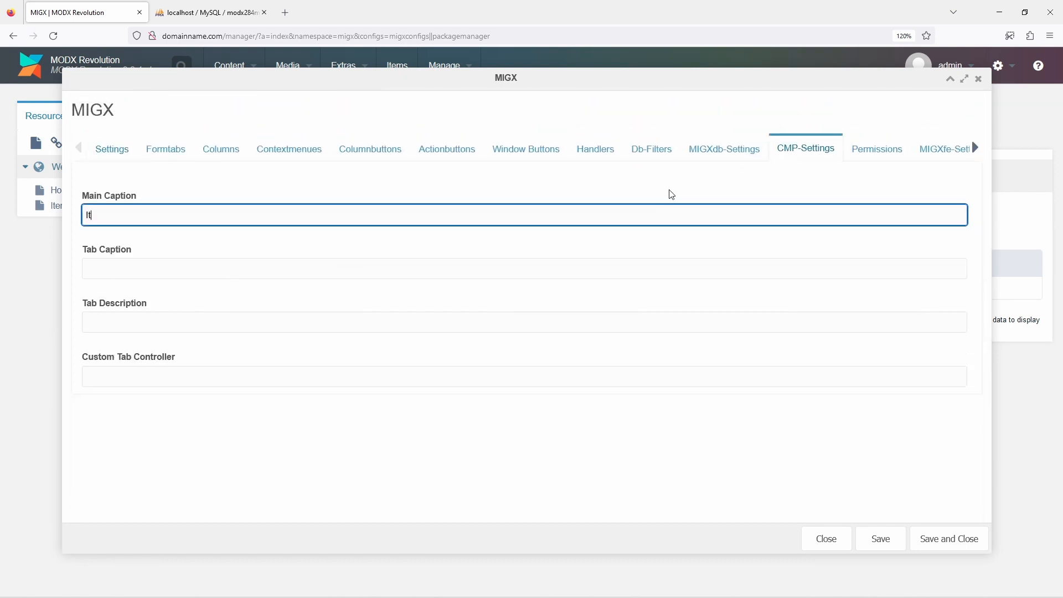
pyautogui.press('Tab')
pyautogui.write('It')
pyautogui.press('Tab')
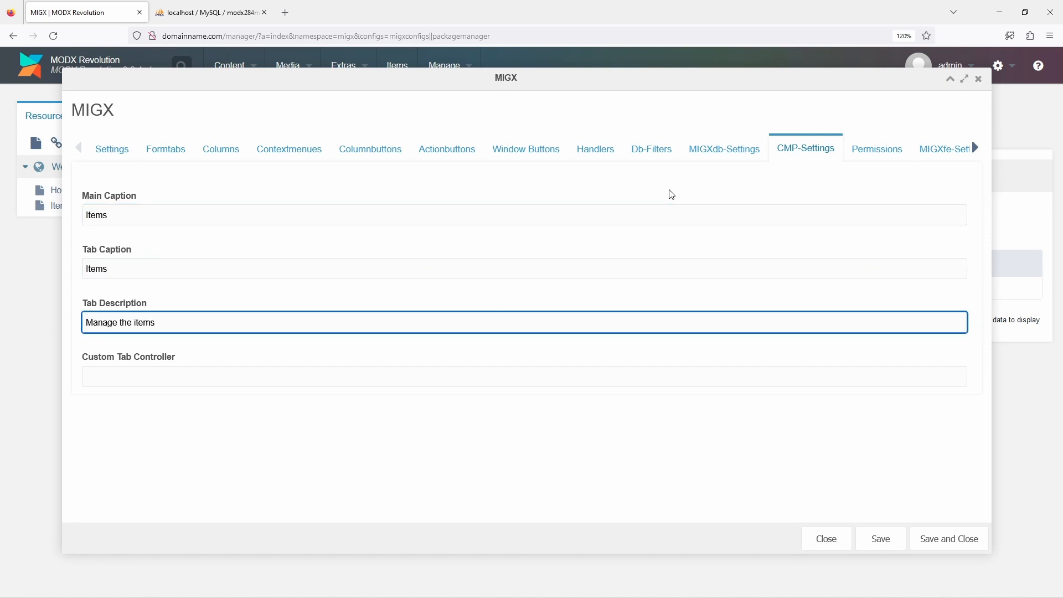
# In the MIGXdb settings, set the package to mycompany and the classname to MycompanyItem
pyautogui.click(707, 157)
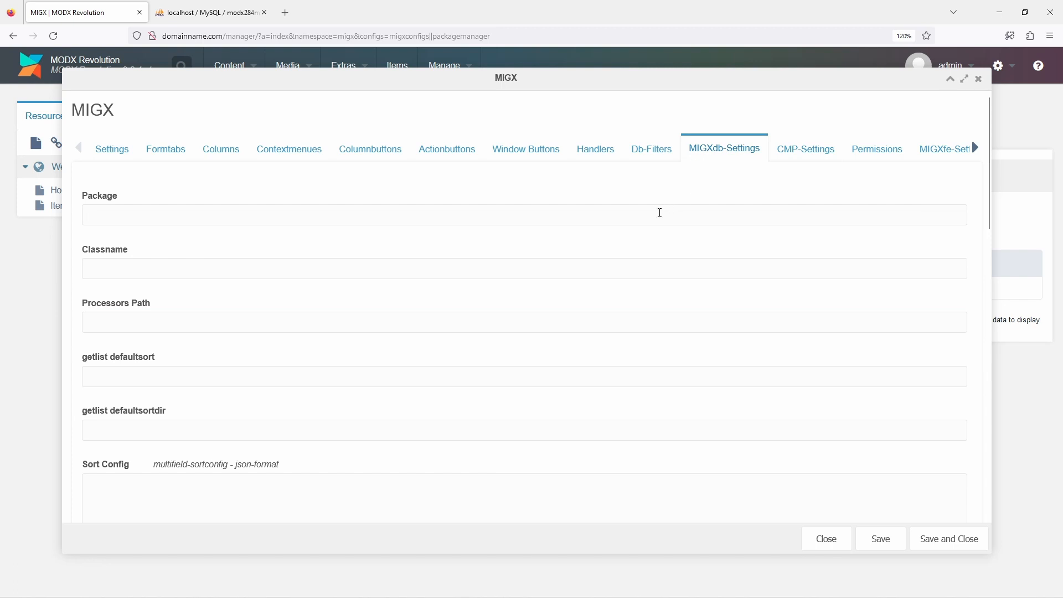
pyautogui.click(660, 213)
pyautogui.write('m')
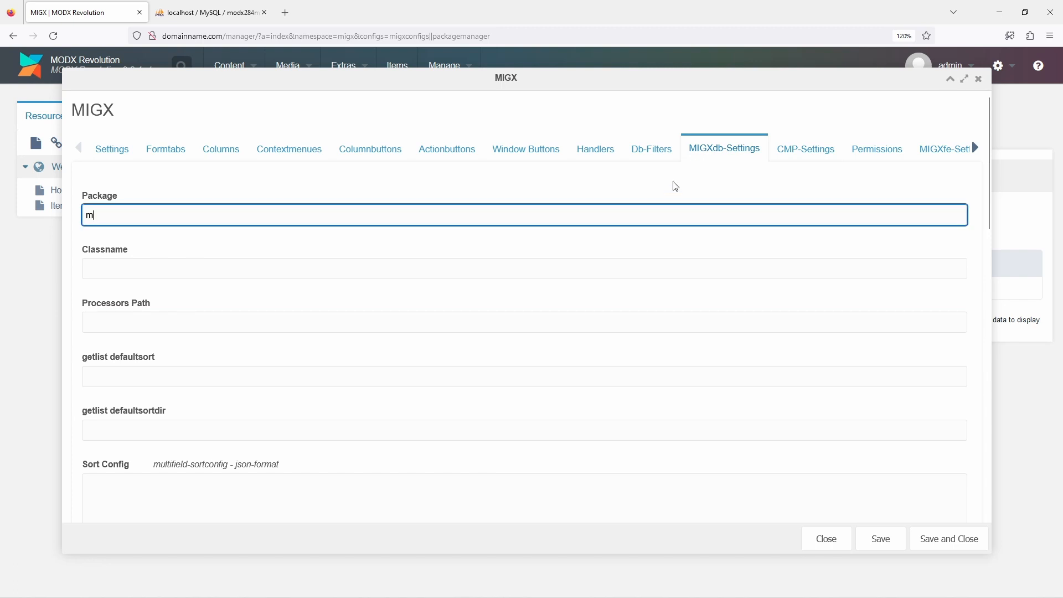
pyautogui.write('ycompany')
pyautogui.press('Tab')
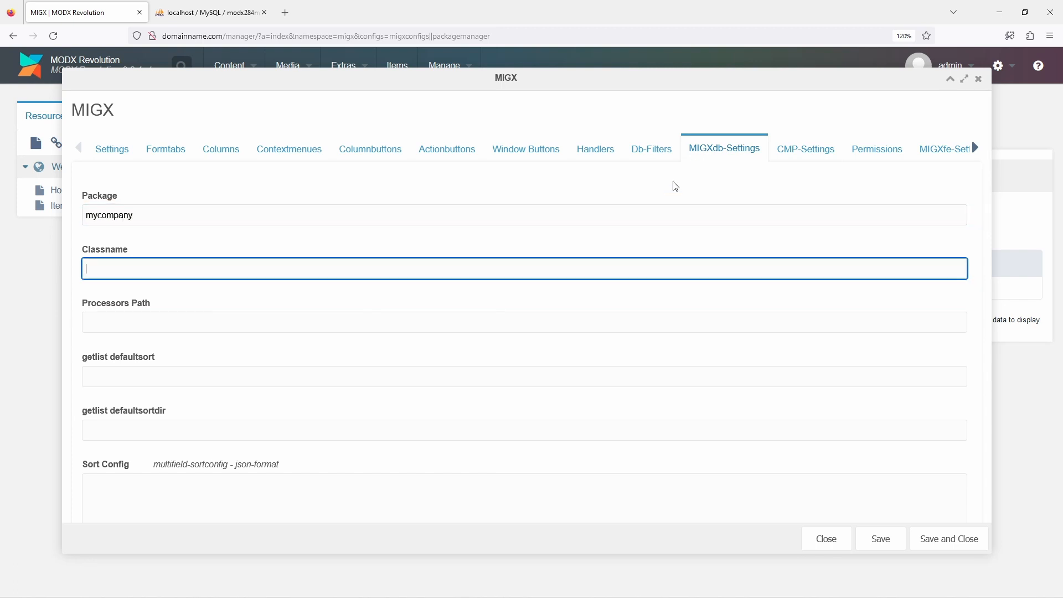
pyautogui.write('MycompanyItem')
# Enable the addItem action button and the update context menu option for the configuration
pyautogui.click(460, 153)
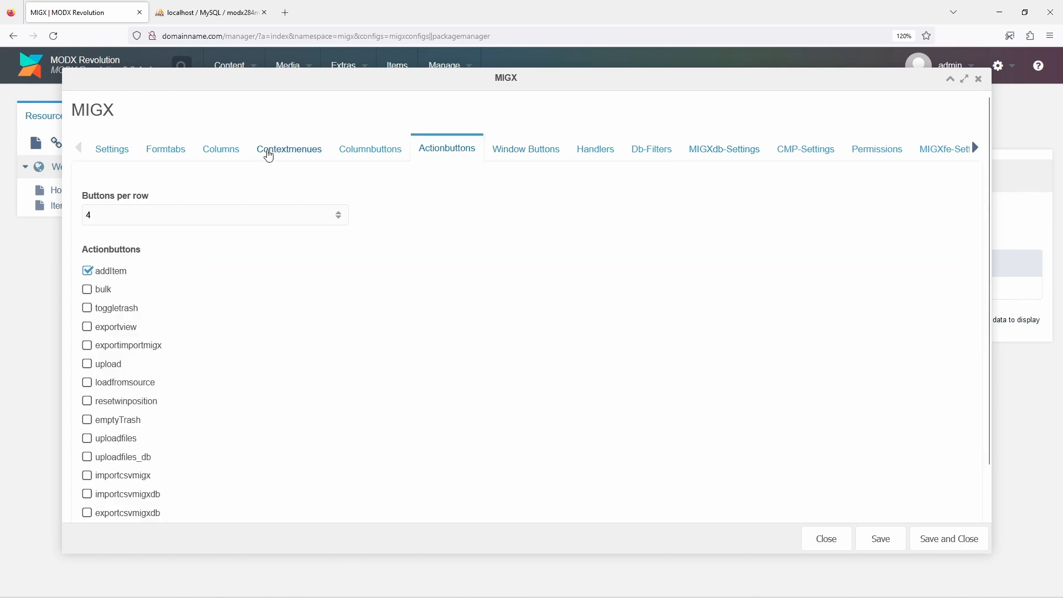
pyautogui.click(268, 150)
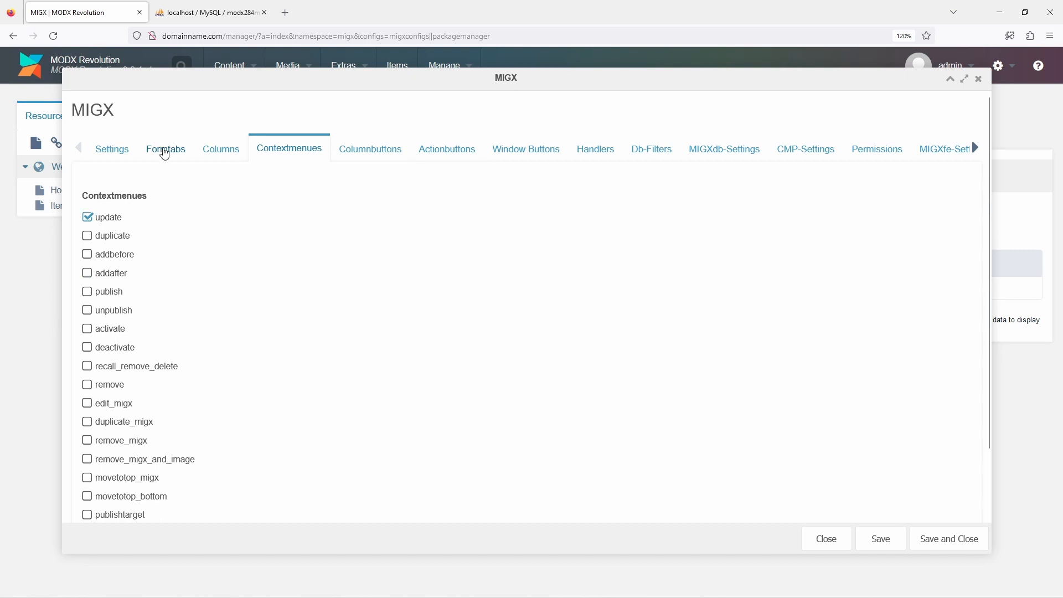
# Add a form tab containing a field with fieldname "title" and caption "Title", saving both the field and the tab
pyautogui.click(165, 150)
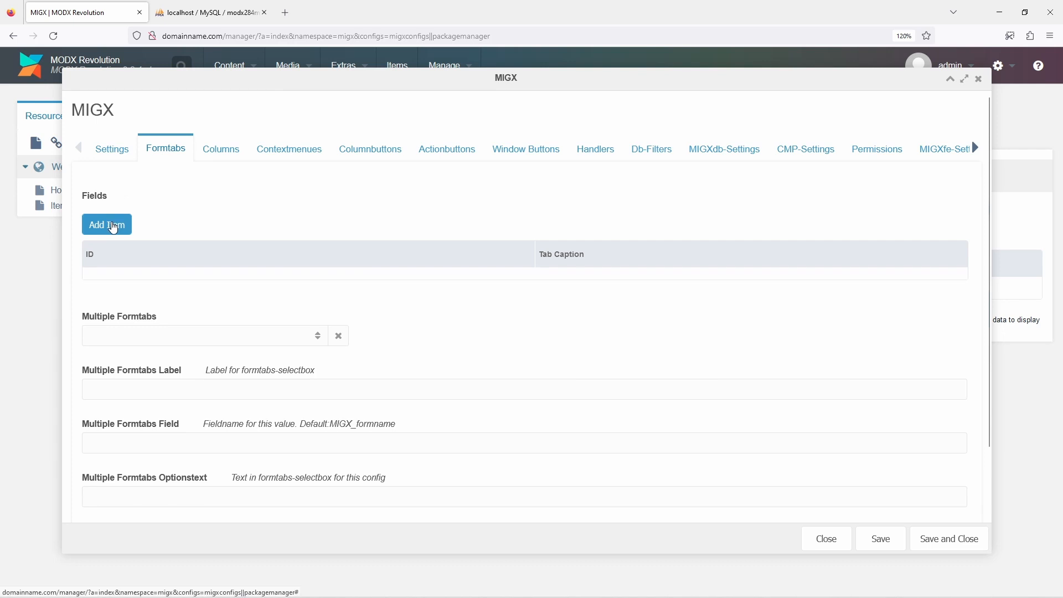
pyautogui.click(117, 231)
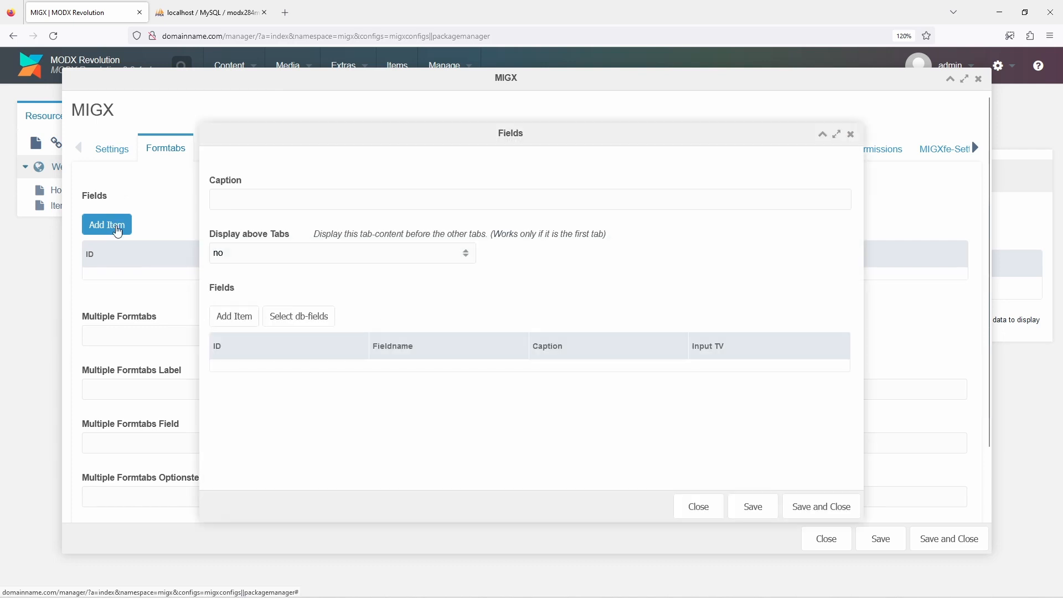
pyautogui.click(234, 317)
pyautogui.click(251, 247)
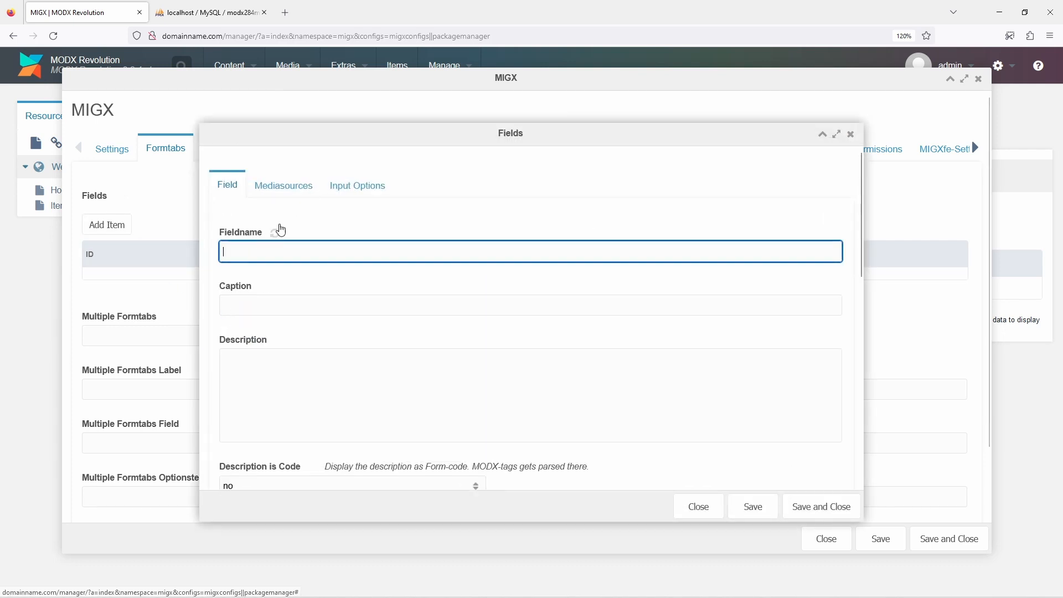
pyautogui.write('title')
pyautogui.press('Tab')
pyautogui.write('Title')
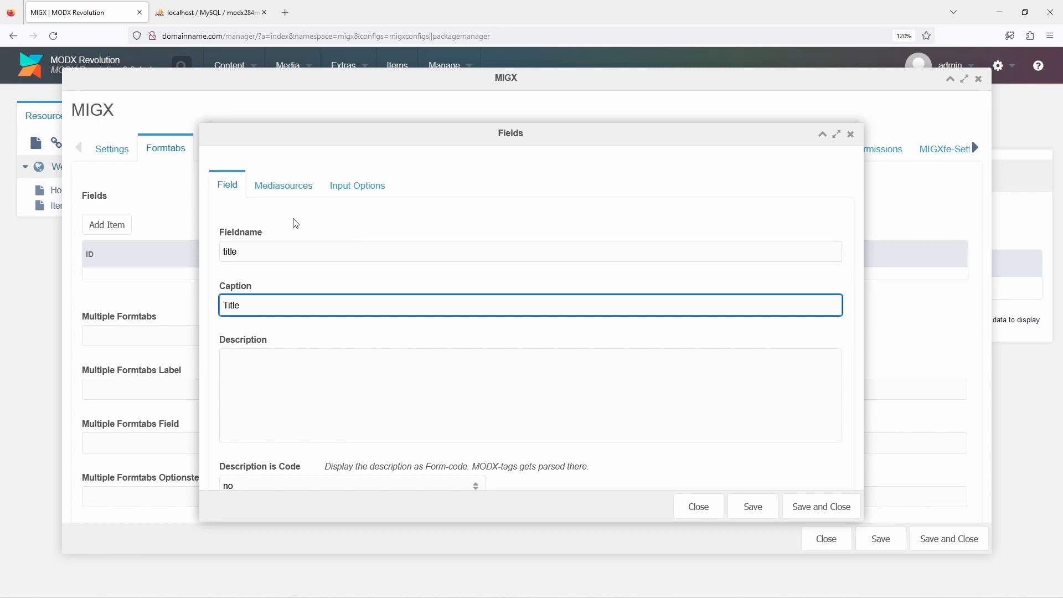
pyautogui.click(796, 505)
pyautogui.click(797, 505)
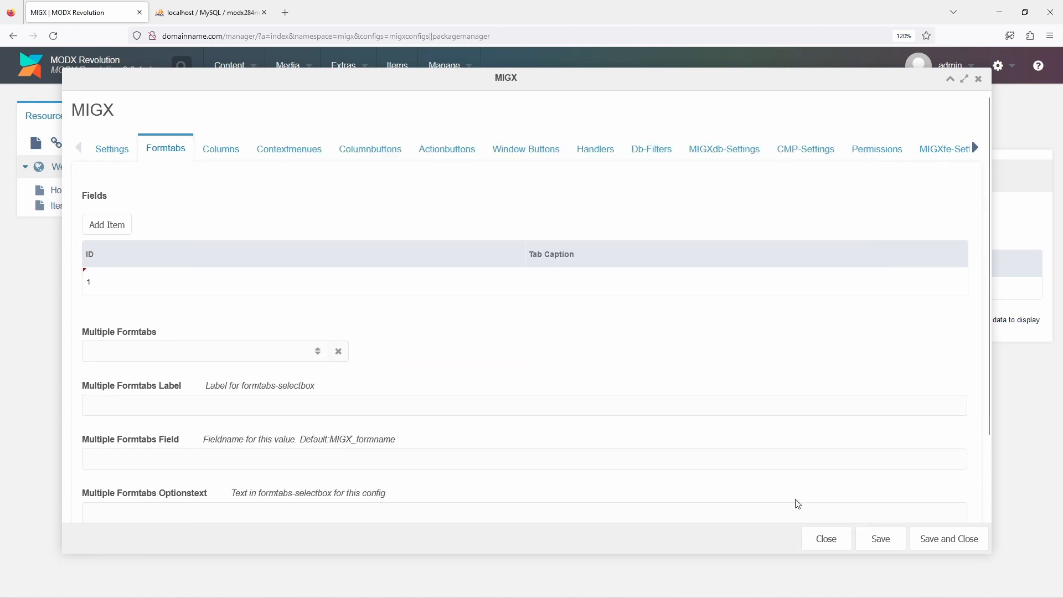
# Add a grid column with header and field "id", set Show in Grid to no, and save it
pyautogui.click(206, 153)
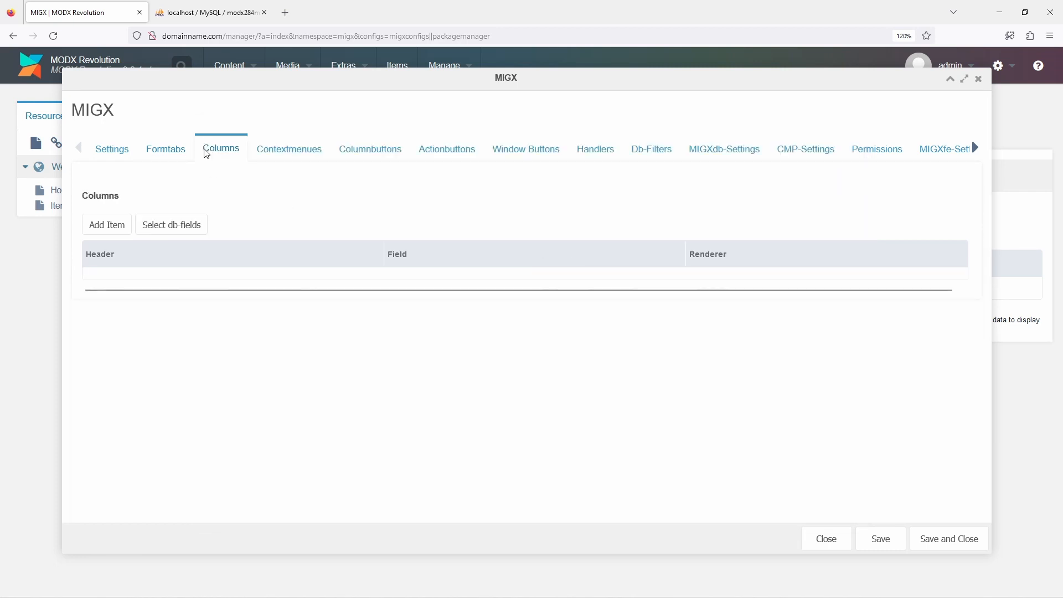
pyautogui.click(127, 222)
pyautogui.click(229, 248)
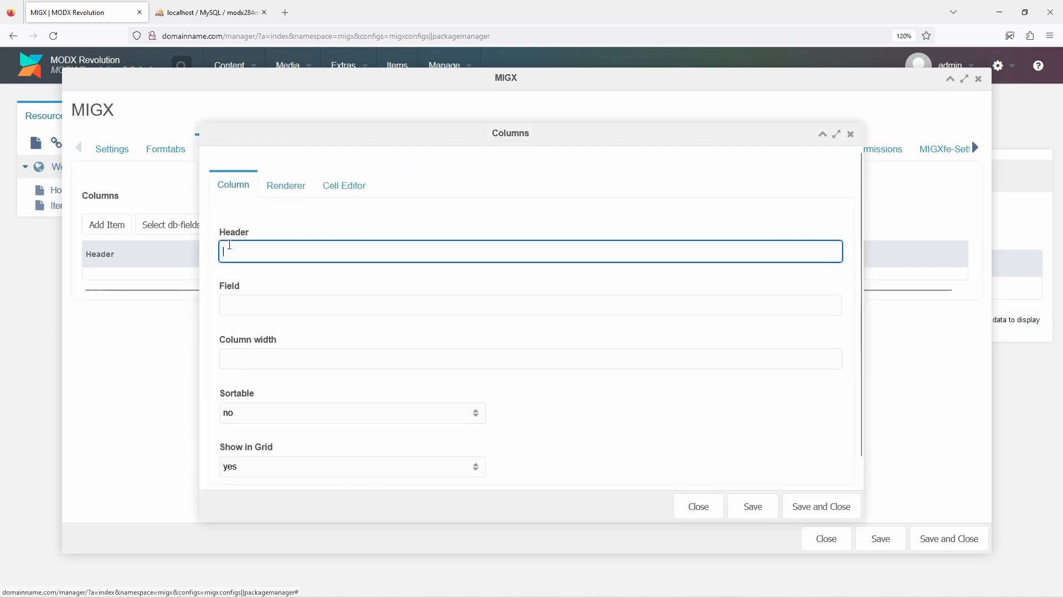
pyautogui.write('id')
pyautogui.press('Tab')
pyautogui.write('id')
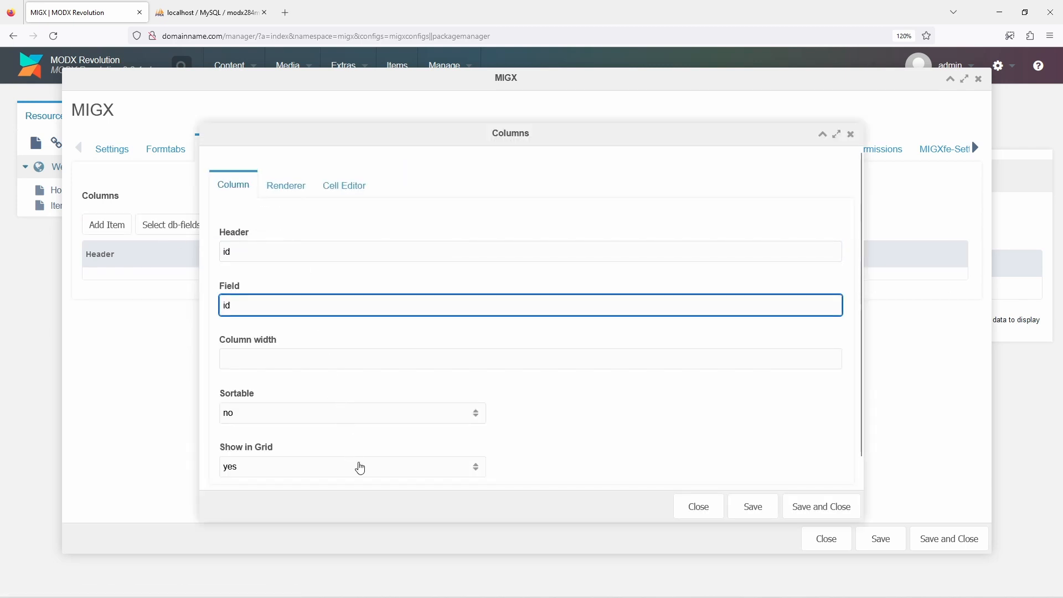
pyautogui.click(359, 468)
pyautogui.click(356, 503)
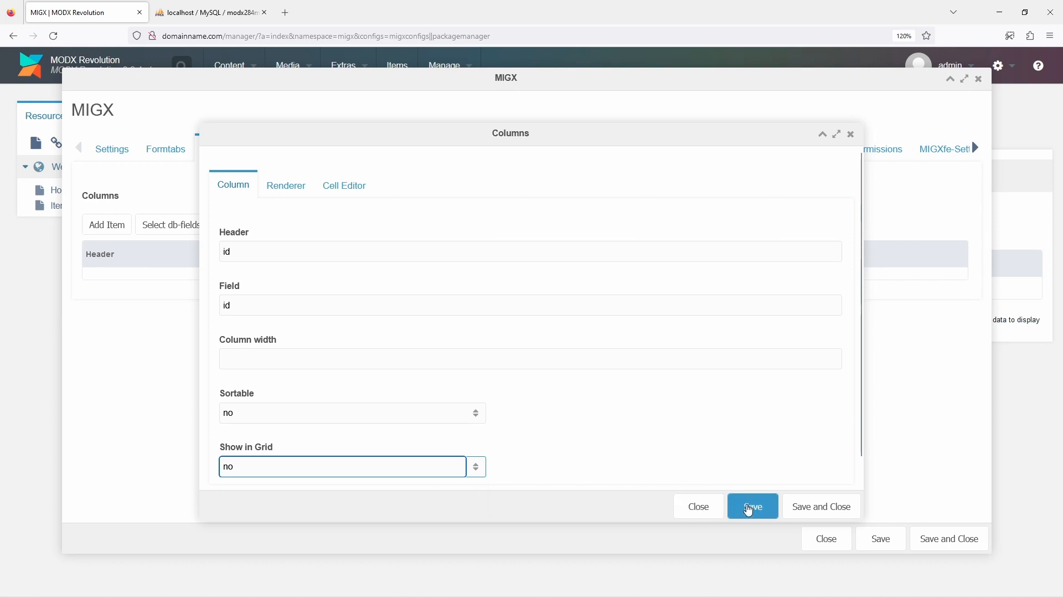
pyautogui.click(790, 507)
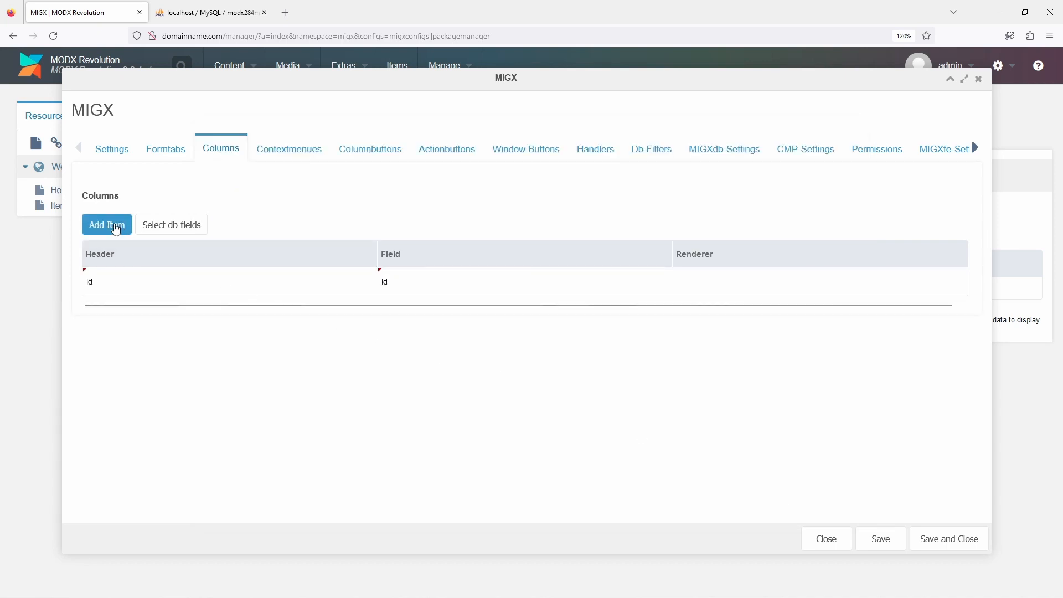
# Add a grid column with header "Title" and field "title", and save it
pyautogui.click(116, 227)
pyautogui.click(241, 248)
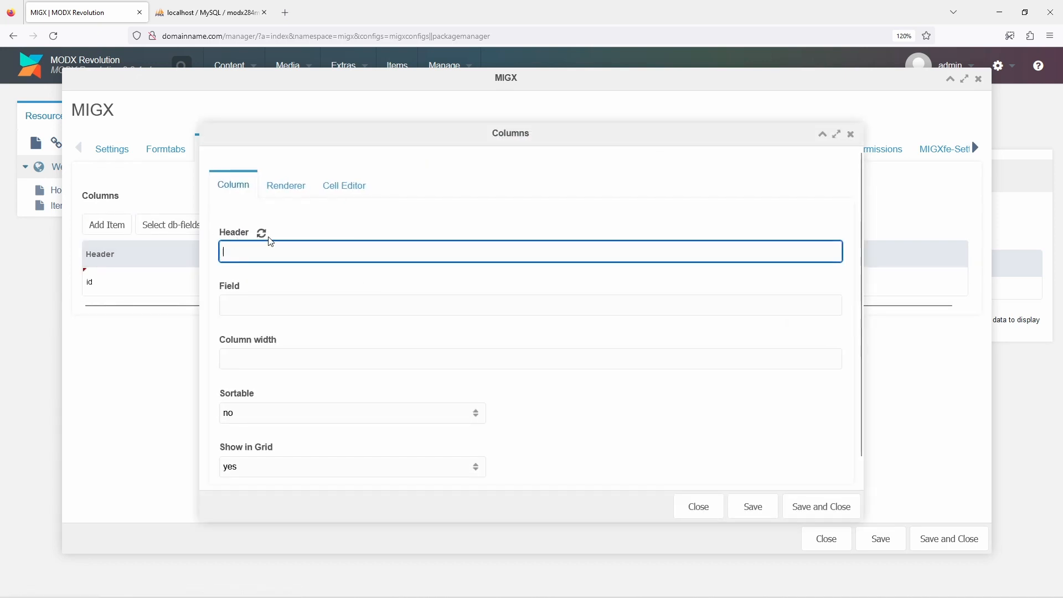
pyautogui.write('Title')
pyautogui.press('Tab')
pyautogui.write('title')
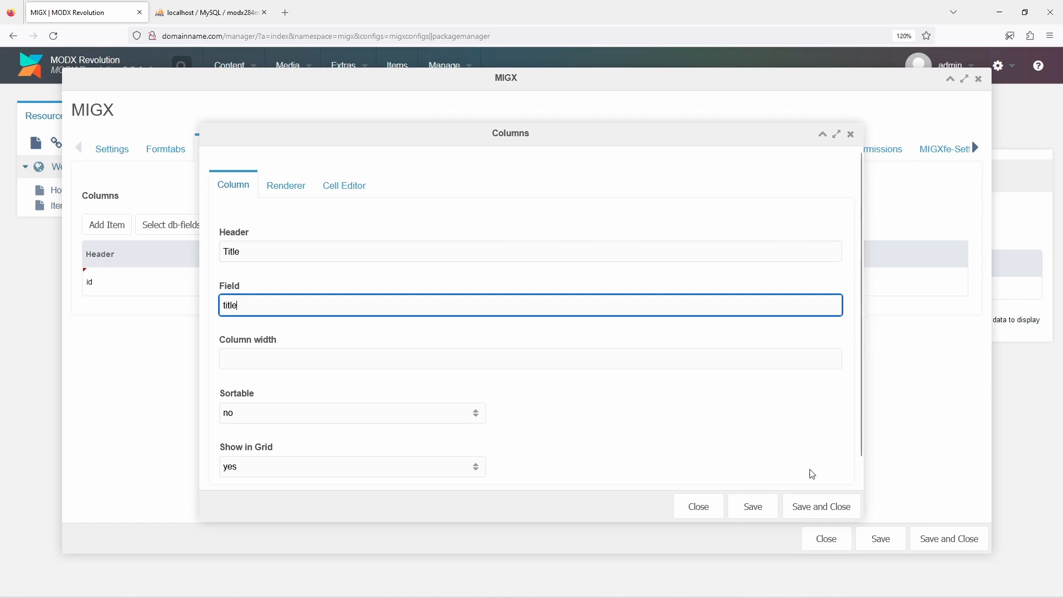
pyautogui.click(833, 506)
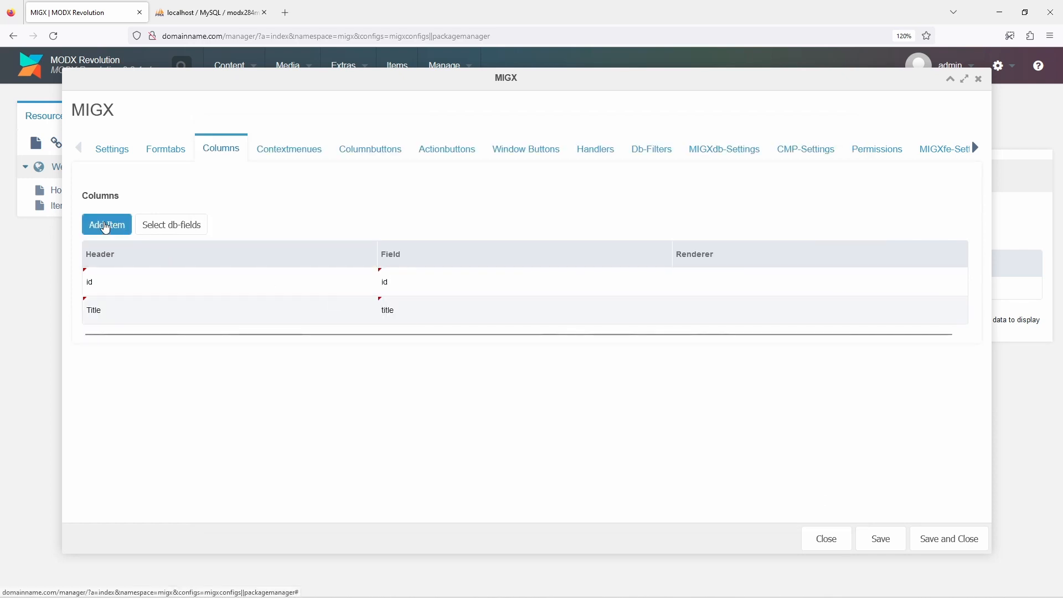
# Add a grid column with header and field "createdby", and save it
pyautogui.click(105, 227)
pyautogui.click(247, 251)
pyautogui.write('createdby')
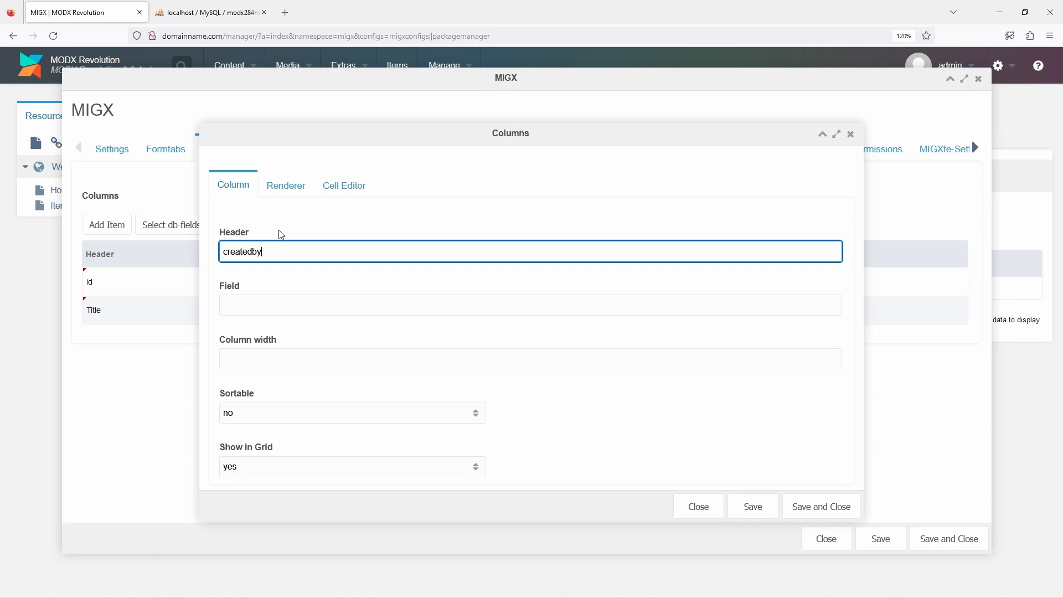
pyautogui.press('Tab')
pyautogui.write('created')
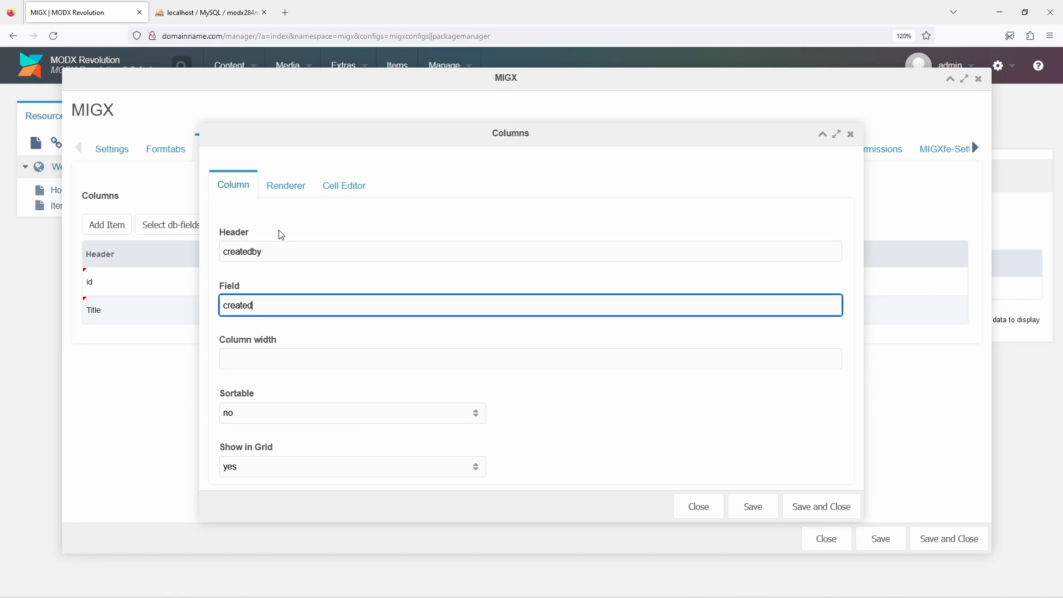
pyautogui.write('by')
pyautogui.click(821, 506)
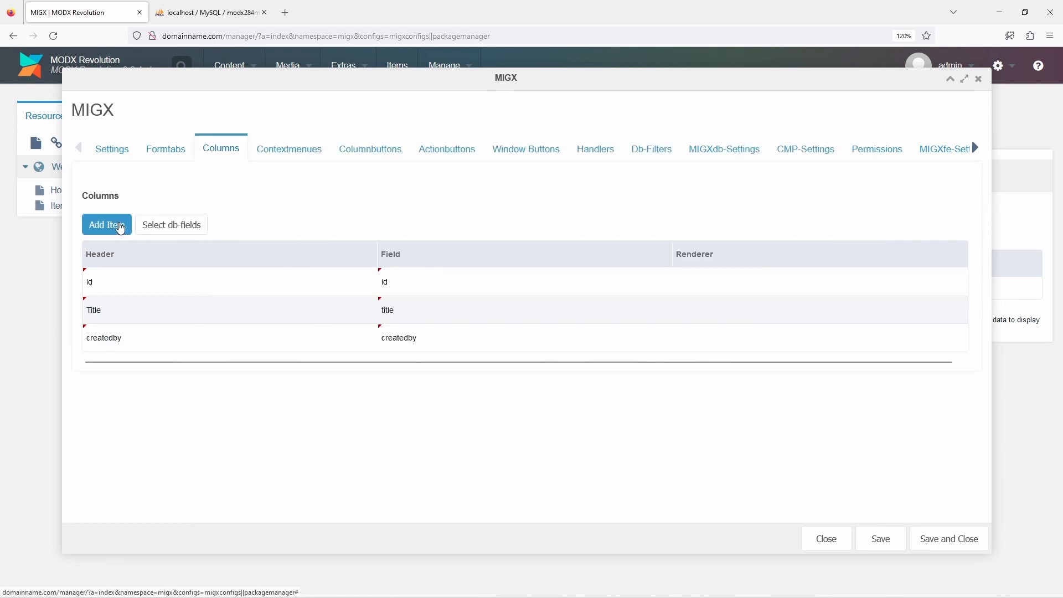
# Add a grid column with header and field "createdon", and save it
pyautogui.click(121, 227)
pyautogui.click(242, 251)
pyautogui.write('createdon')
pyautogui.press('Tab')
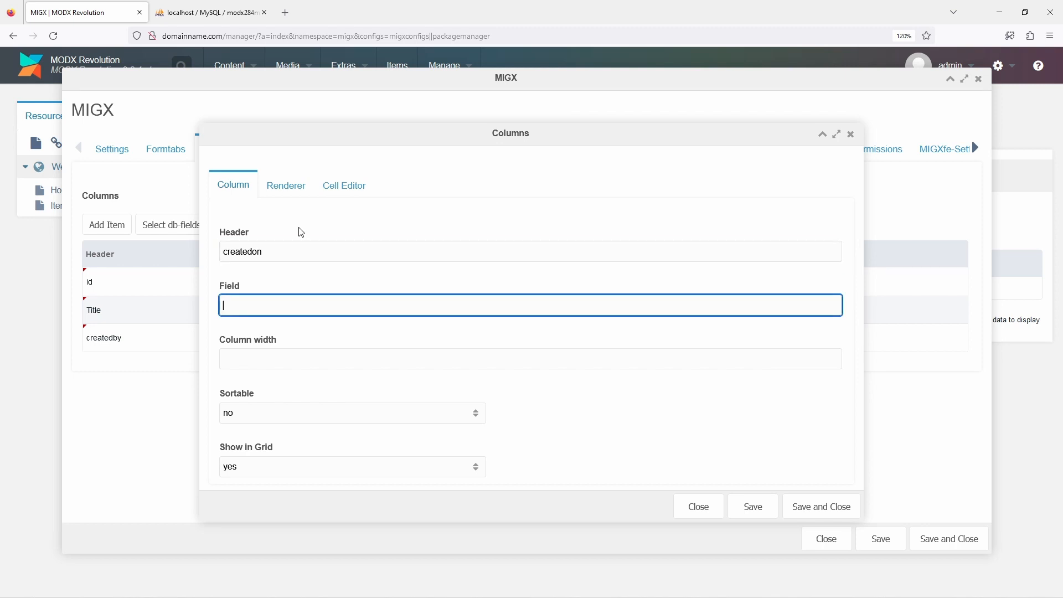
pyautogui.write('createdon')
pyautogui.click(824, 501)
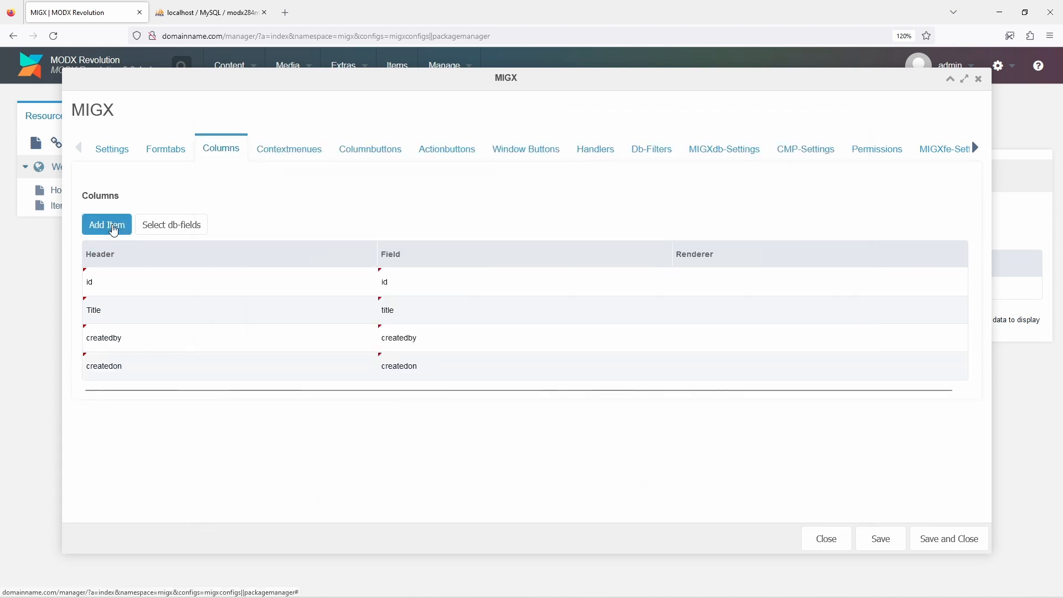
# Add a grid column with header and field "editedby", and save it
pyautogui.click(118, 227)
pyautogui.click(225, 250)
pyautogui.write('editedby')
pyautogui.press('Tab')
pyautogui.write('e')
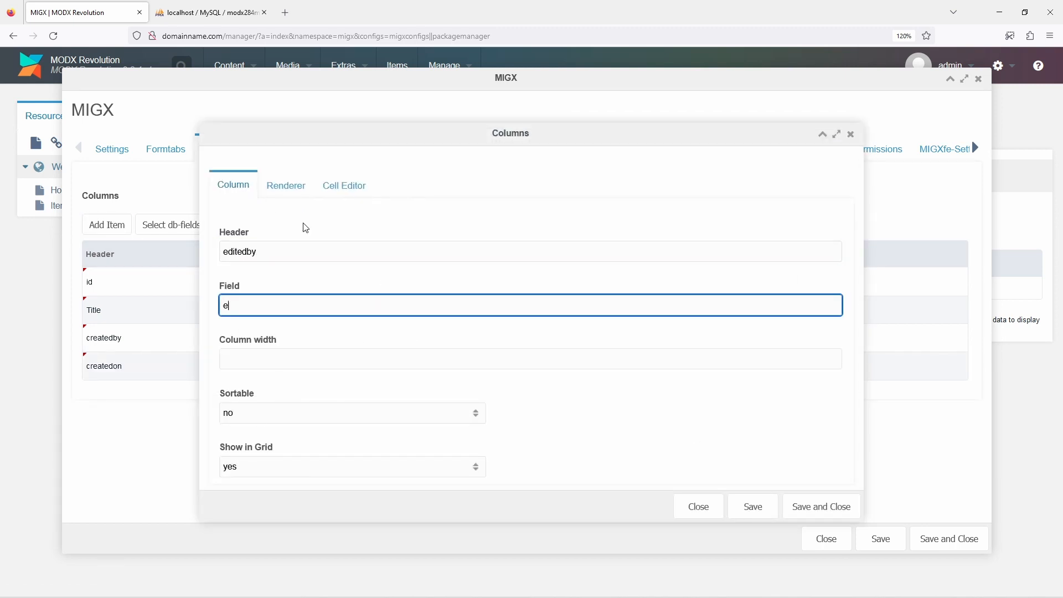
pyautogui.write('ditedby')
pyautogui.click(821, 507)
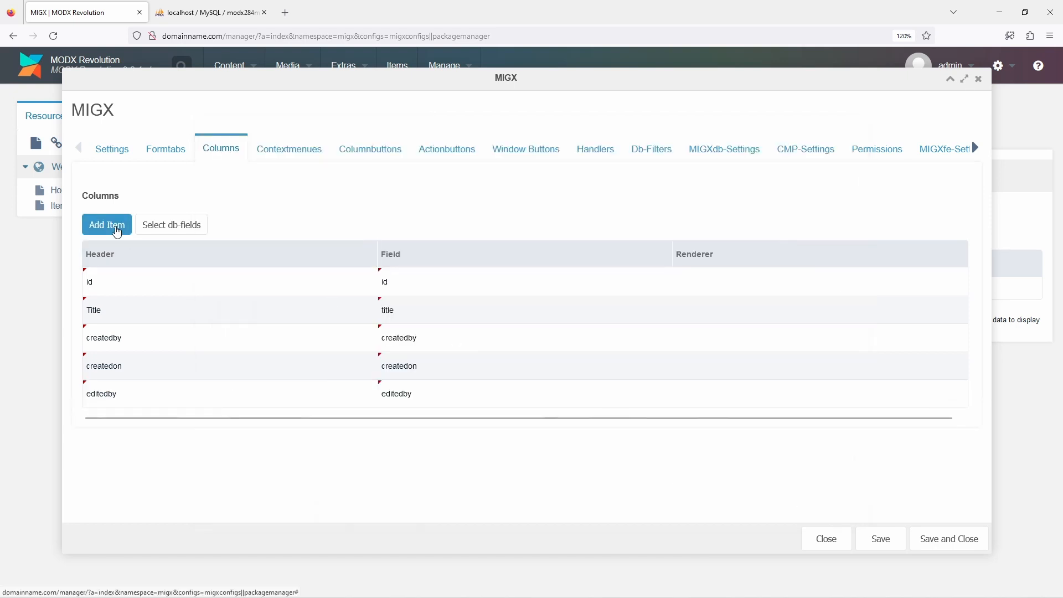
# Add a grid column with header and field "editedon", and save and close the item configuration
pyautogui.click(111, 226)
pyautogui.write('editedon')
pyautogui.press('Tab')
pyautogui.write('editedon')
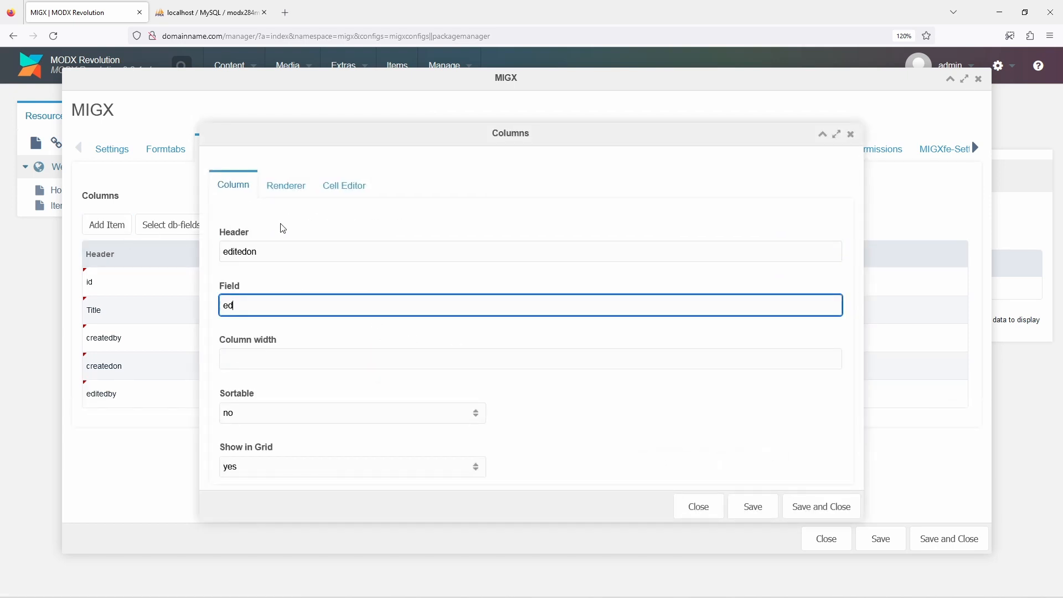
pyautogui.click(812, 505)
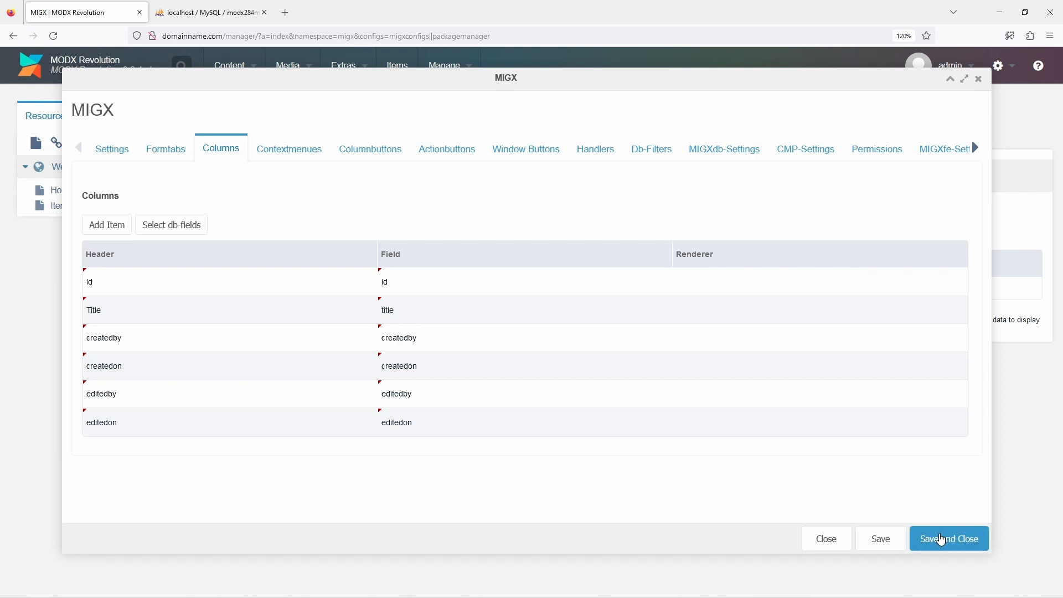
pyautogui.click(939, 540)
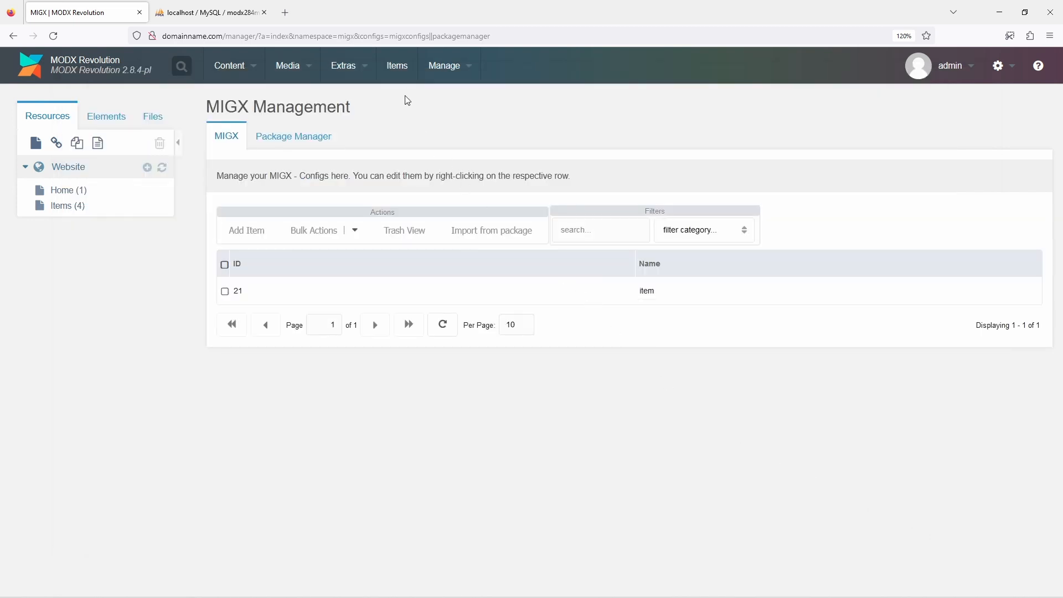
# On the Items page, add and save an item titled "Item A"
pyautogui.click(400, 78)
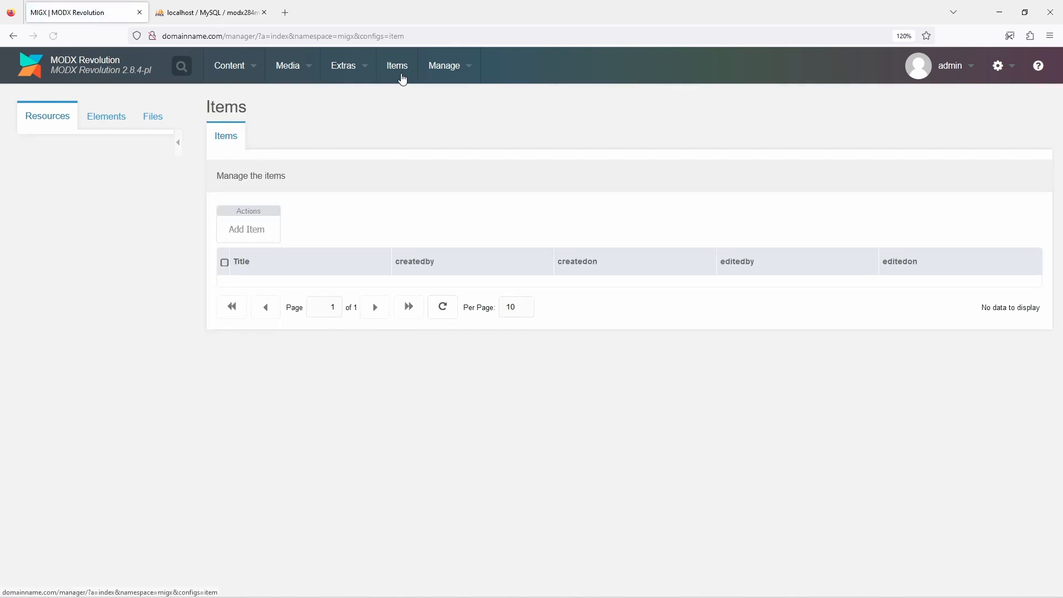
pyautogui.click(262, 231)
pyautogui.click(263, 198)
pyautogui.write('Item')
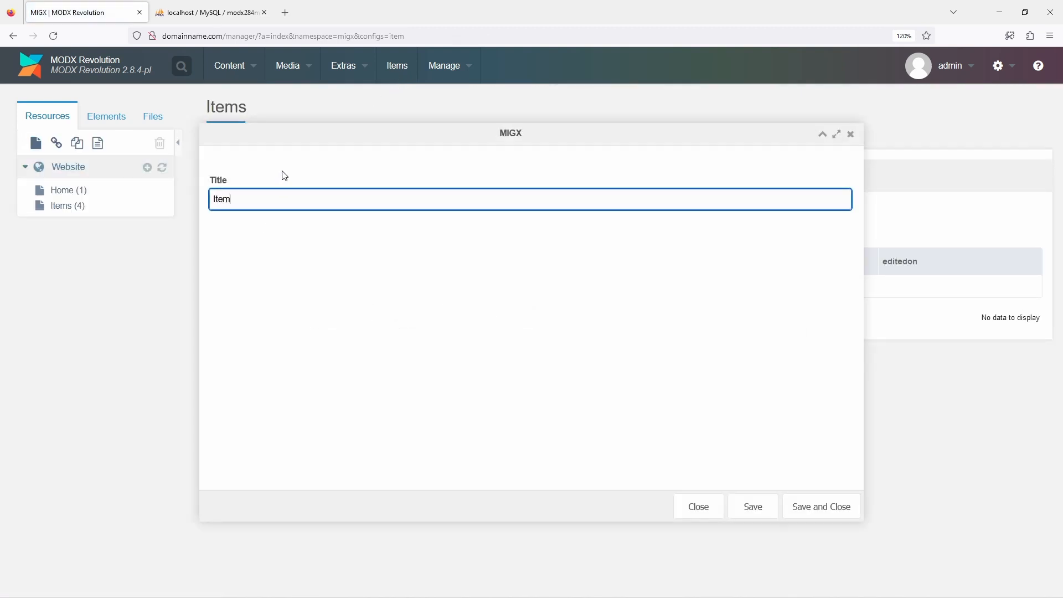
pyautogui.write(' 1')
pyautogui.click(831, 506)
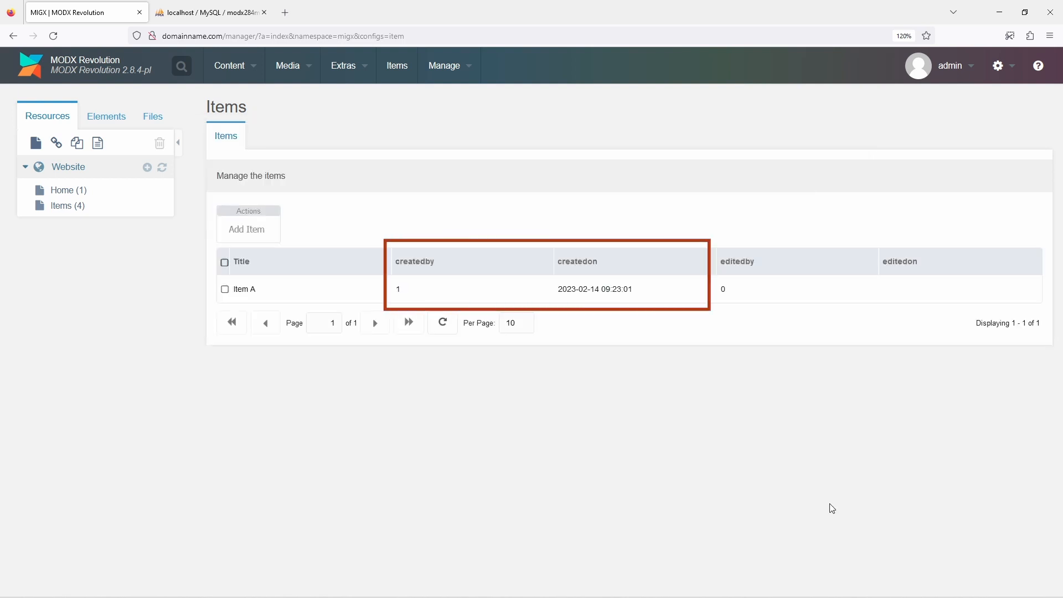
# Edit Item A, changing its title to "Item B", and save it
pyautogui.rightClick(369, 289)
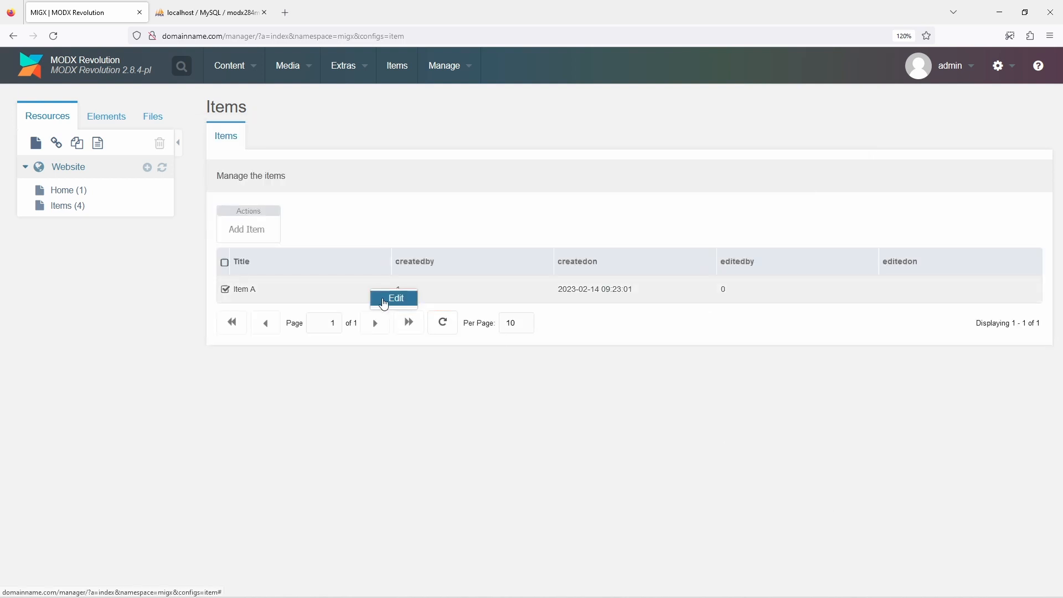
pyautogui.click(384, 302)
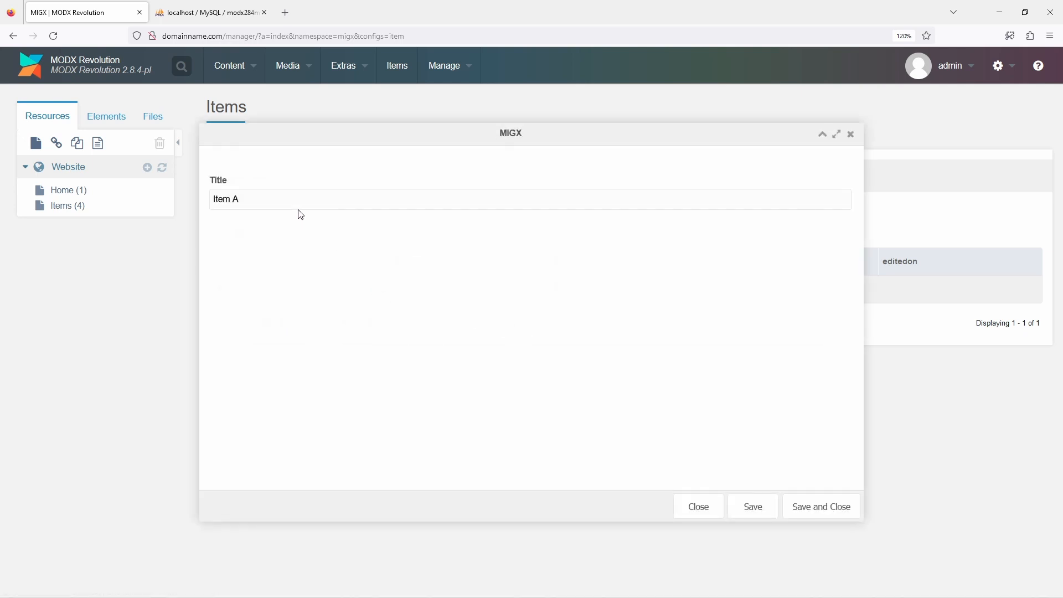
pyautogui.click(300, 201)
pyautogui.press('BackSpace')
pyautogui.write('B')
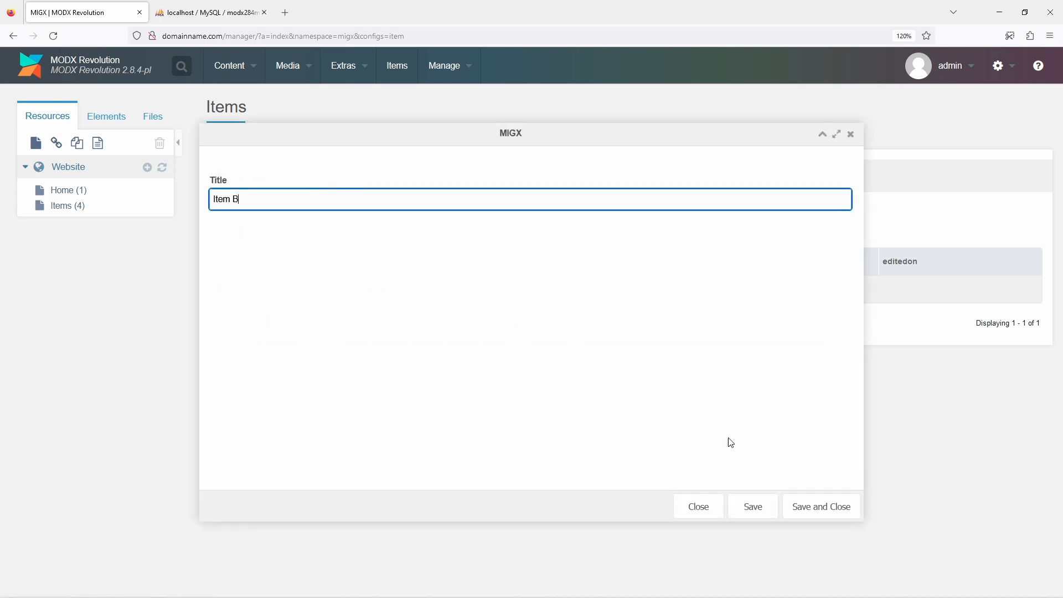
pyautogui.click(836, 510)
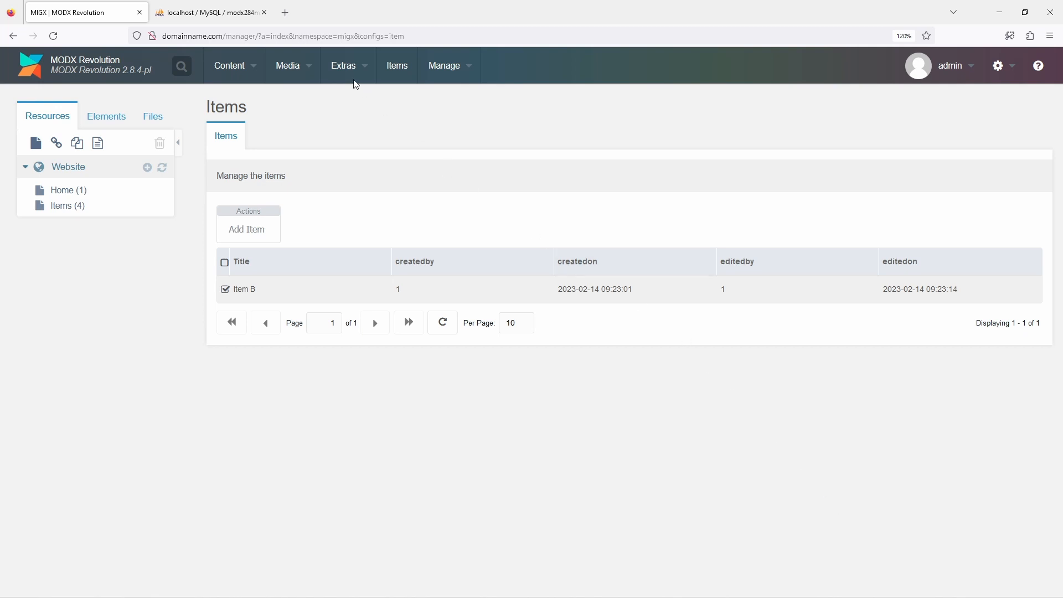
# Reopen the MIGX "item" configuration and set the createdon column's renderer to this.renderDate, saving the column
pyautogui.moveTo(350, 76)
pyautogui.click(355, 134)
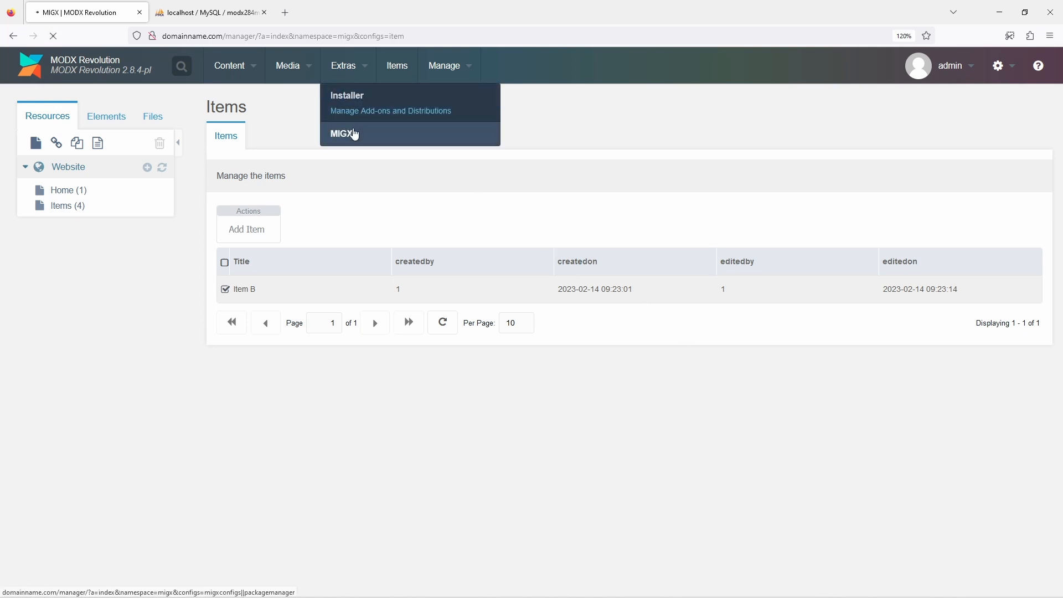
pyautogui.rightClick(401, 288)
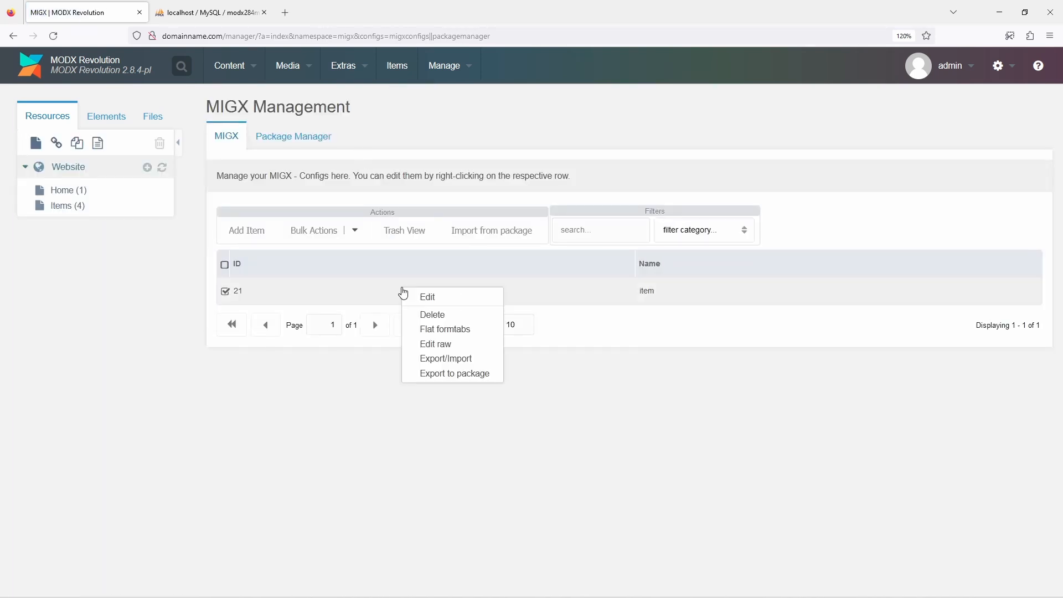
pyautogui.click(427, 297)
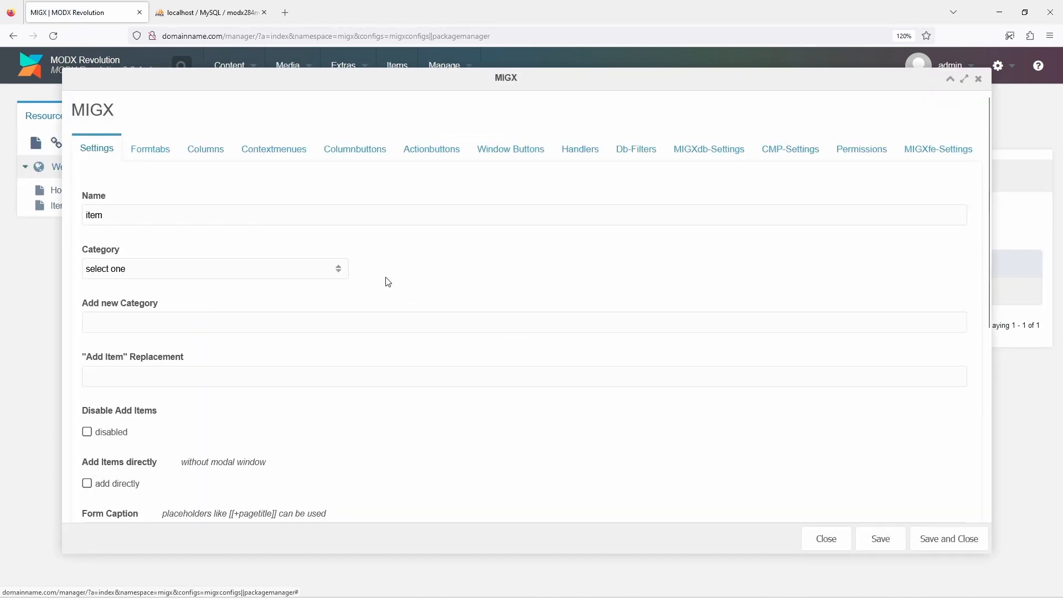
pyautogui.click(212, 157)
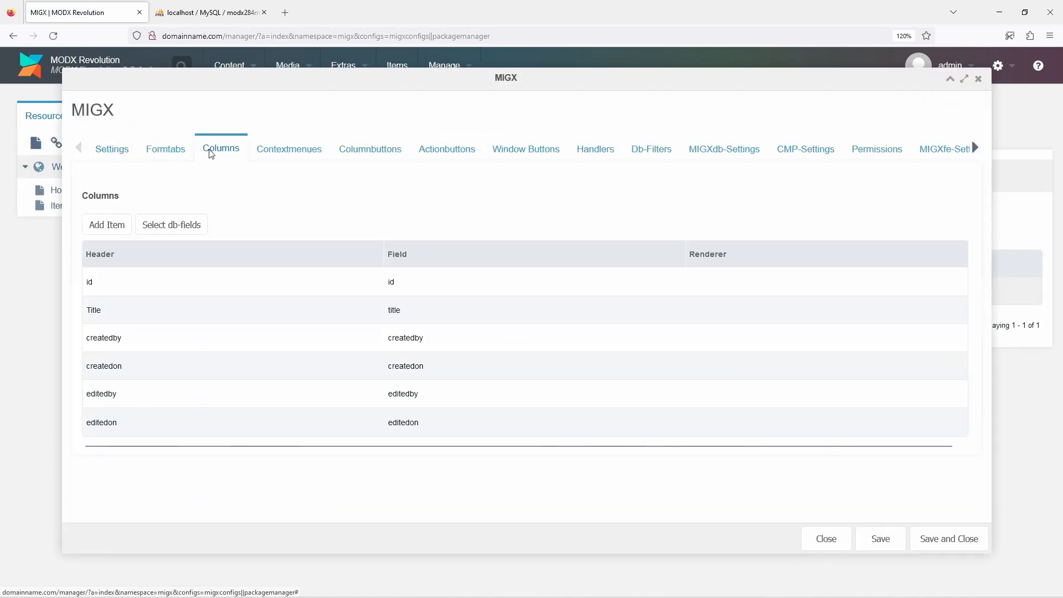
pyautogui.rightClick(496, 372)
pyautogui.click(509, 378)
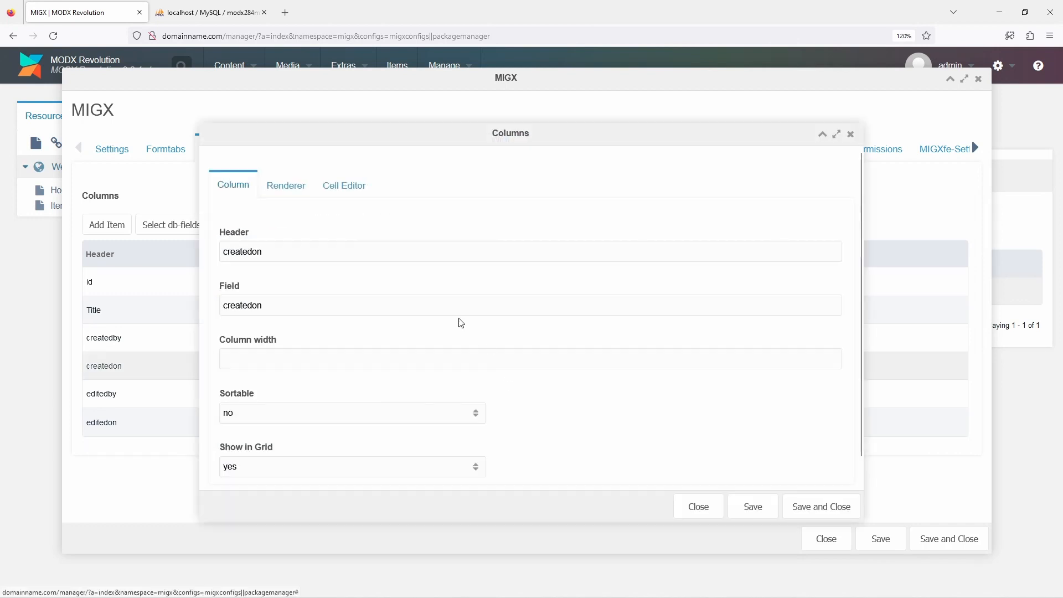
pyautogui.click(286, 186)
pyautogui.click(344, 314)
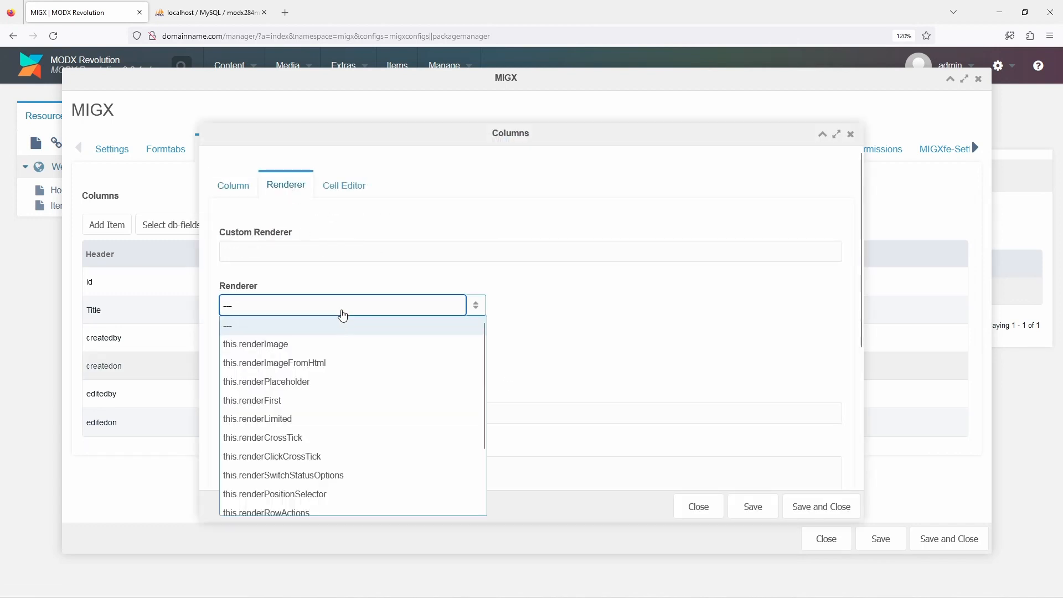
pyautogui.scroll(-3, 339, 322)
pyautogui.click(293, 490)
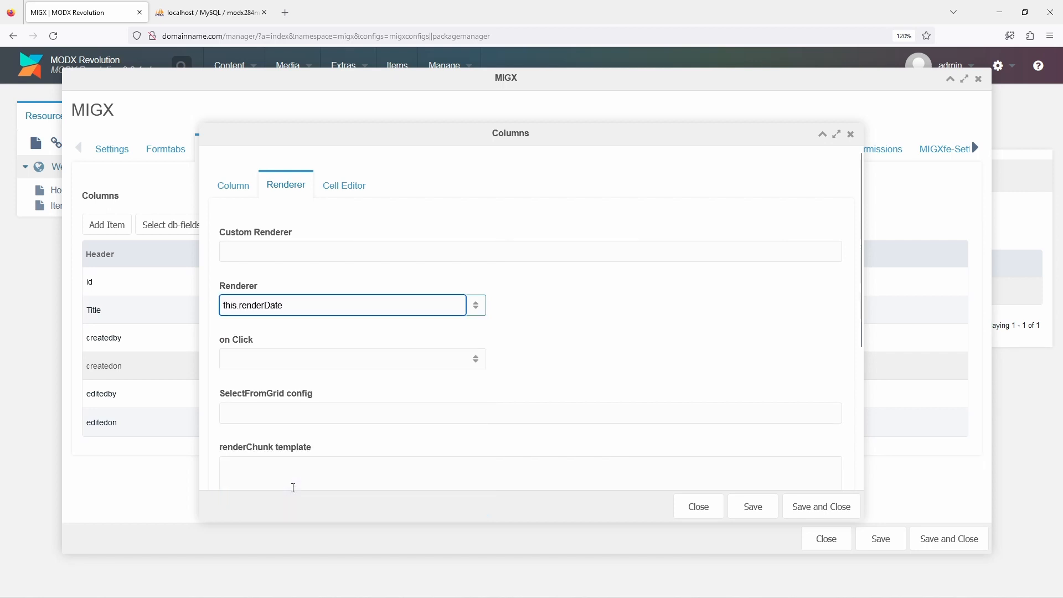
pyautogui.click(820, 507)
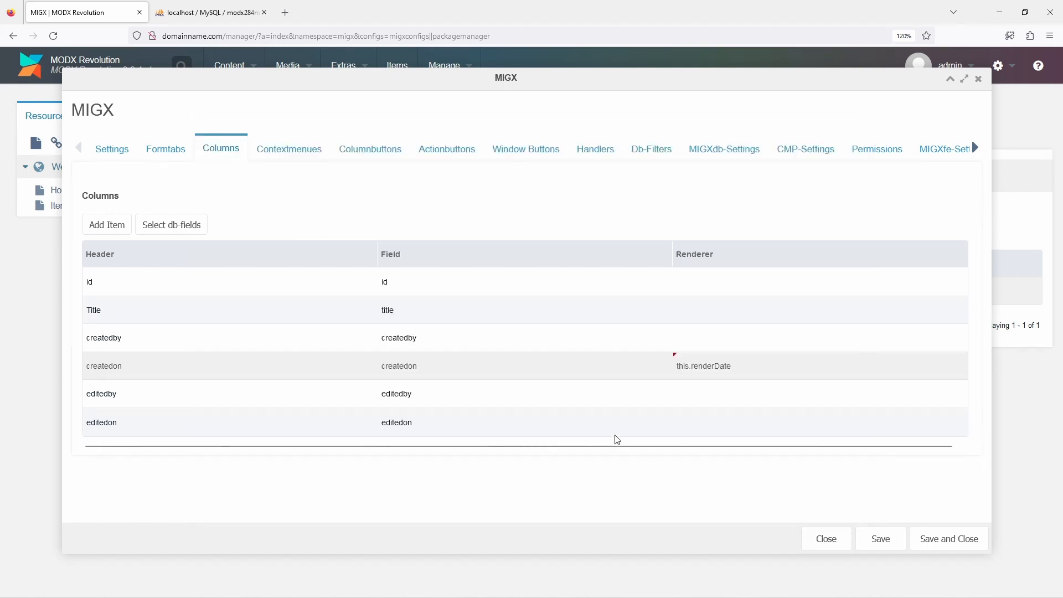
# Set the editedon column's renderer to this.renderDate, and save and close the item configuration
pyautogui.rightClick(590, 428)
pyautogui.click(599, 437)
pyautogui.click(290, 188)
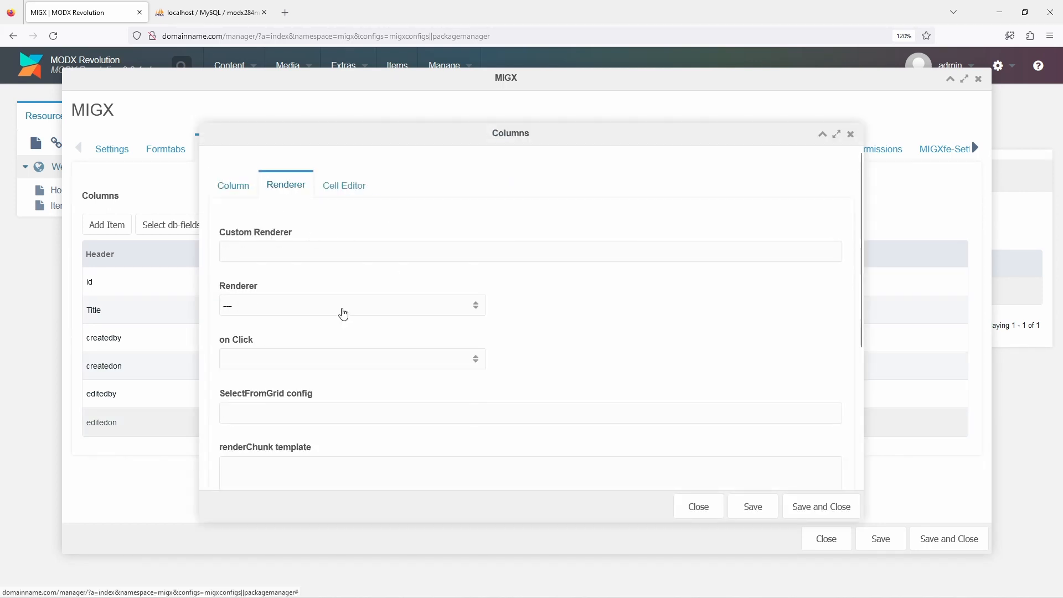
pyautogui.click(344, 309)
pyautogui.scroll(-4, 348, 420)
pyautogui.click(345, 488)
pyautogui.click(794, 507)
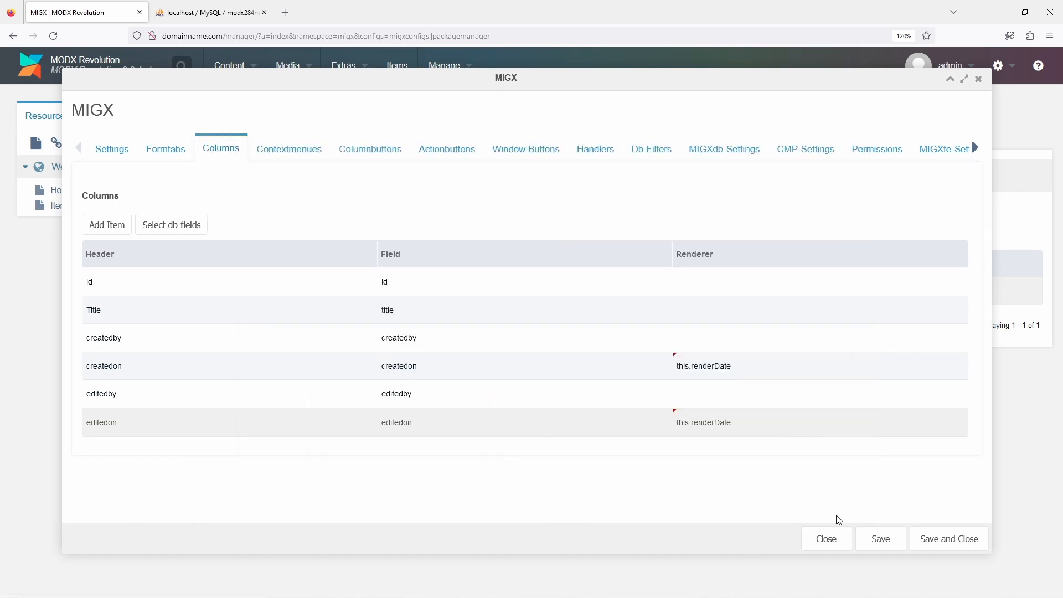
pyautogui.click(938, 542)
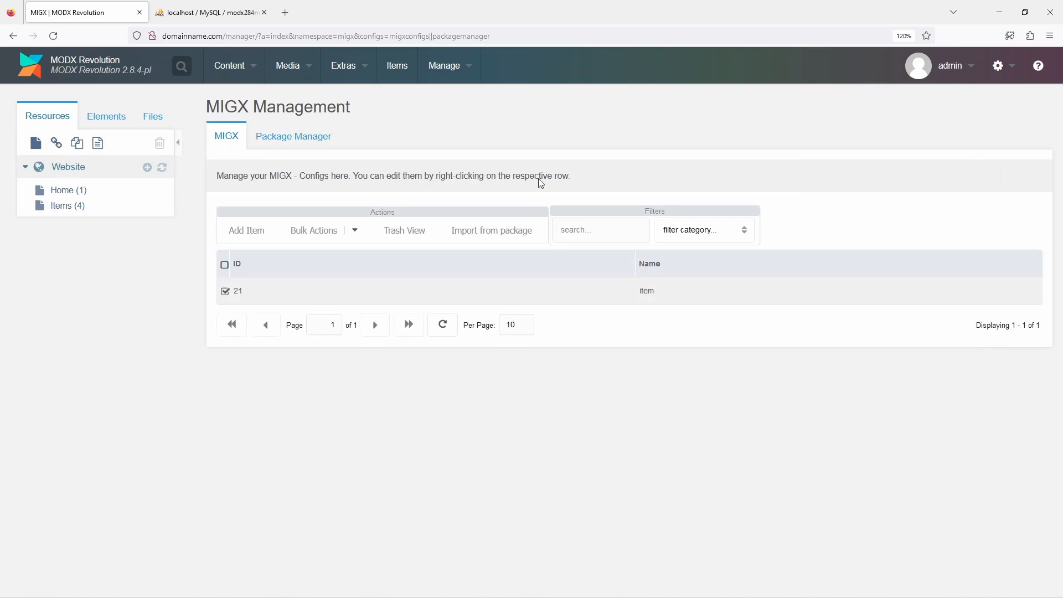
# Check the date columns on the Items page and search the system settings for "_format"
pyautogui.click(397, 69)
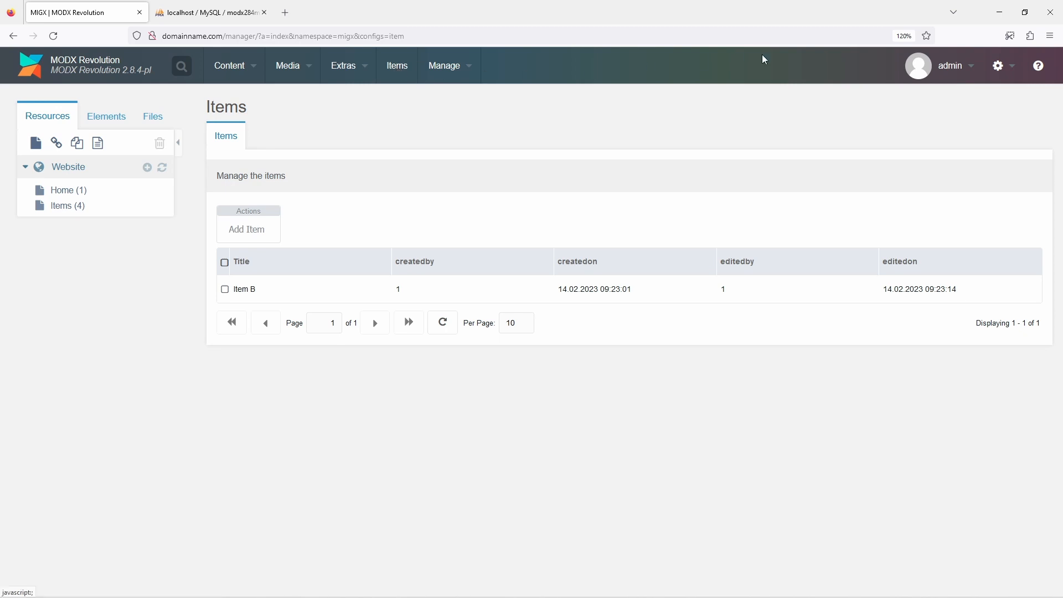
pyautogui.moveTo(999, 66)
pyautogui.click(975, 99)
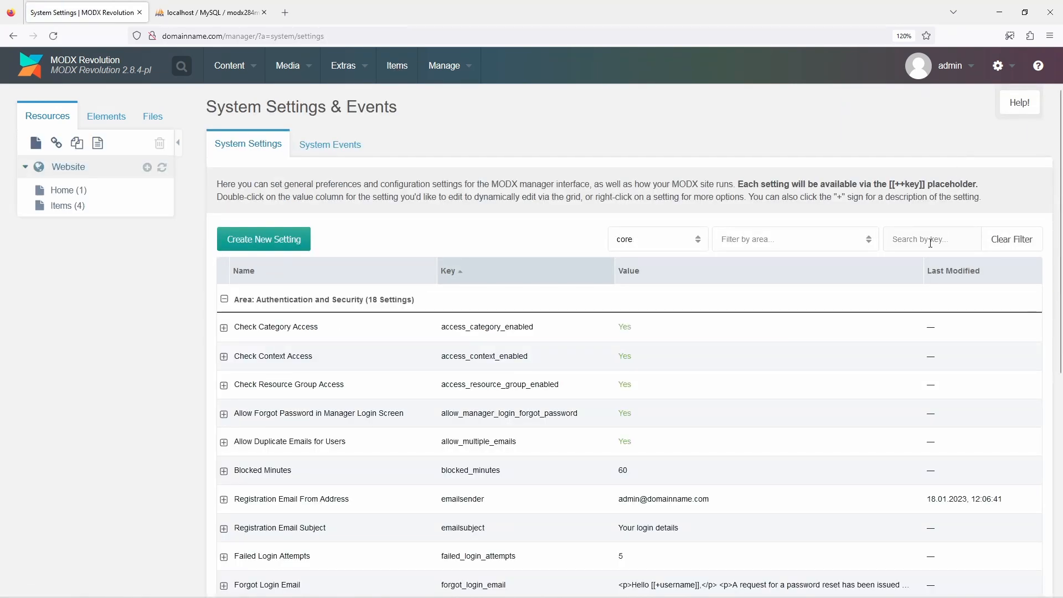
pyautogui.click(930, 238)
pyautogui.write('_format')
pyautogui.press('Return')
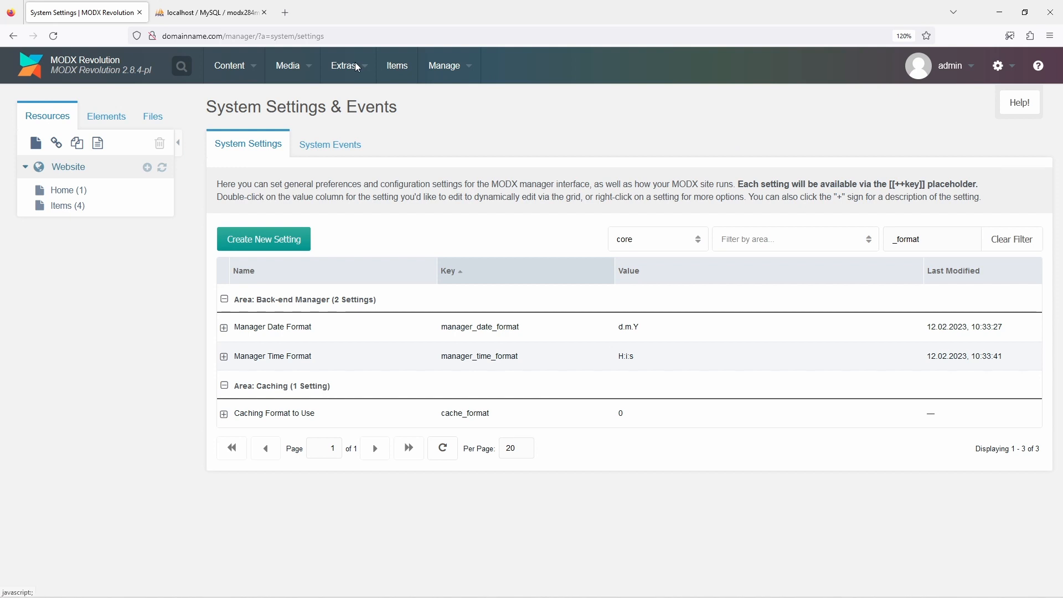
# Reopen the MIGX "item" configuration and change the createdby column's field to createdby_name
pyautogui.moveTo(357, 66)
pyautogui.click(365, 136)
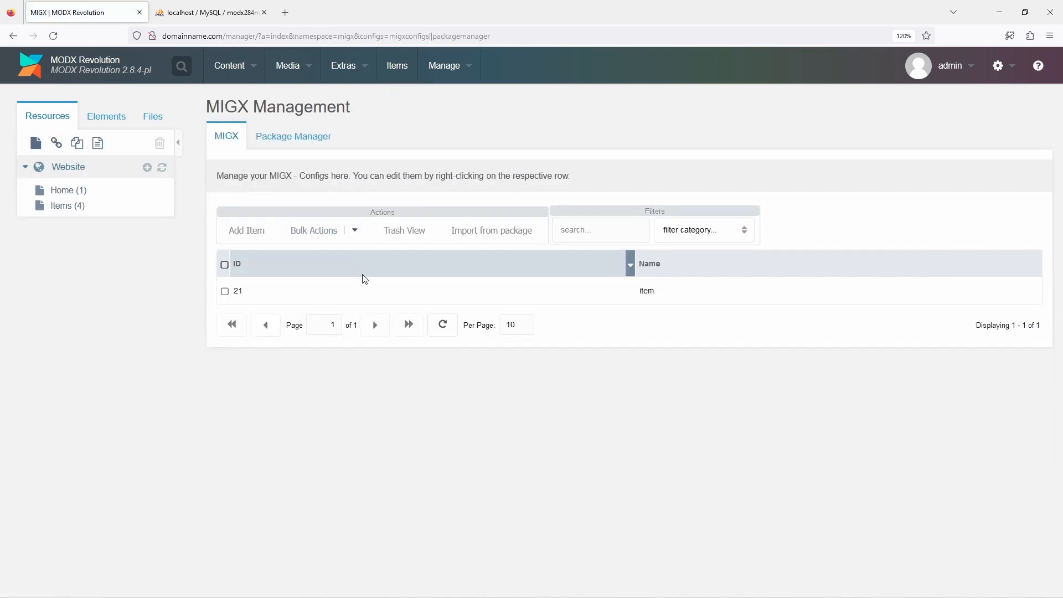
pyautogui.rightClick(365, 291)
pyautogui.click(376, 300)
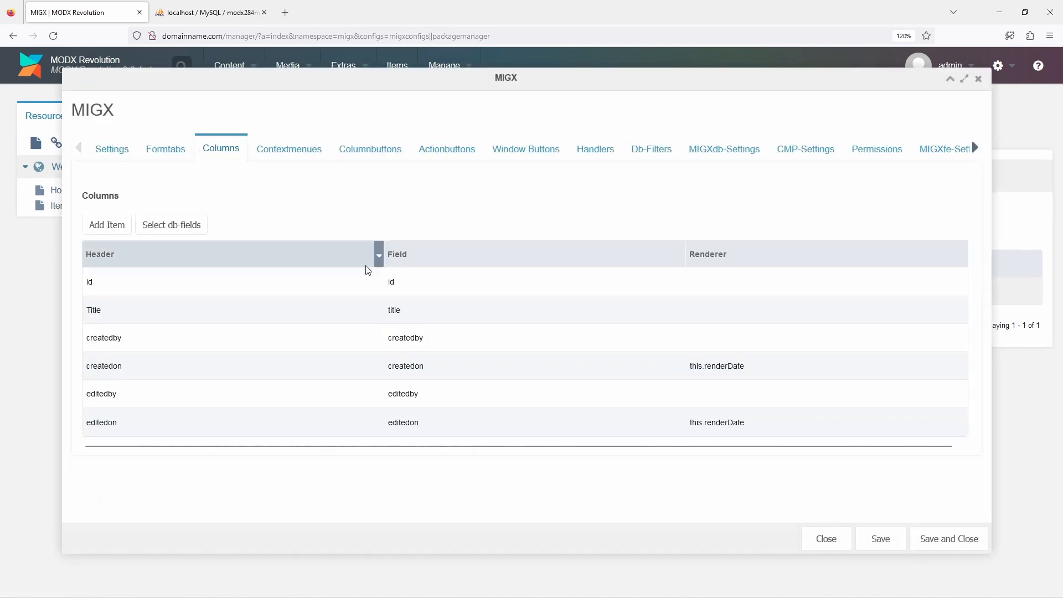
pyautogui.rightClick(484, 348)
pyautogui.click(501, 357)
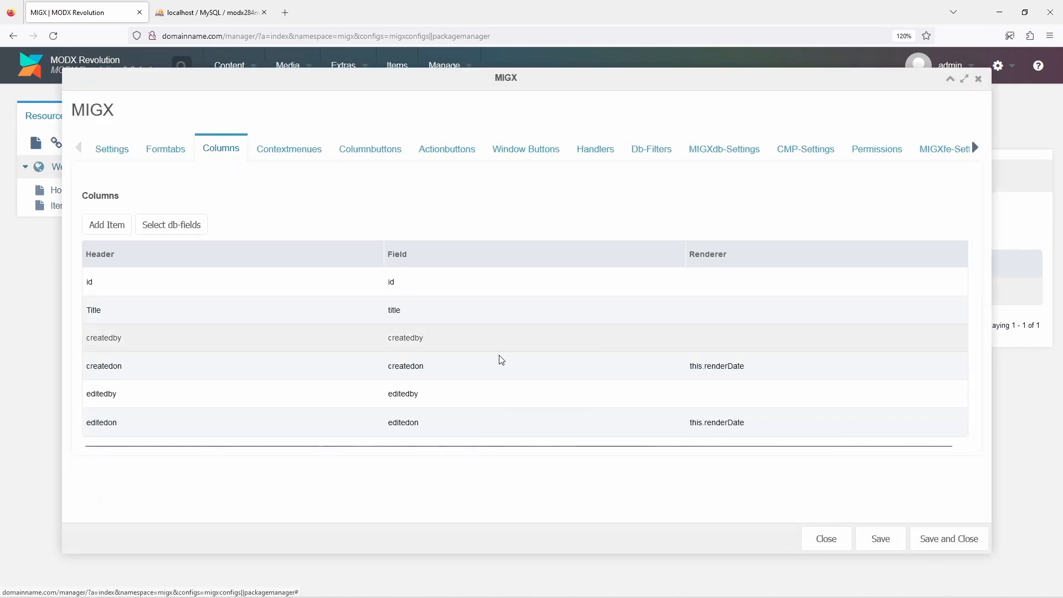
pyautogui.click(453, 308)
pyautogui.write('_name')
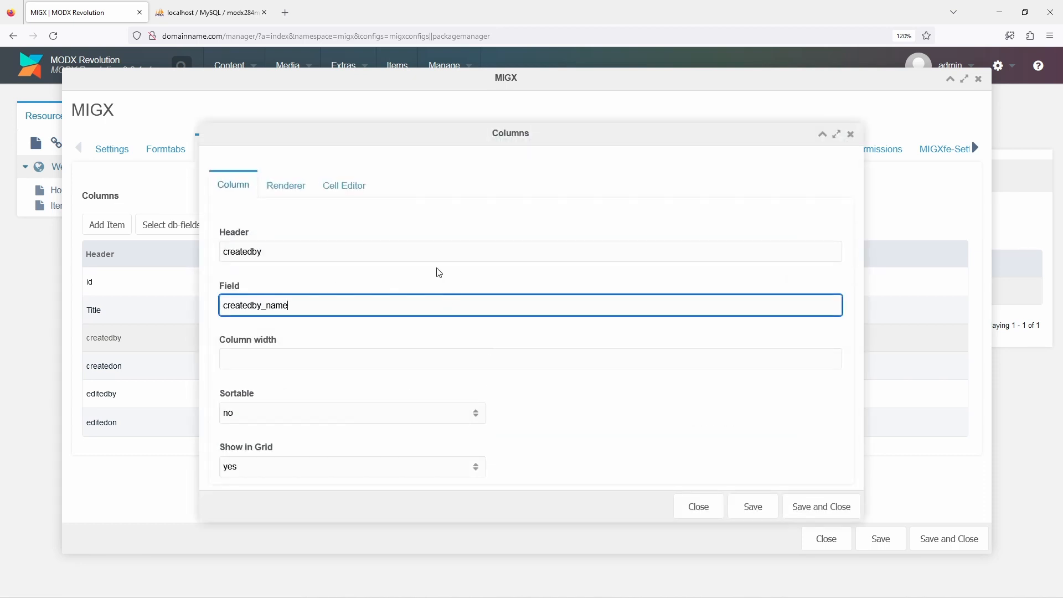
# Set the createdby column's renderer to this.renderChunk
pyautogui.click(287, 186)
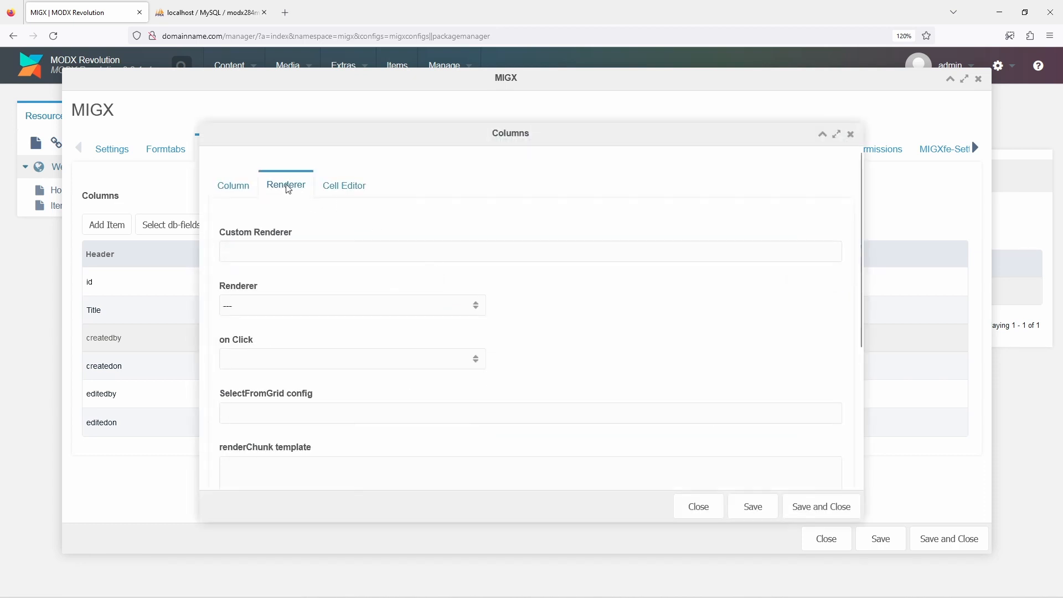
pyautogui.click(342, 307)
pyautogui.scroll(-3, 347, 355)
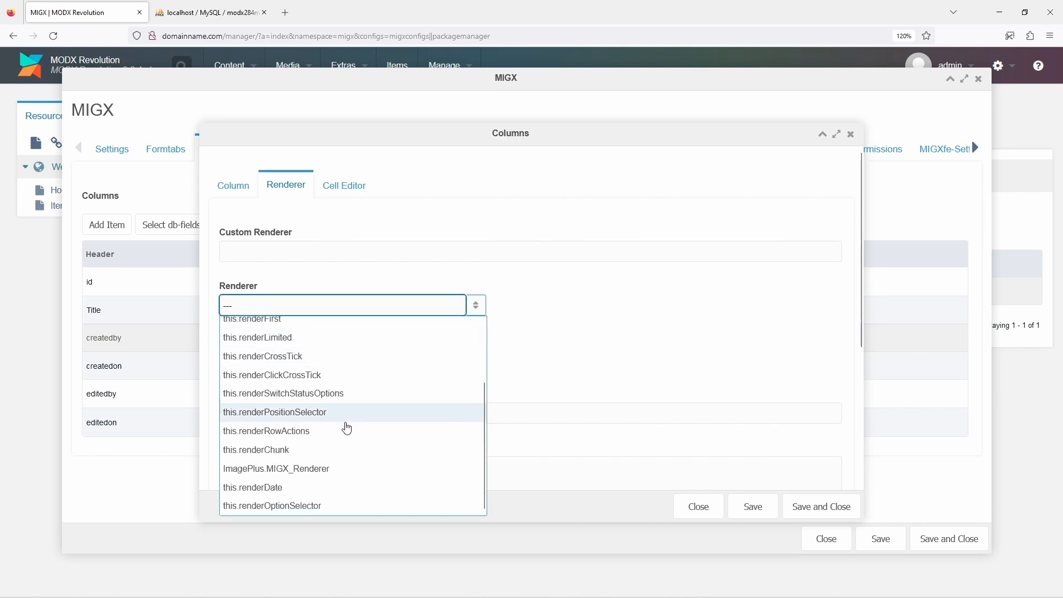
pyautogui.click(349, 449)
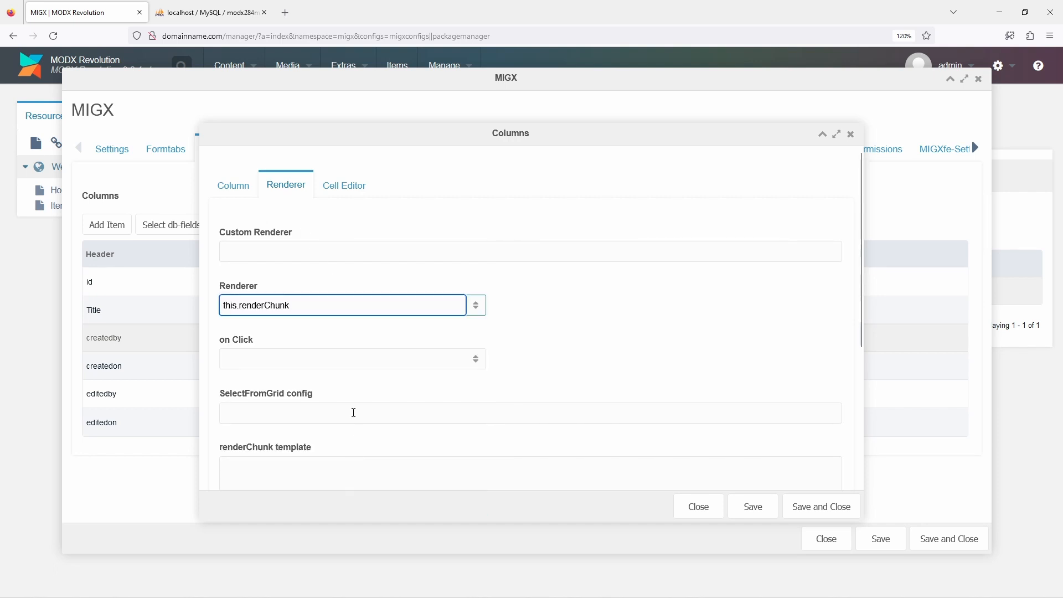
# Enter [[+createdby:userinfo=`username`]] as the renderChunk template, save the column and the item configuration, and check the Items page
pyautogui.scroll(-3, 342, 373)
pyautogui.click(341, 367)
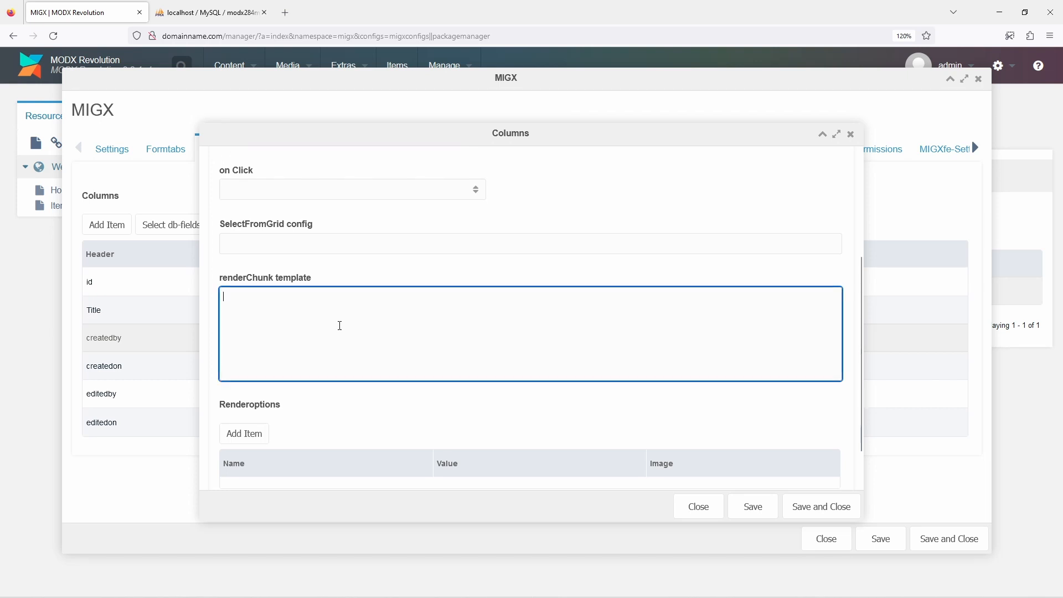
pyautogui.write('[[+createdby')
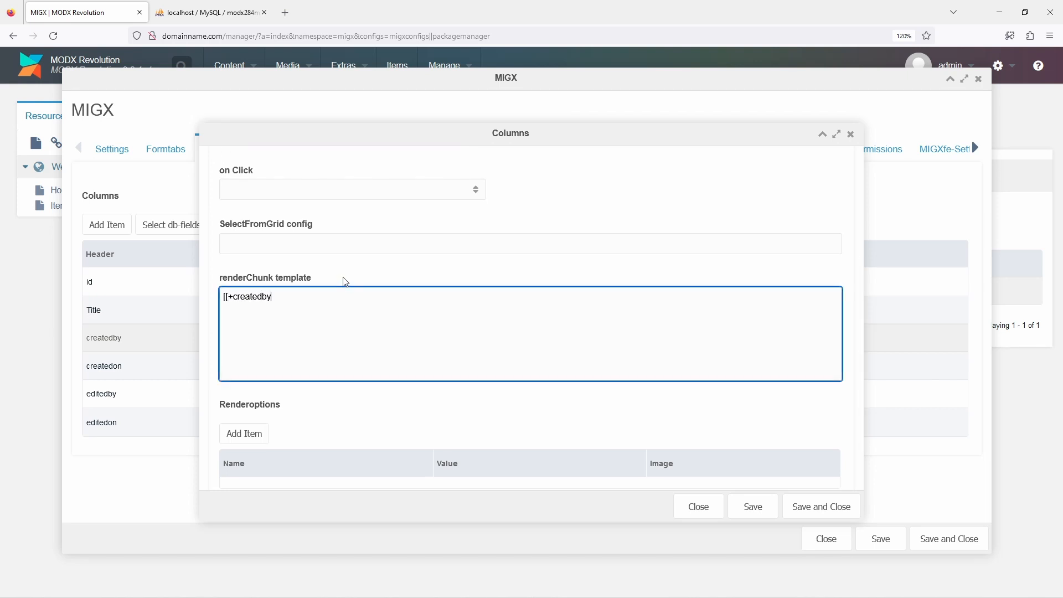
pyautogui.write(':userinfo=`username')
pyautogui.click(821, 506)
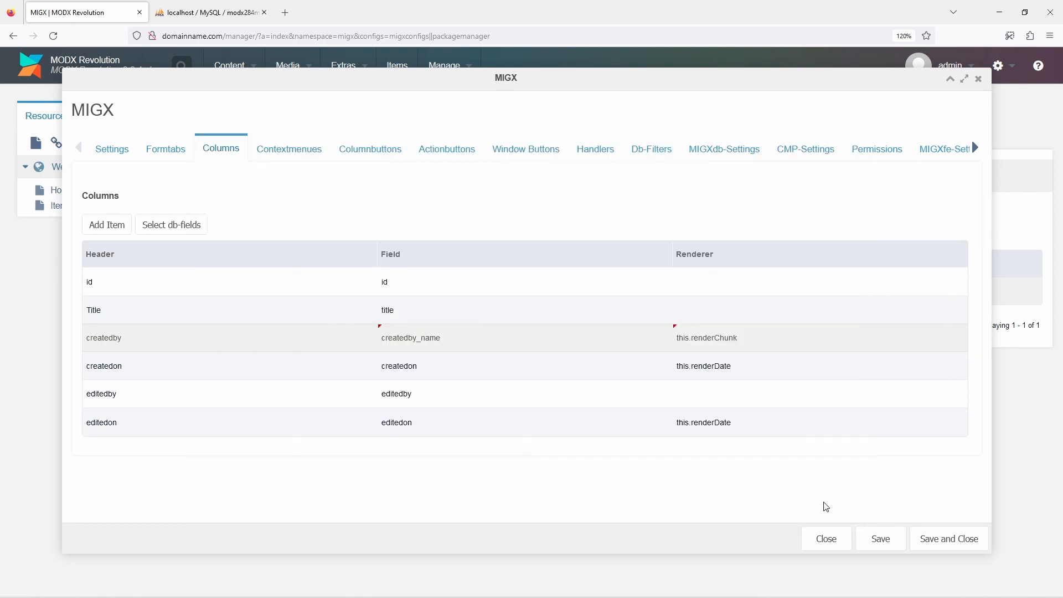
pyautogui.click(937, 540)
pyautogui.click(407, 70)
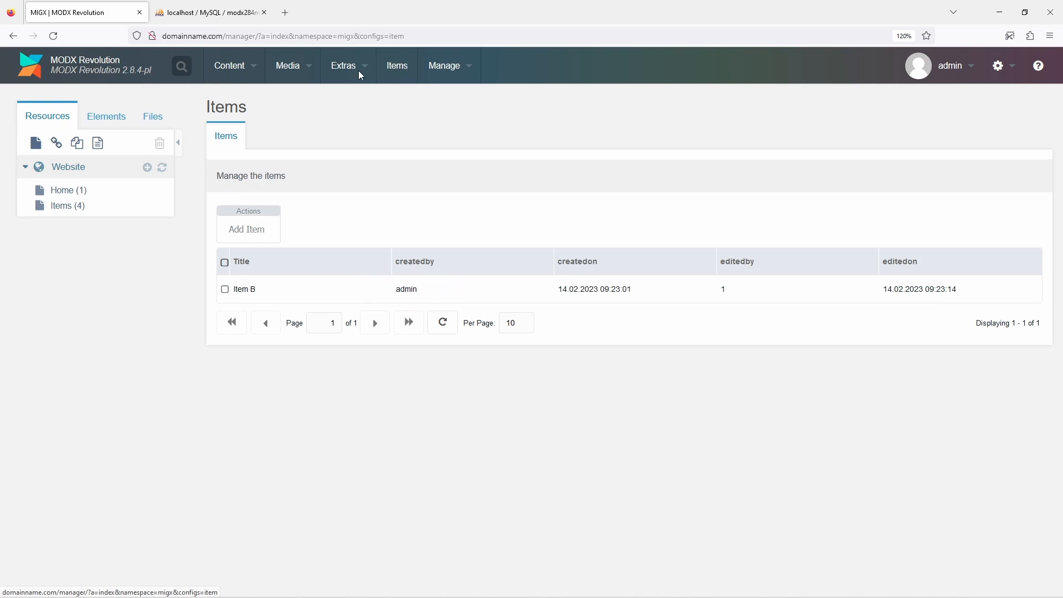
# Reopen the item configuration and set its MIGXdb Joins to [{"alias": "EditedBy", "classname": "modUser", "on": "EditedBy.id=MycompanyItem.editedby", "selectfields": "username"}]
pyautogui.moveTo(336, 72)
pyautogui.click(358, 135)
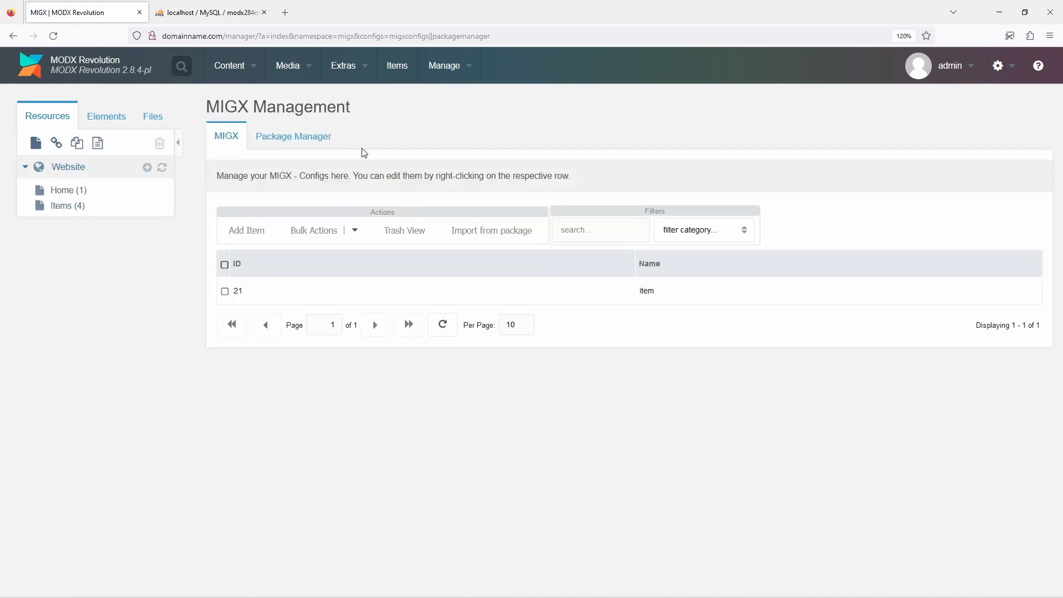
pyautogui.rightClick(402, 292)
pyautogui.click(411, 301)
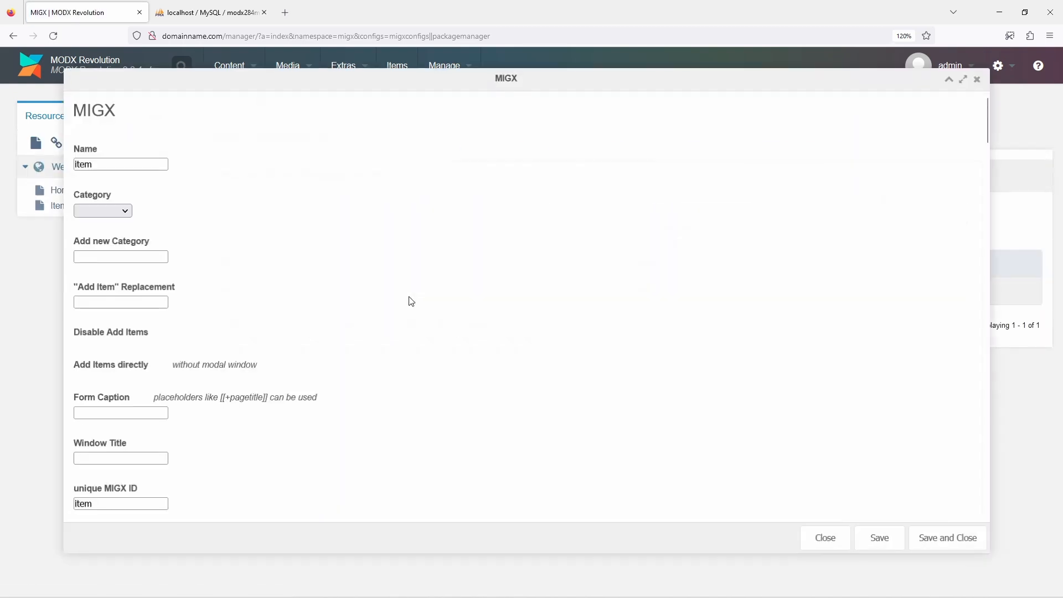
pyautogui.click(684, 150)
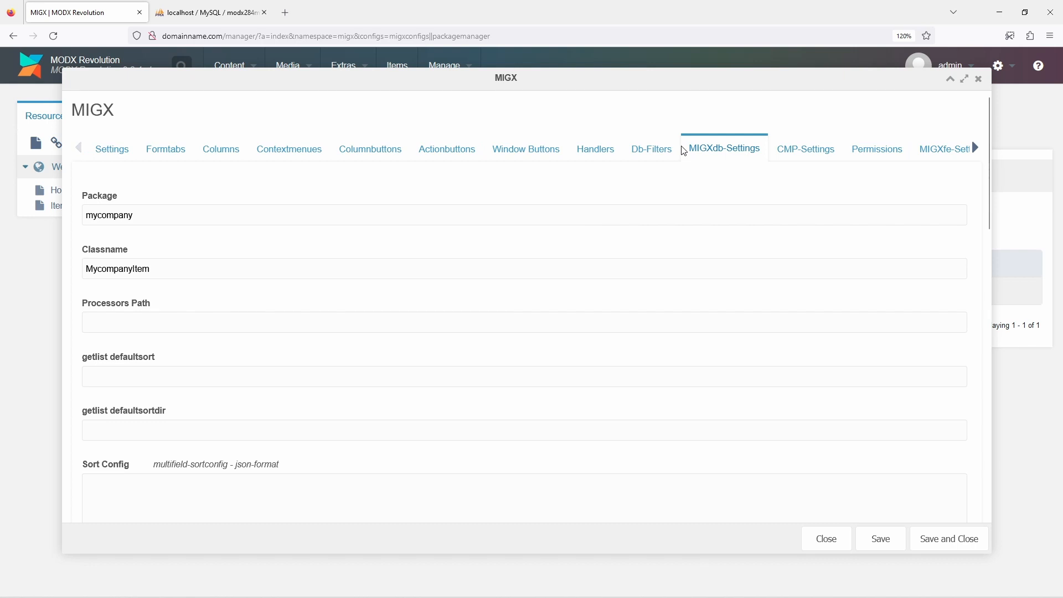
pyautogui.scroll(-12, 615, 254)
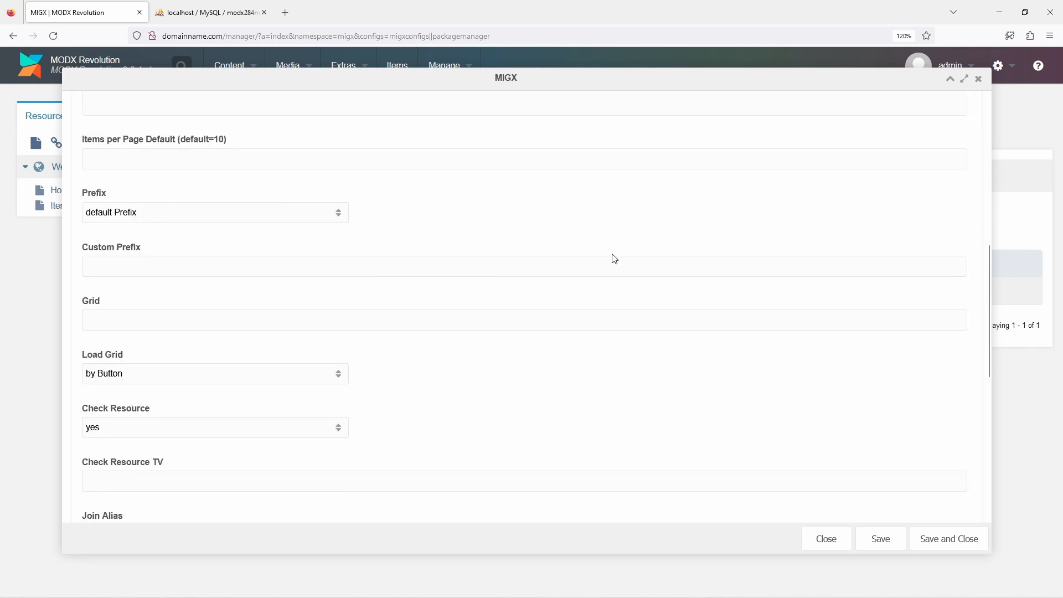
pyautogui.click(486, 406)
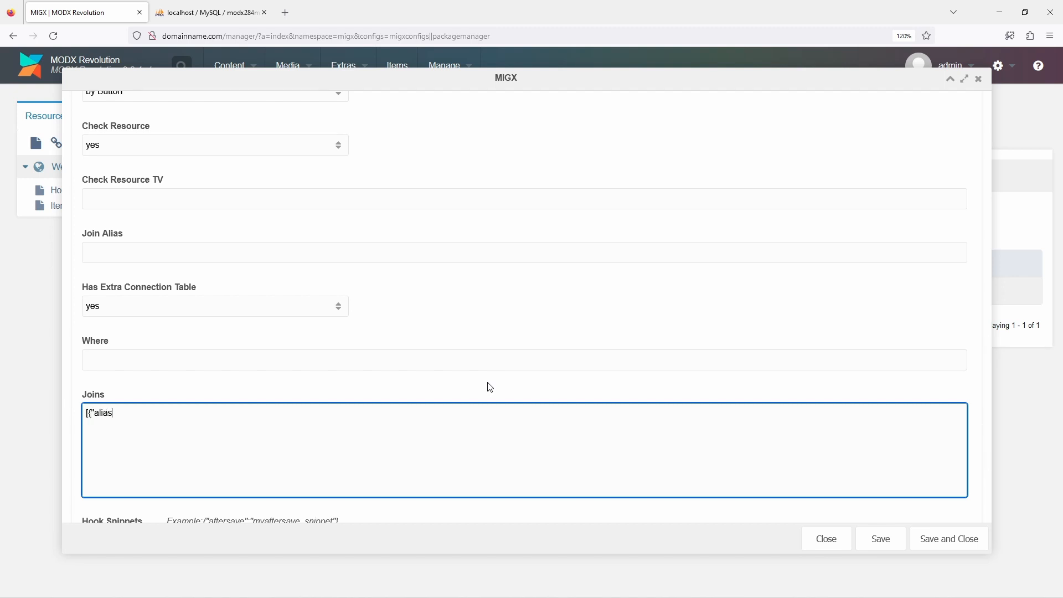
pyautogui.write('[{"alias": "EditedBy", "classname": "mo')
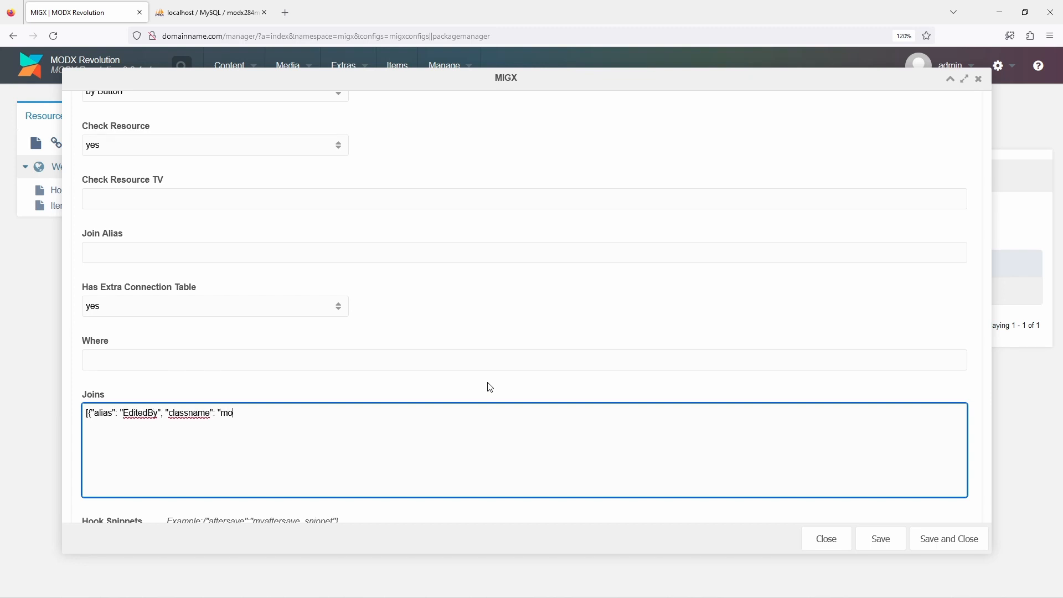
pyautogui.write('dUser", "on": "EditedBy.id=Mycomp')
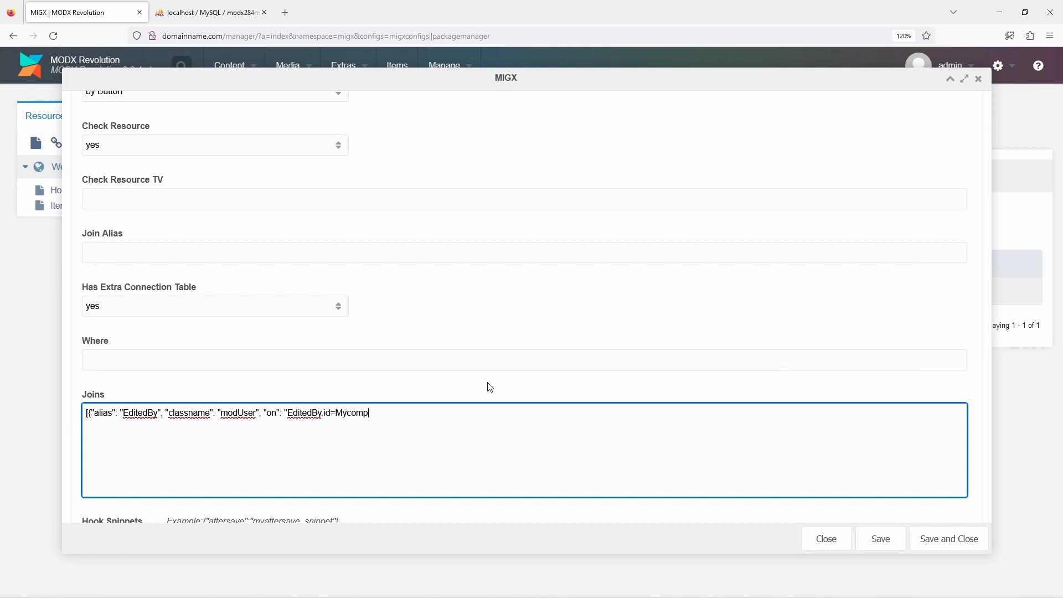
pyautogui.write('anyItem.editedby", "selectfields": "username"')
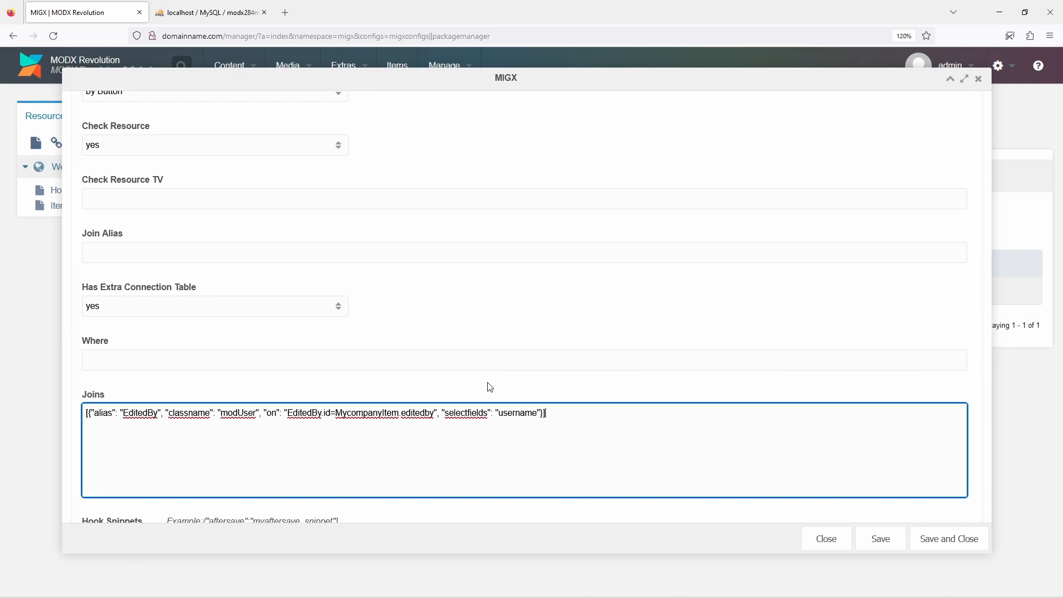
# Change the editedby column's field to EditedBy_username, save the column and the item configuration, and check the Items page
pyautogui.scroll(15, 490, 387)
pyautogui.click(219, 151)
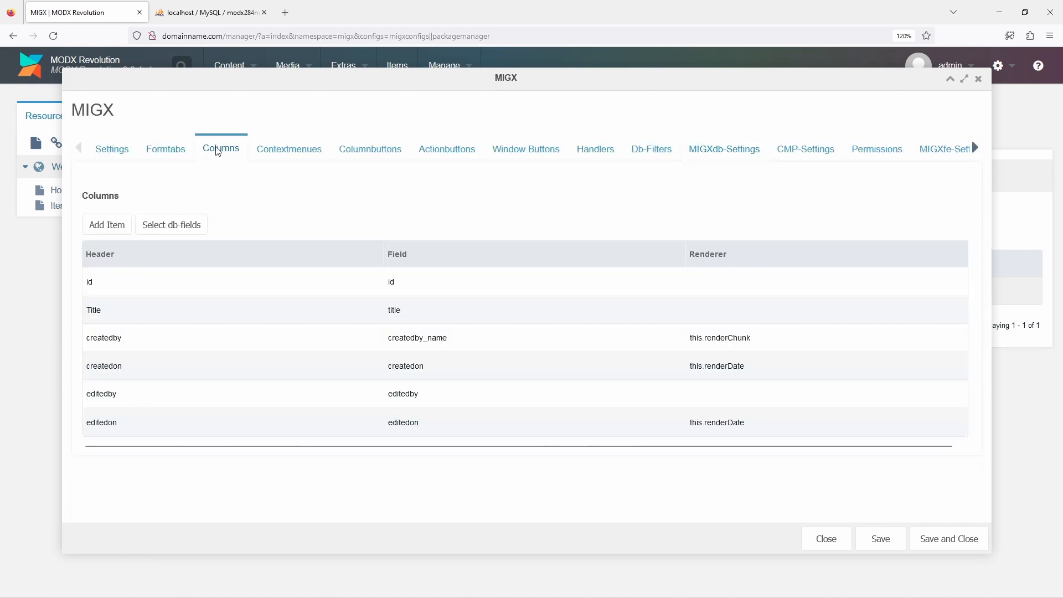
pyautogui.rightClick(300, 395)
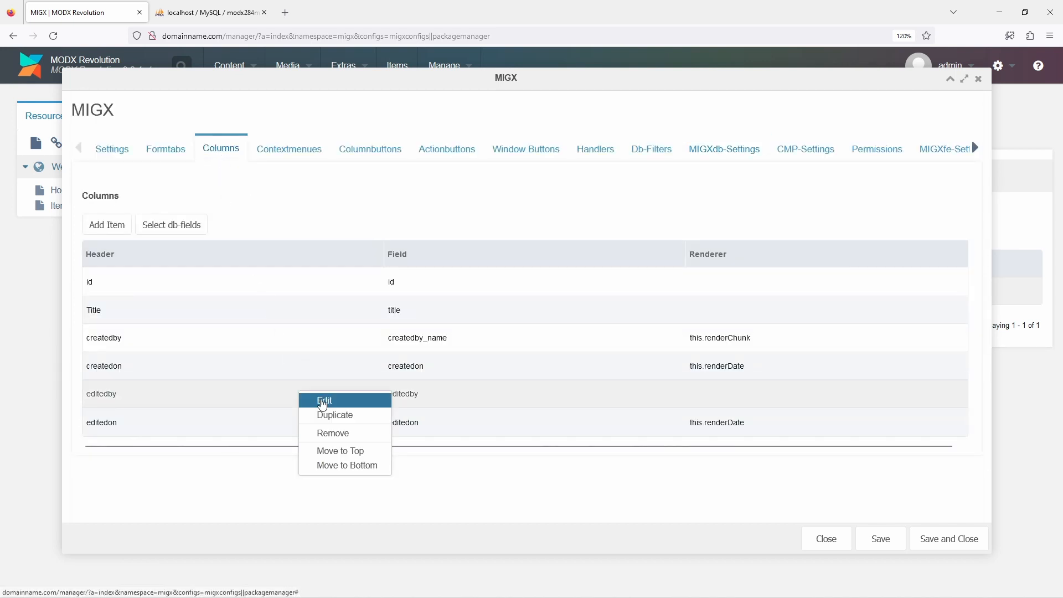
pyautogui.click(320, 398)
pyautogui.doubleClick(268, 305)
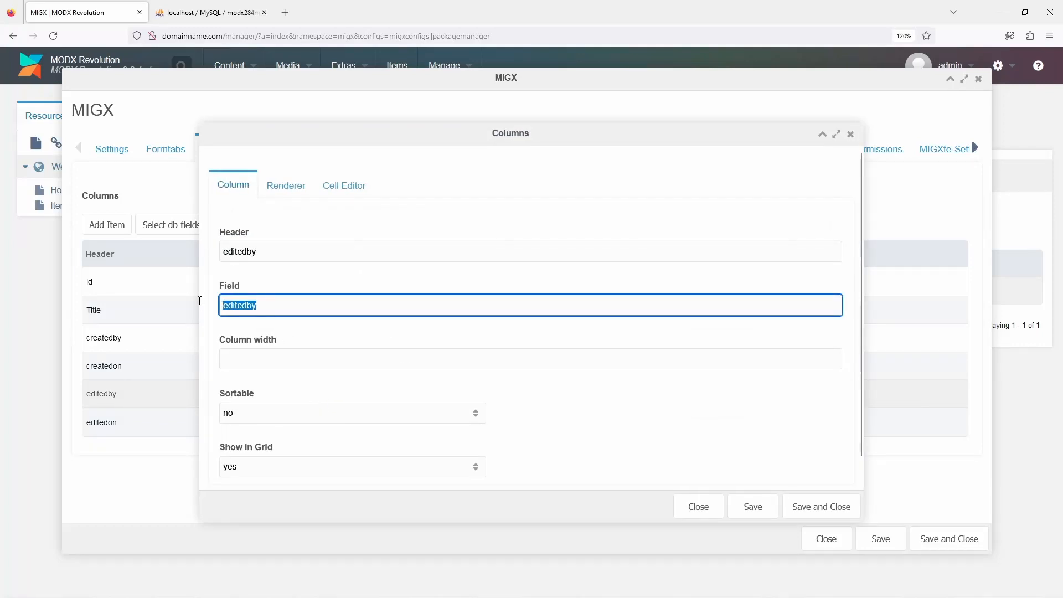
pyautogui.write('EditedBy_us')
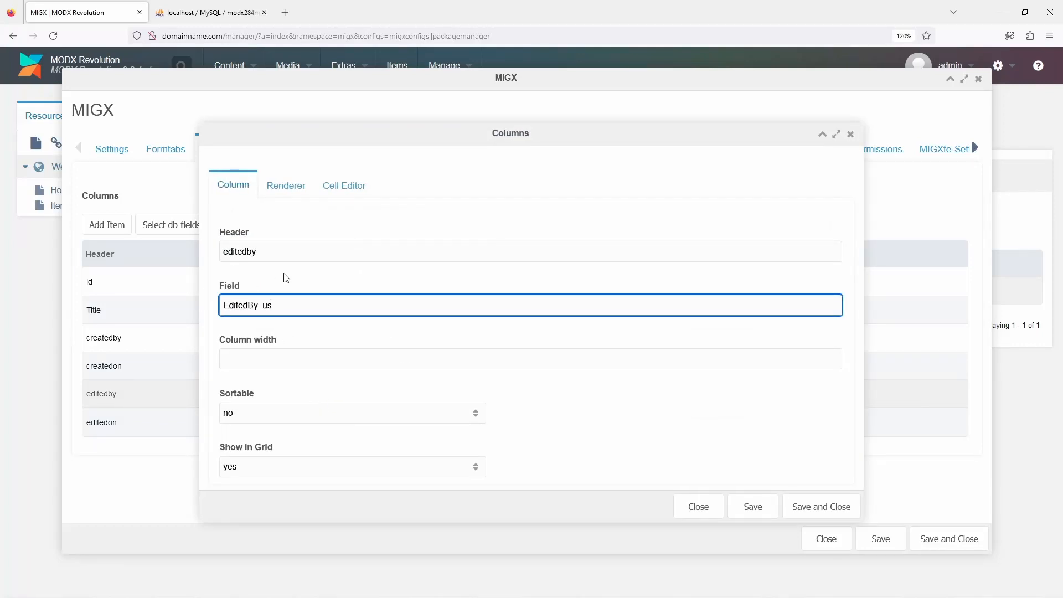
pyautogui.write('ername')
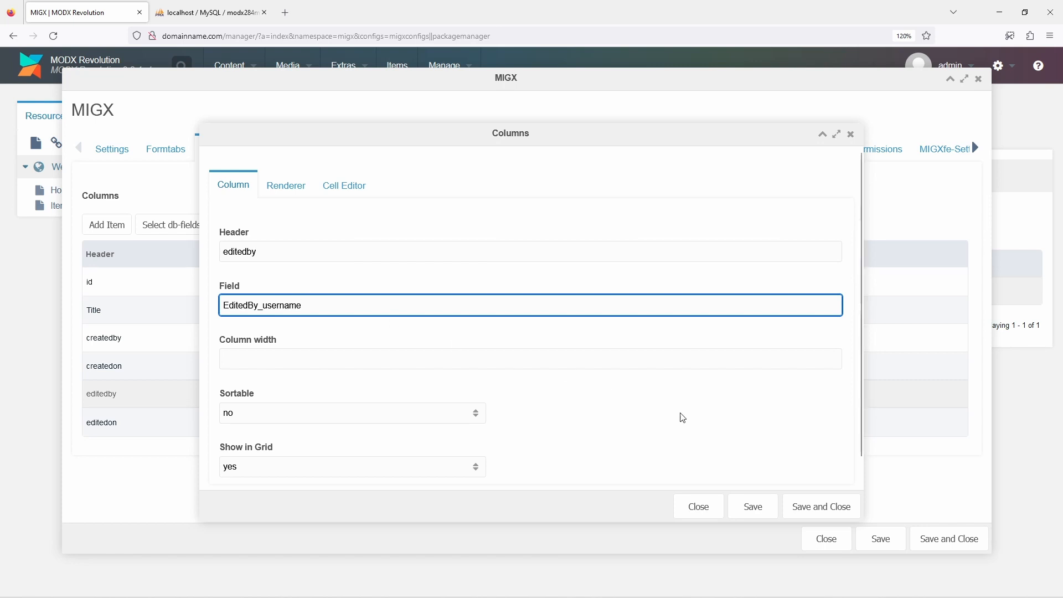
pyautogui.click(834, 507)
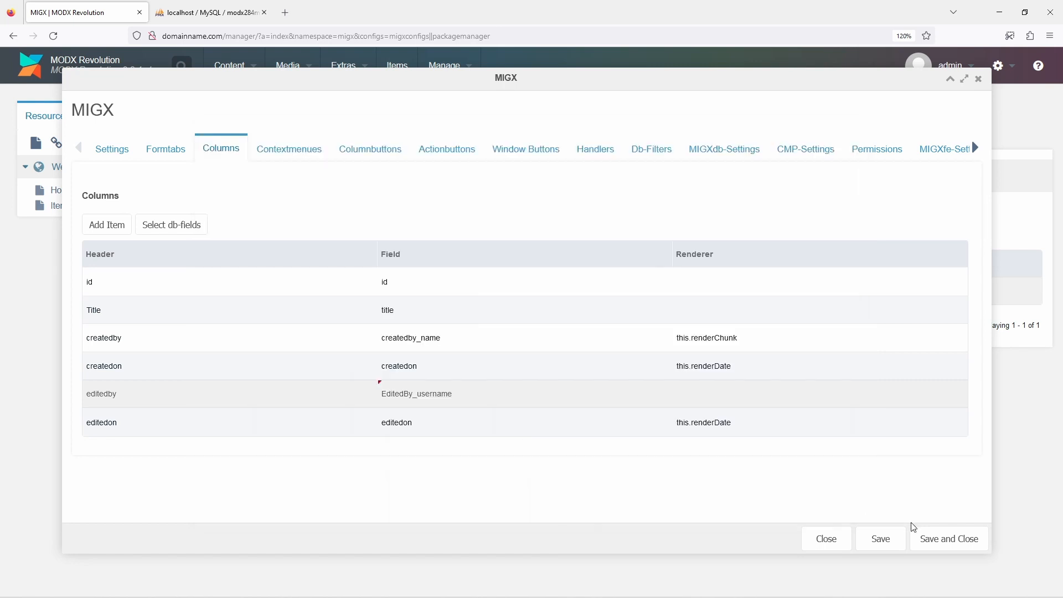
pyautogui.click(932, 539)
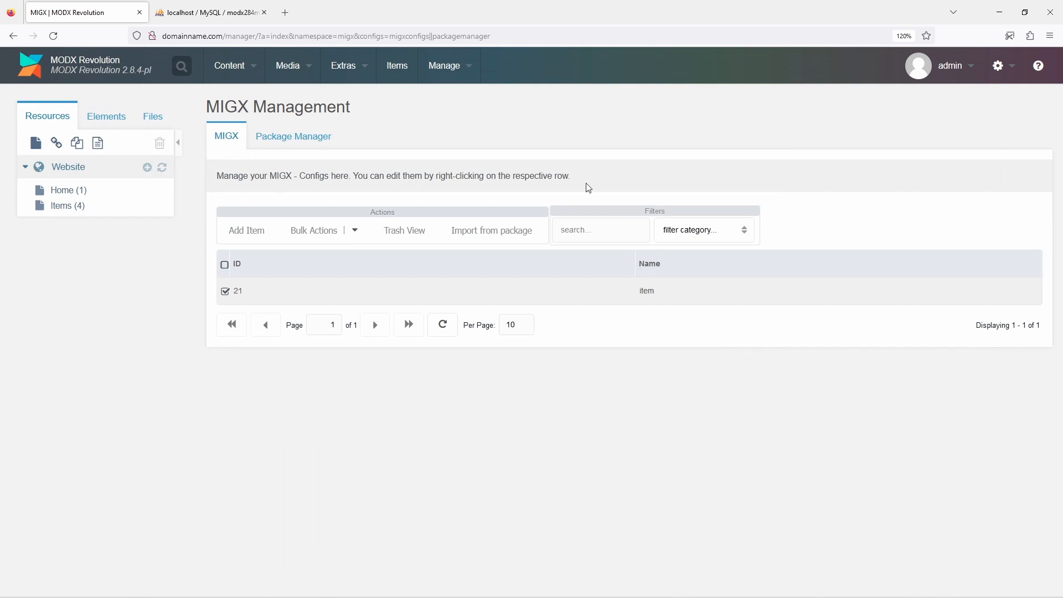
pyautogui.click(403, 72)
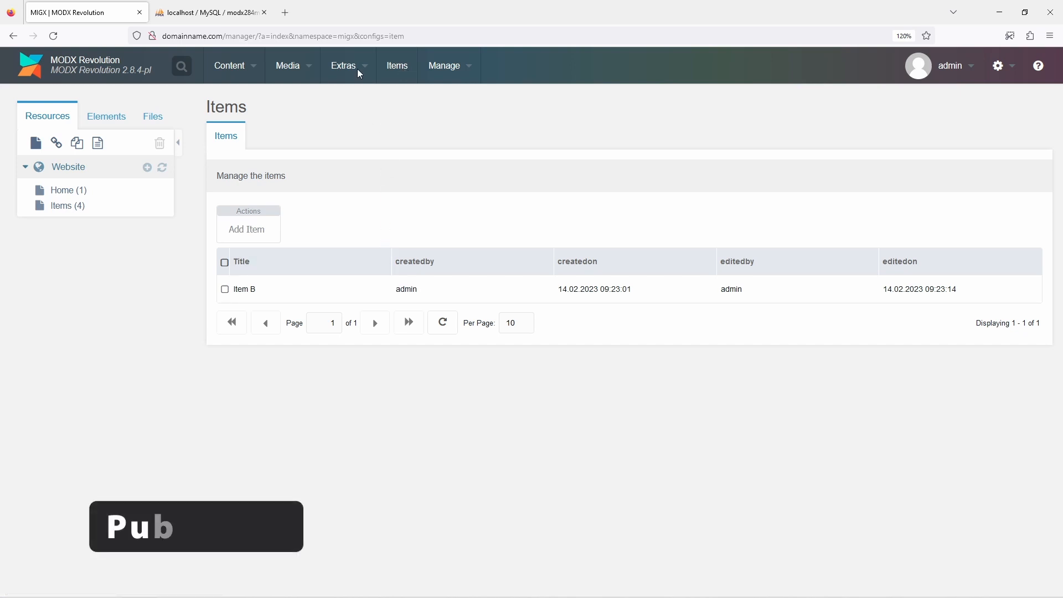
# Reopen the item configuration and remove the createdby and createdon columns
pyautogui.moveTo(361, 81)
pyautogui.click(357, 134)
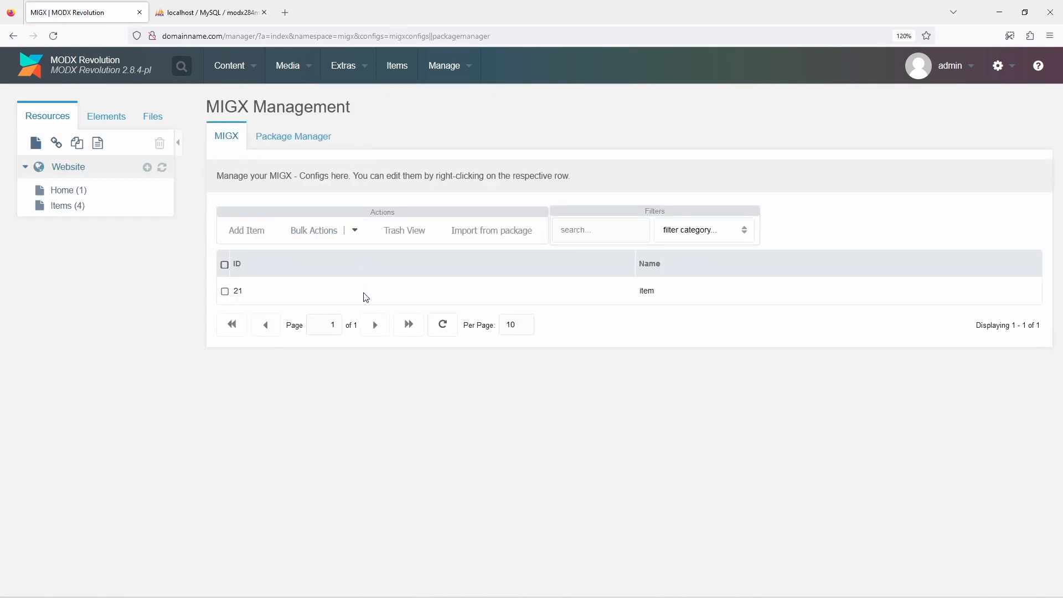
pyautogui.rightClick(366, 297)
pyautogui.click(381, 302)
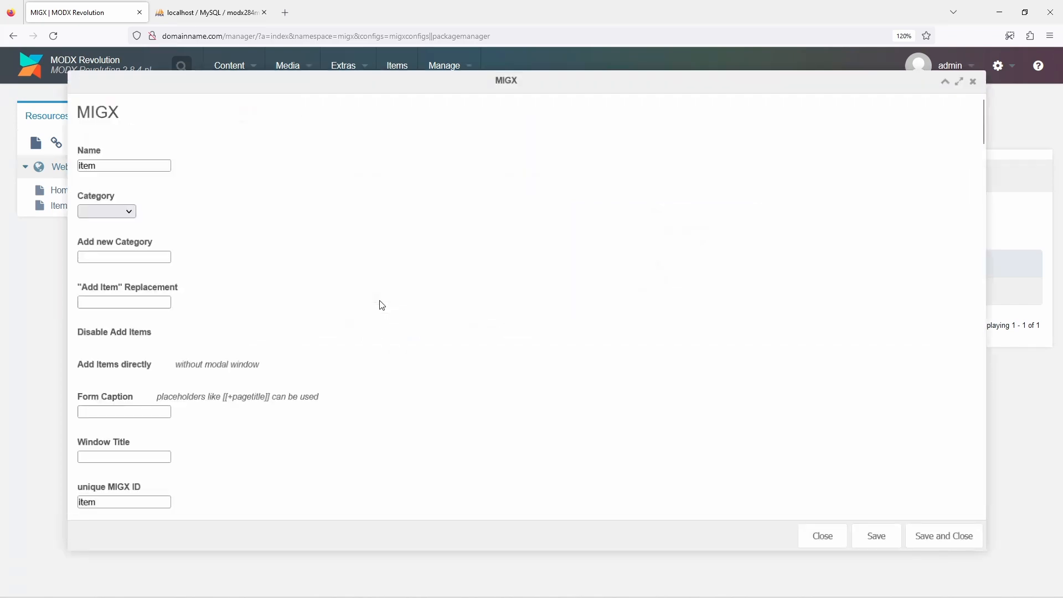
pyautogui.click(205, 149)
pyautogui.rightClick(282, 346)
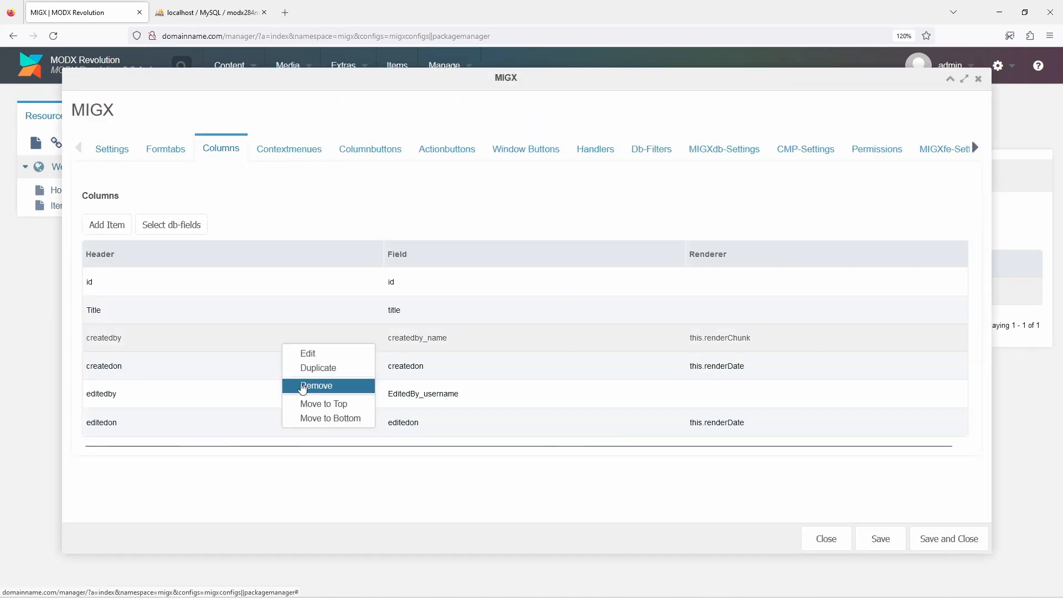
pyautogui.click(302, 389)
pyautogui.click(494, 358)
pyautogui.rightClick(304, 337)
pyautogui.click(330, 380)
pyautogui.click(500, 356)
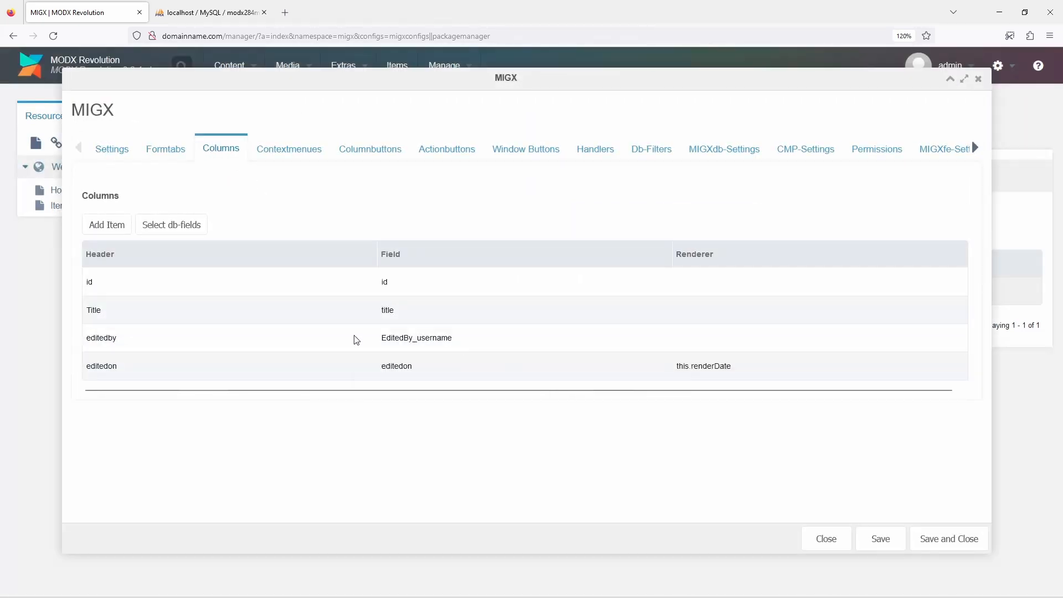
# Remove the editedby and editedon columns from the item configuration
pyautogui.rightClick(356, 338)
pyautogui.click(378, 380)
pyautogui.click(503, 356)
pyautogui.rightClick(344, 338)
pyautogui.click(392, 374)
pyautogui.click(502, 356)
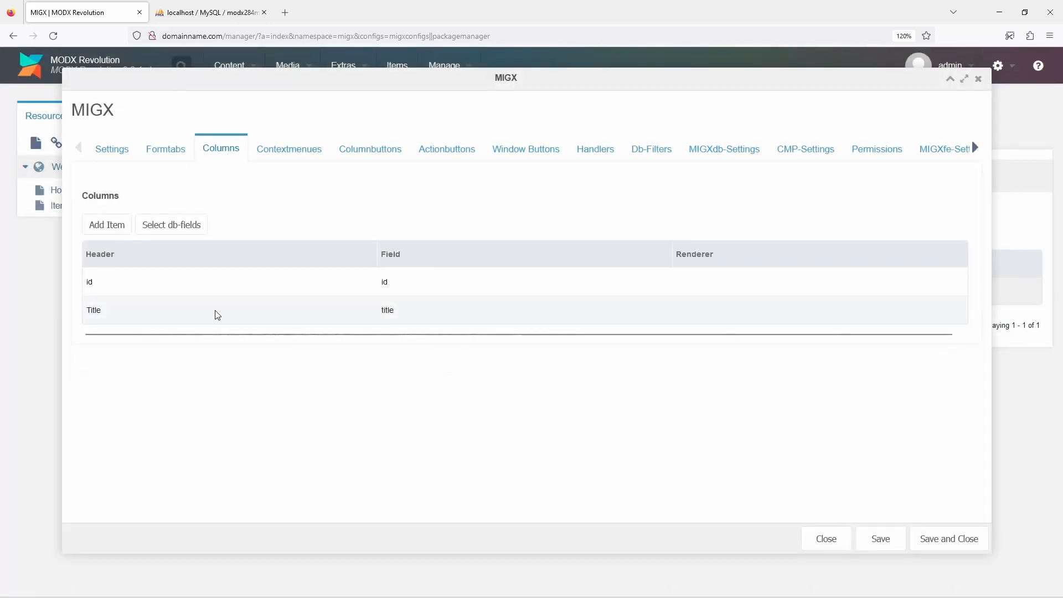
# Add a column with header and field published, set its renderer to this.renderClickCrossTick, and save it
pyautogui.click(111, 227)
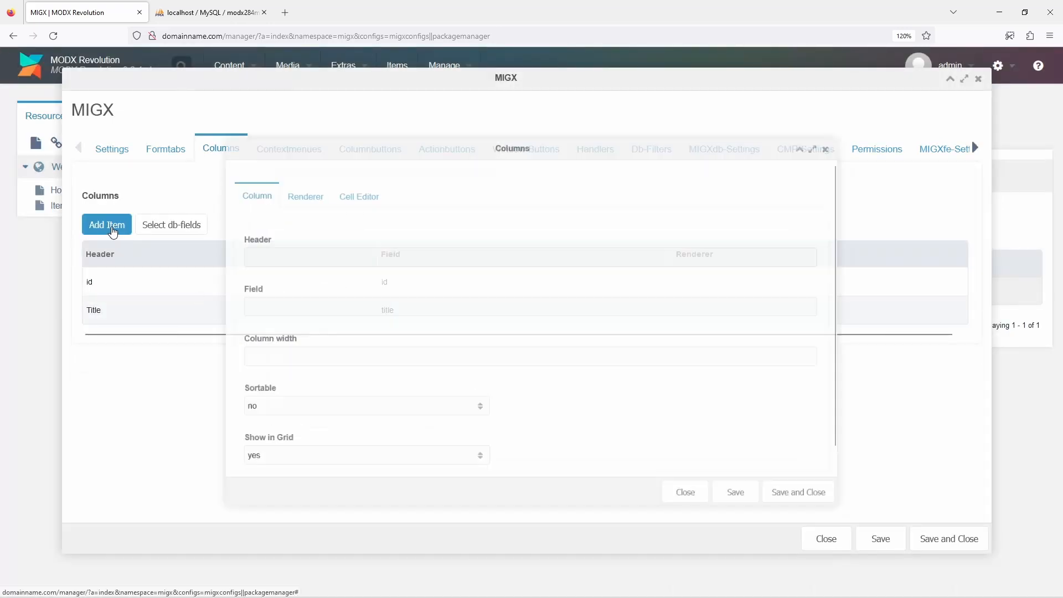
pyautogui.click(237, 251)
pyautogui.write('published')
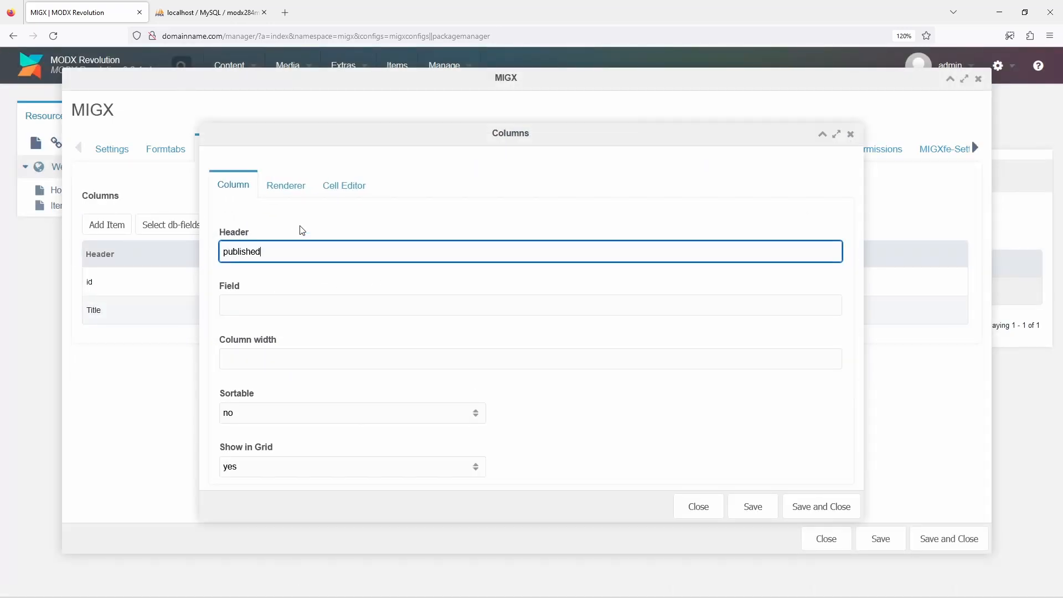
pyautogui.press('Tab')
pyautogui.write('publish')
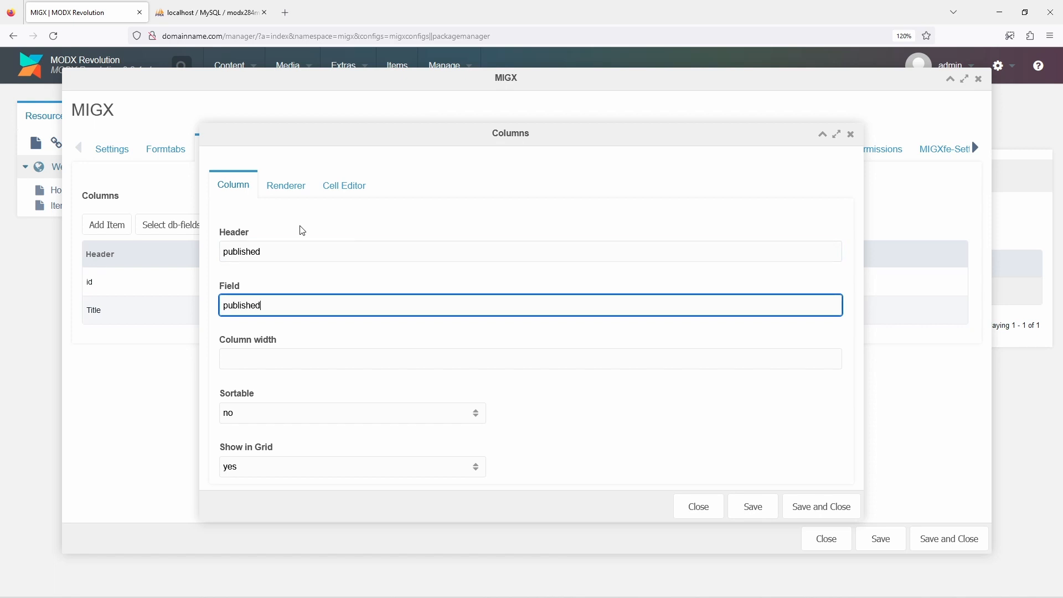
pyautogui.click(287, 191)
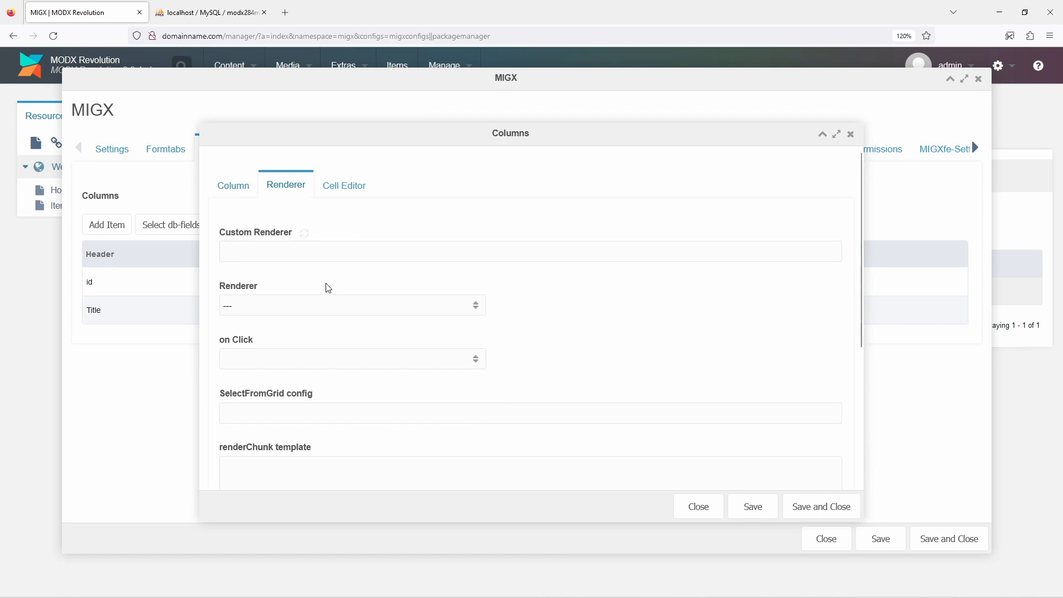
pyautogui.click(330, 307)
pyautogui.click(326, 457)
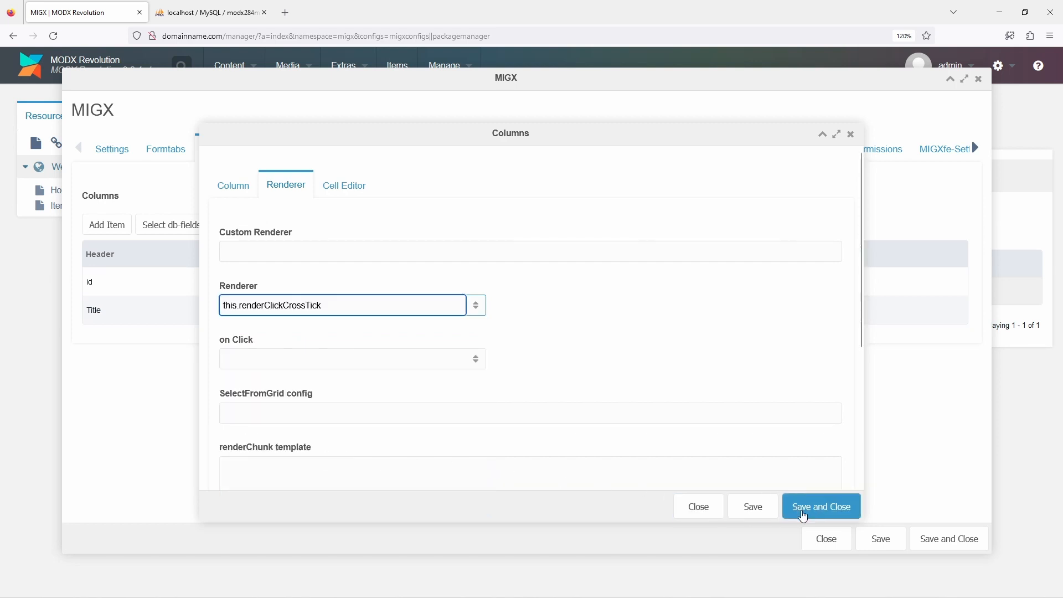
pyautogui.click(821, 506)
# Add a column with header and field publishedon to the item configuration and save it
pyautogui.click(114, 233)
pyautogui.write('publishedon')
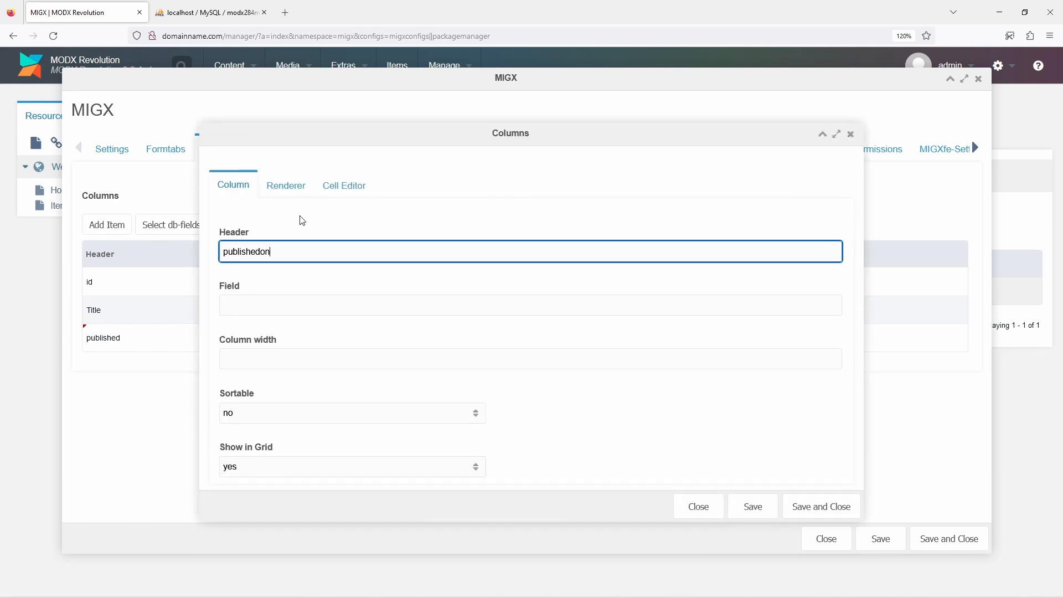
pyautogui.press('Tab')
pyautogui.write('publishedon')
pyautogui.click(821, 507)
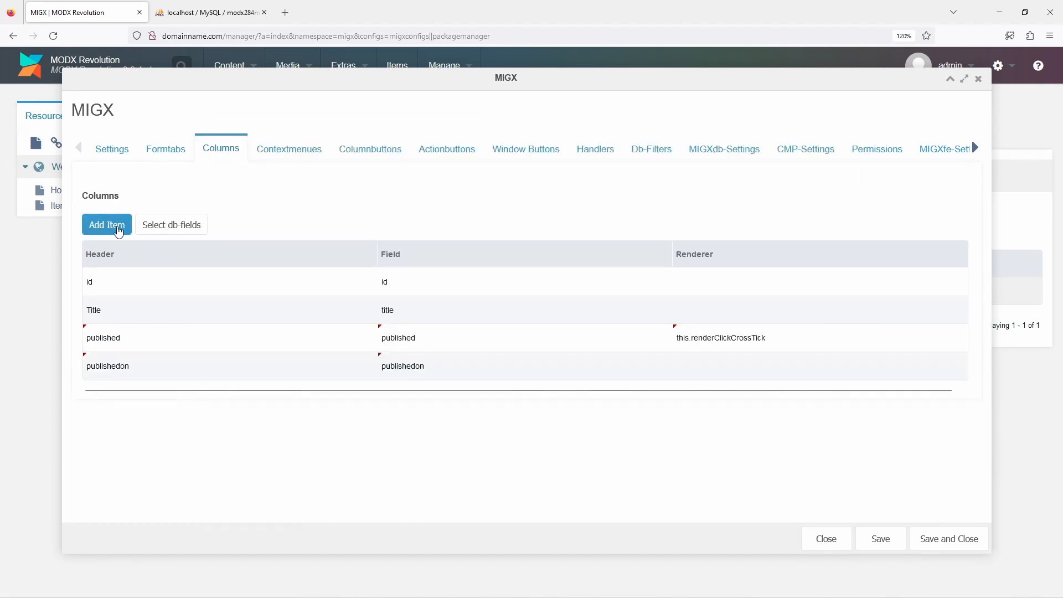
# Add a column with header and field publishedby to the item configuration and save it
pyautogui.click(108, 224)
pyautogui.write('publishedby')
pyautogui.press('Tab')
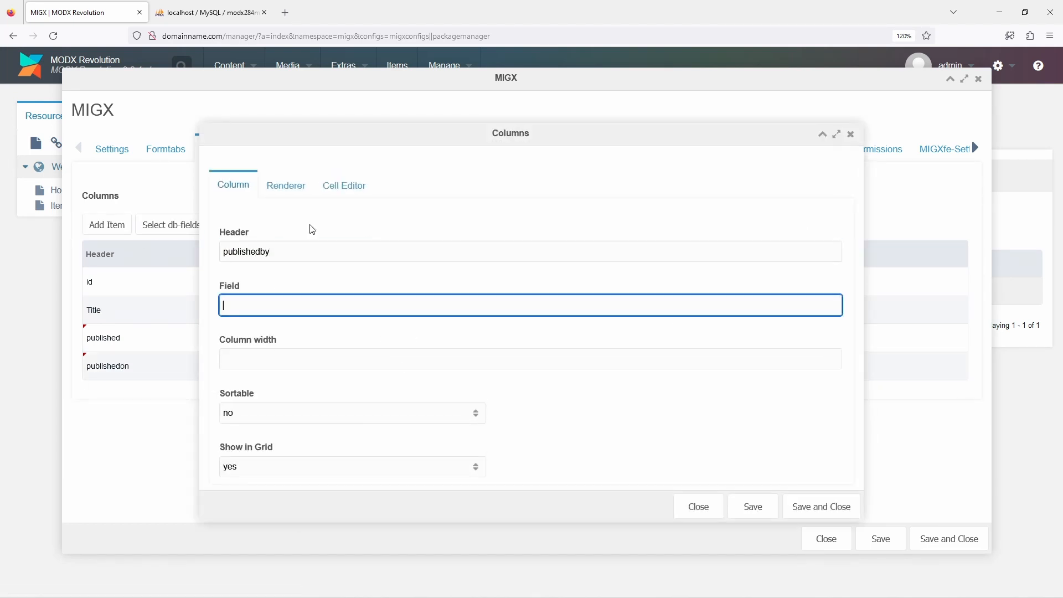
pyautogui.write('publishedby')
pyautogui.click(821, 506)
# Add a column with header and field unpublishedon to the item configuration and save it
pyautogui.click(107, 224)
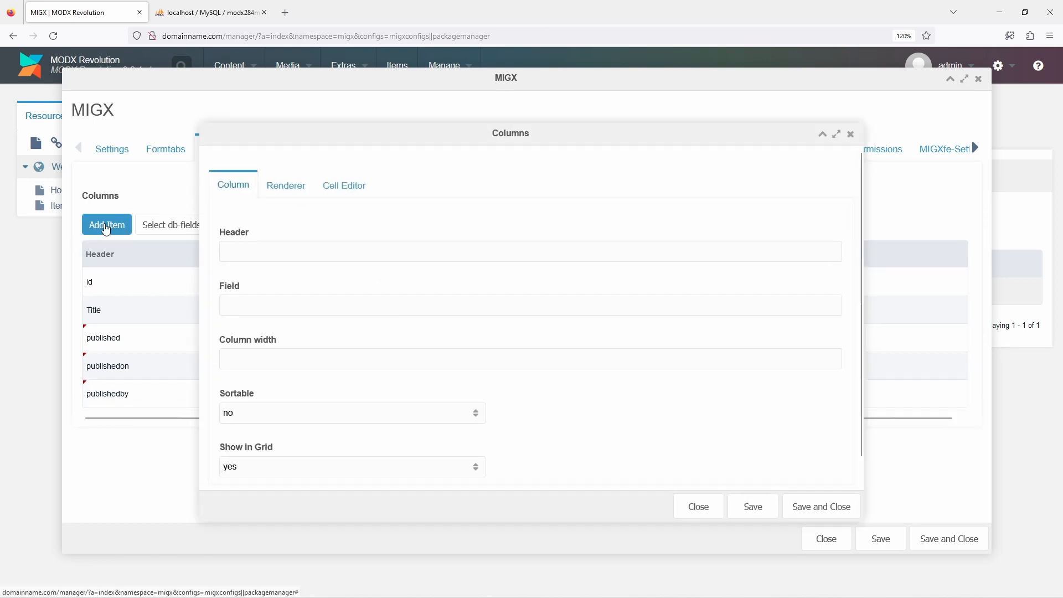
pyautogui.write('unpublishedon')
pyautogui.press('Tab')
pyautogui.write('un')
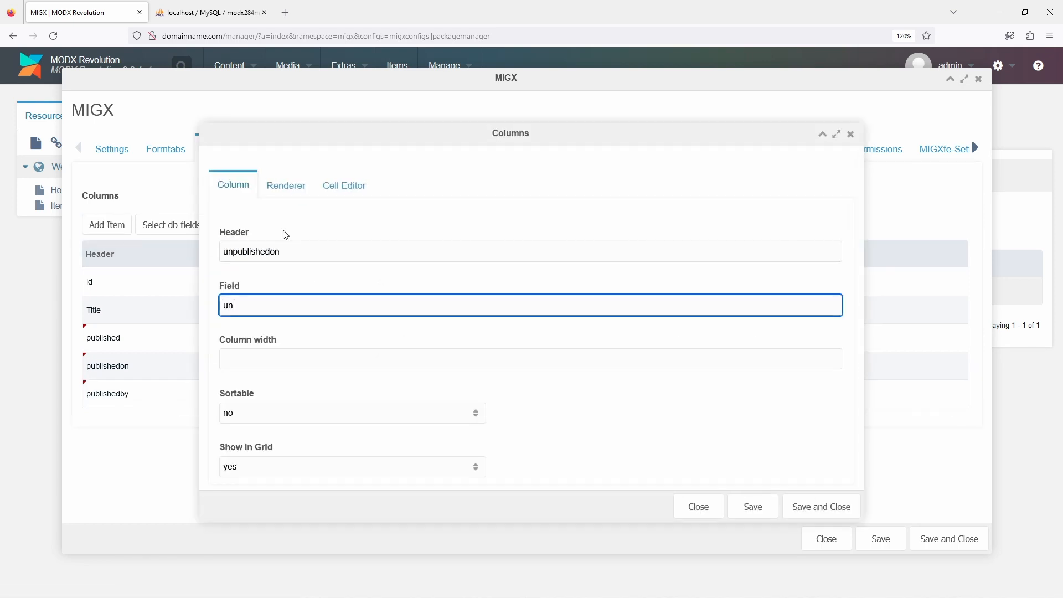
pyautogui.write('publishedon')
pyautogui.click(803, 498)
# Add a column with header and field unpublishedby to the item configuration and save it
pyautogui.click(107, 224)
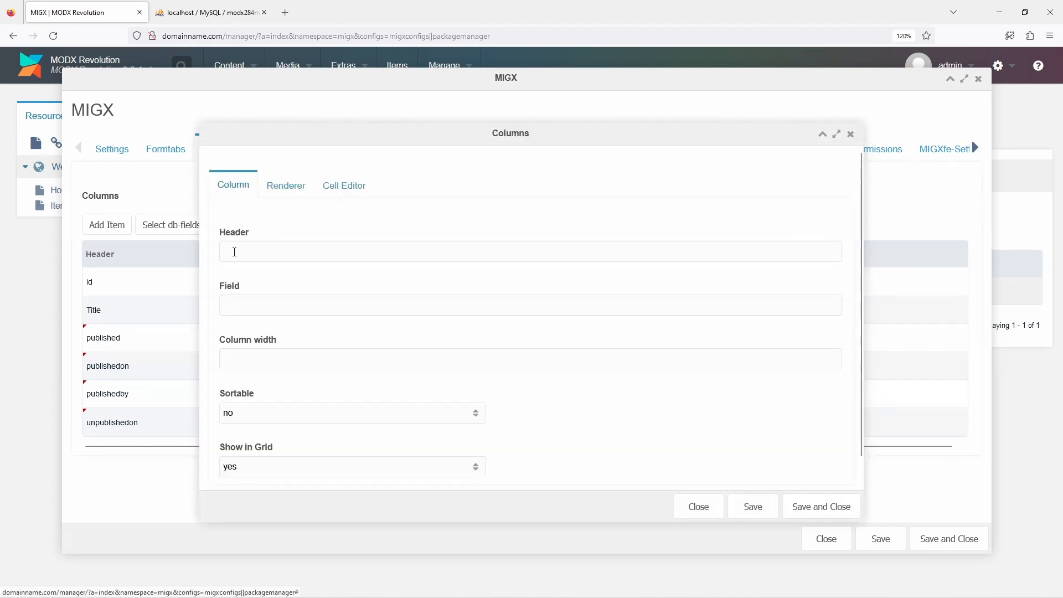
pyautogui.write('unpublishedby')
pyautogui.press('Tab')
pyautogui.write('unpubl')
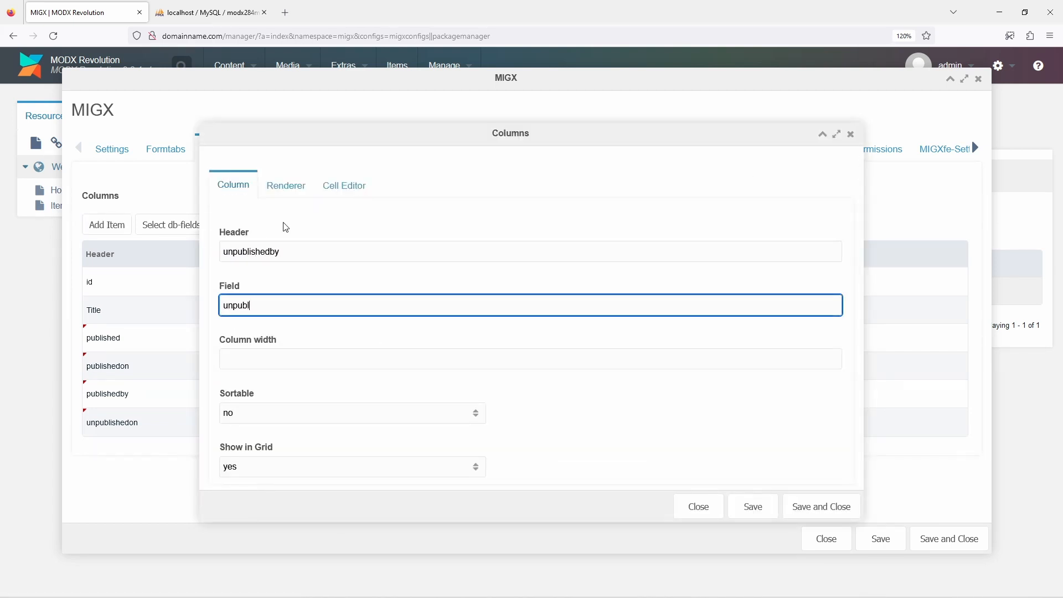
pyautogui.write('ishedby')
pyautogui.click(825, 506)
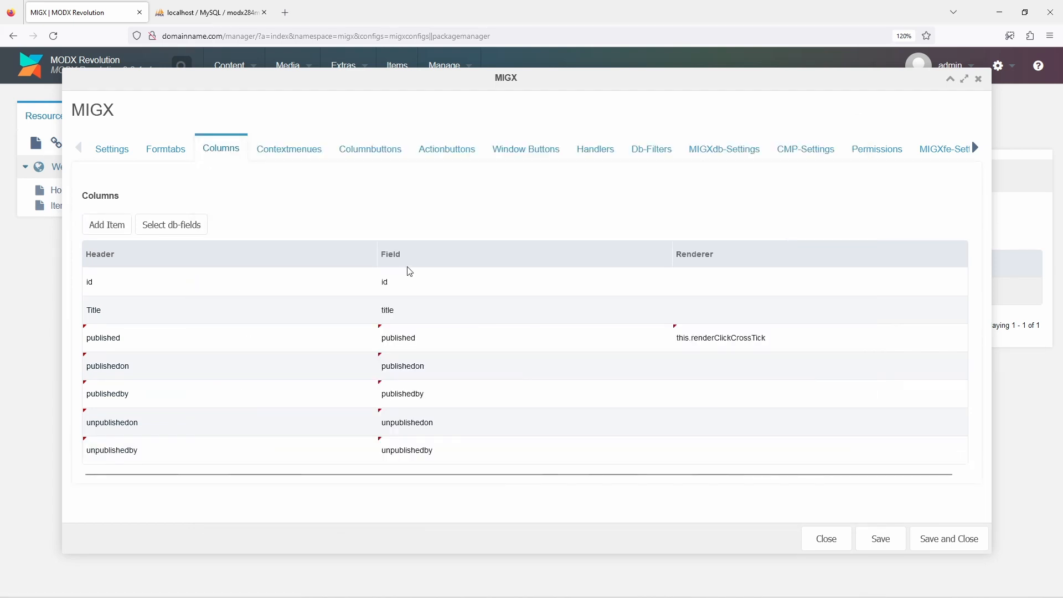
# Add a form field named published to the existing formtab, with caption Published and input TV type checkbox
pyautogui.click(169, 149)
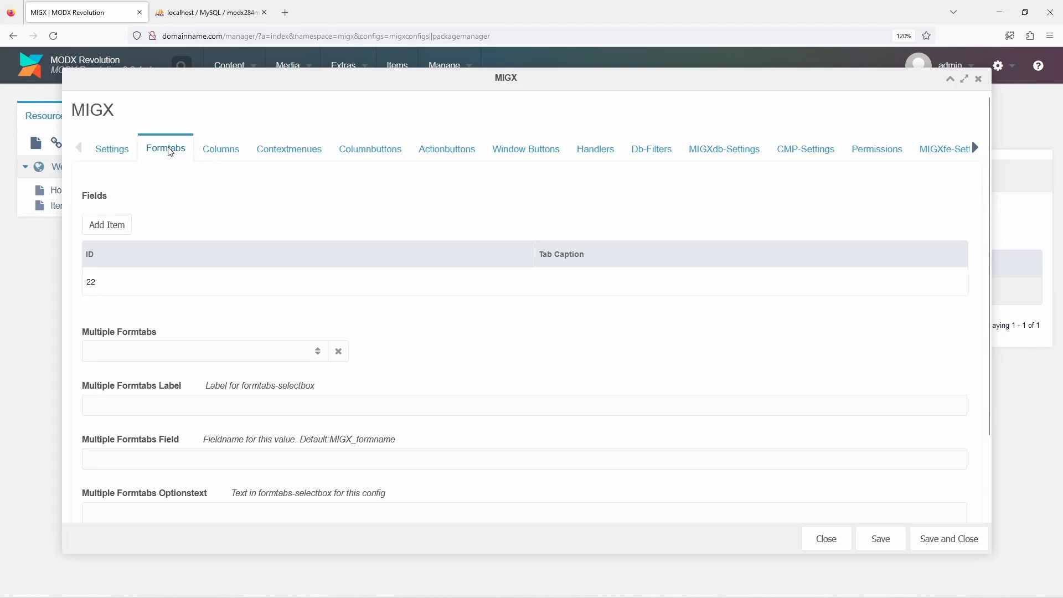
pyautogui.rightClick(245, 288)
pyautogui.click(267, 296)
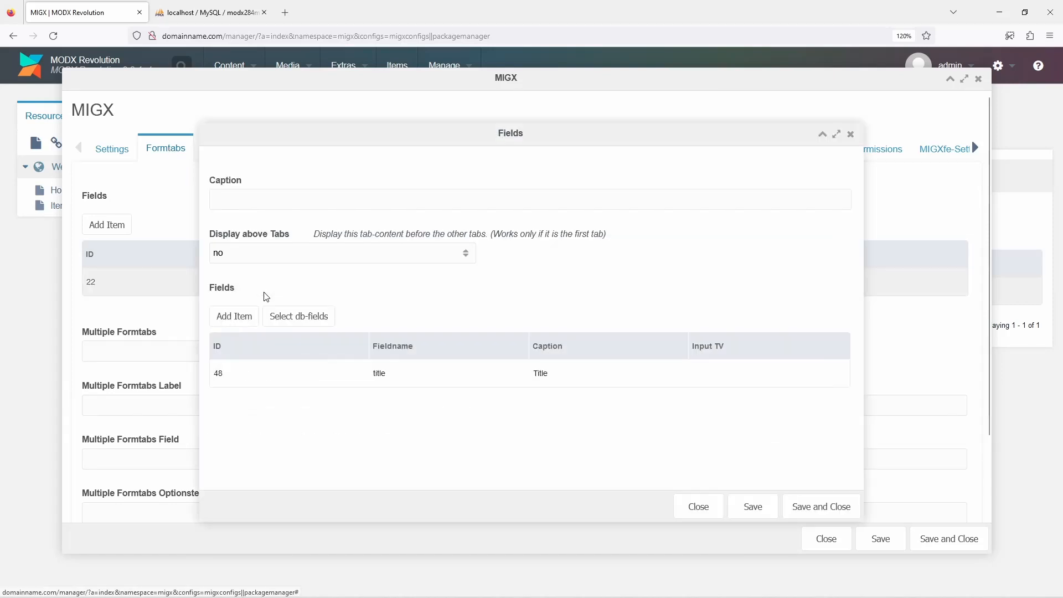
pyautogui.click(246, 318)
pyautogui.click(250, 252)
pyautogui.write('published')
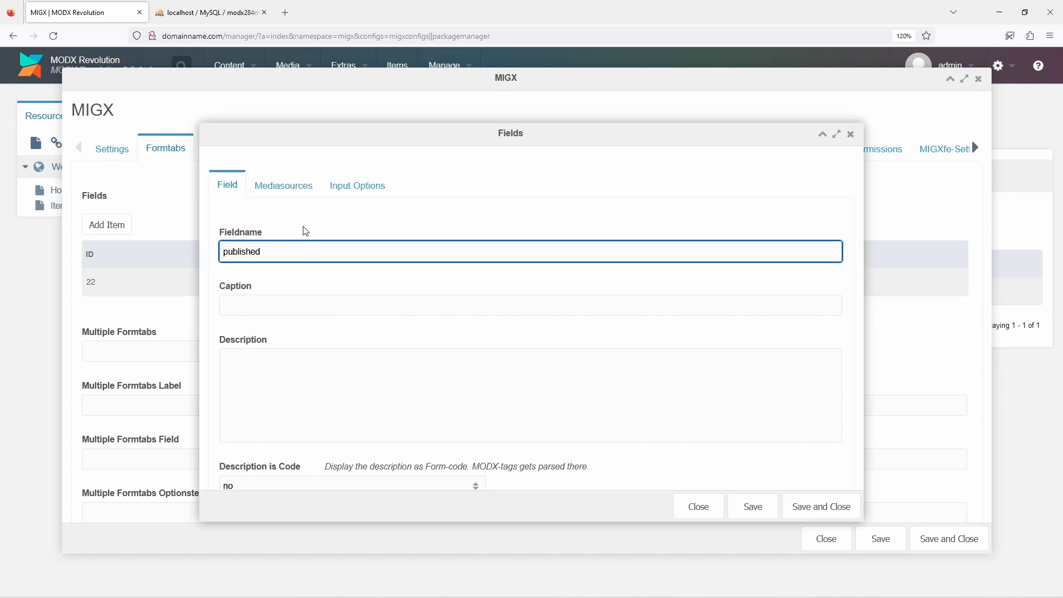
pyautogui.press('Tab')
pyautogui.write('Published')
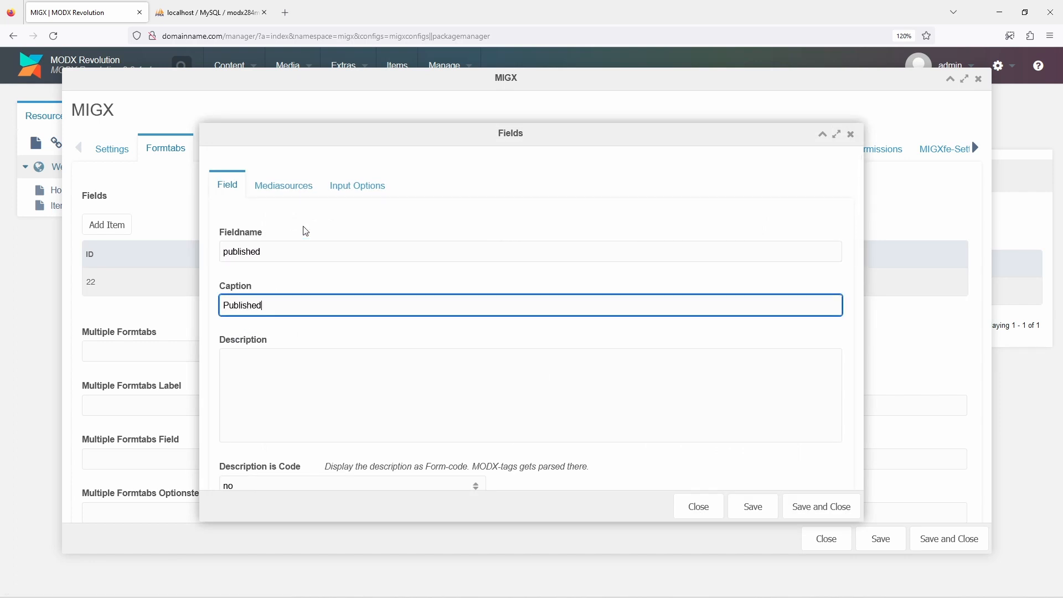
pyautogui.scroll(-5, 306, 231)
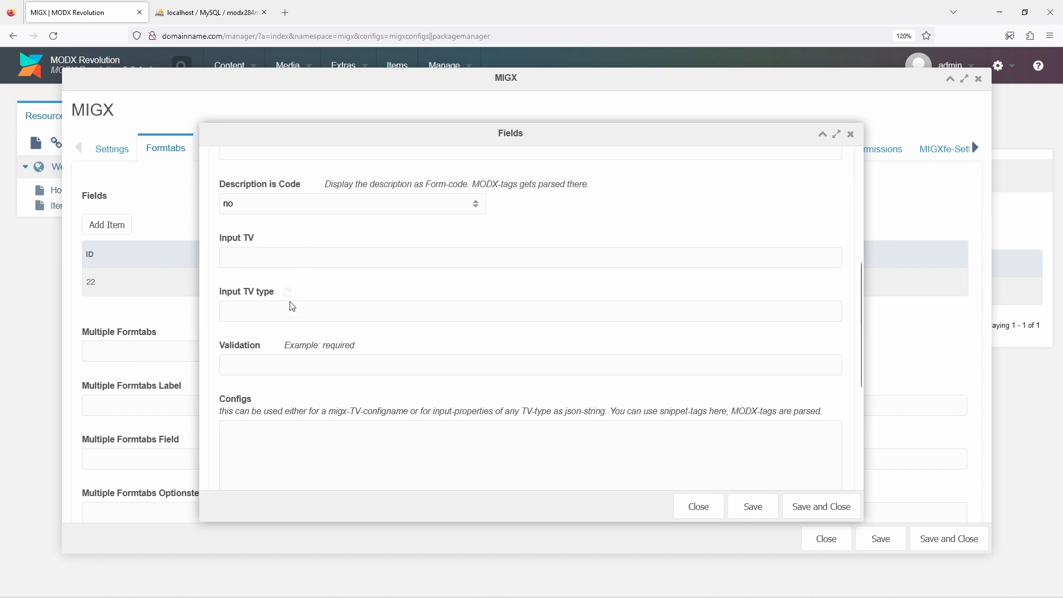
pyautogui.click(298, 305)
pyautogui.write('checkbox')
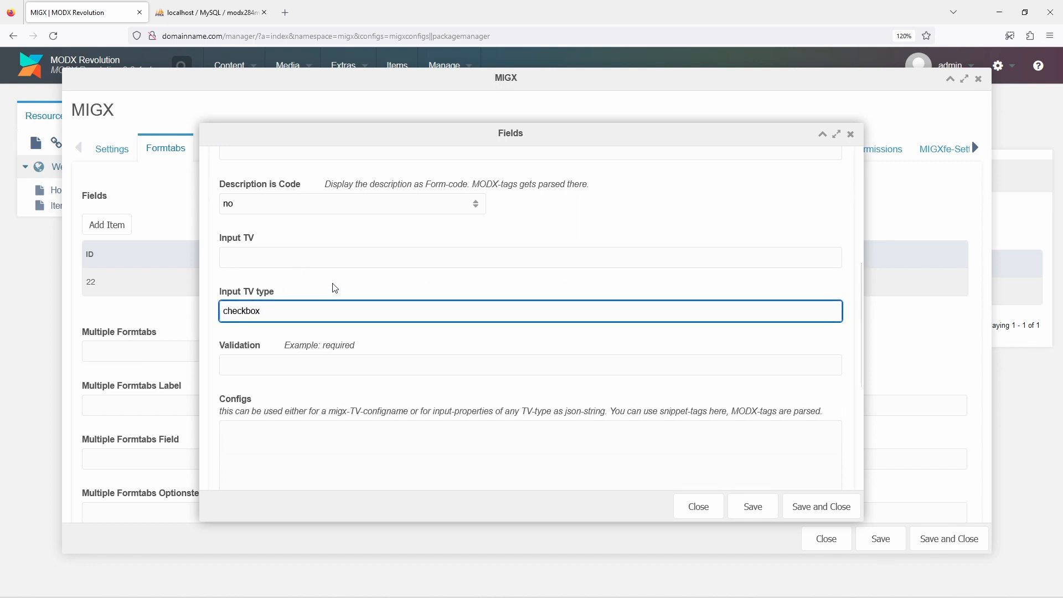
# Set the published field's input option values to published==1, and save the field and the formtab
pyautogui.scroll(5, 335, 287)
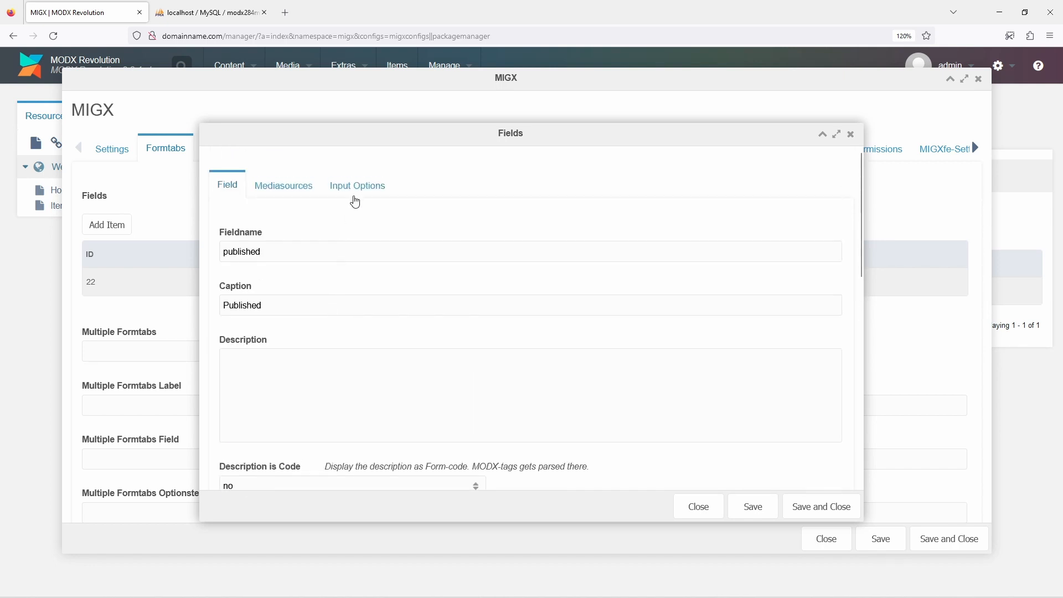
pyautogui.click(354, 186)
pyautogui.click(331, 250)
pyautogui.write('published==1')
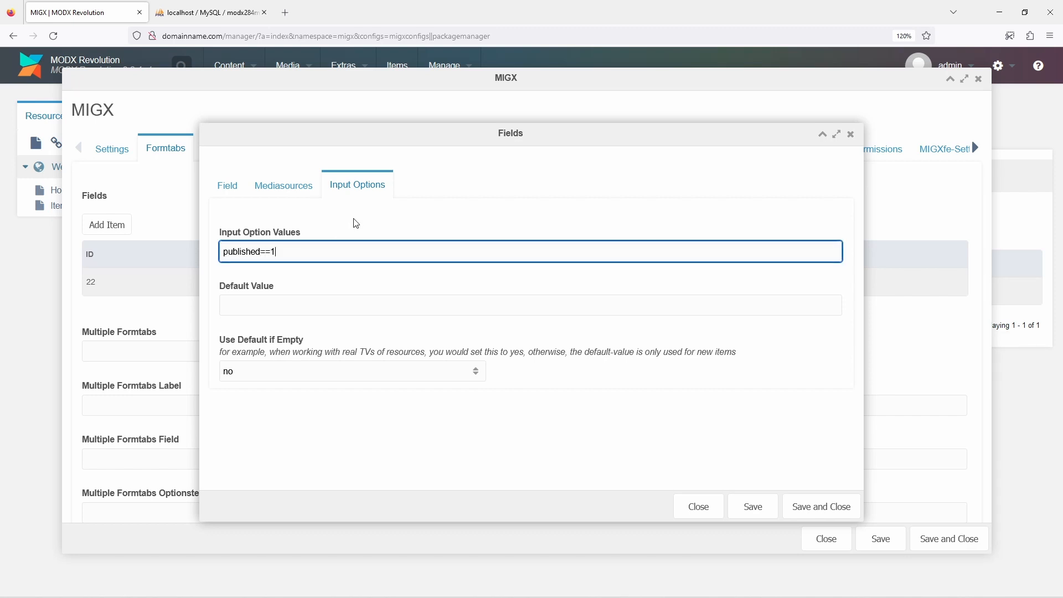
pyautogui.click(800, 505)
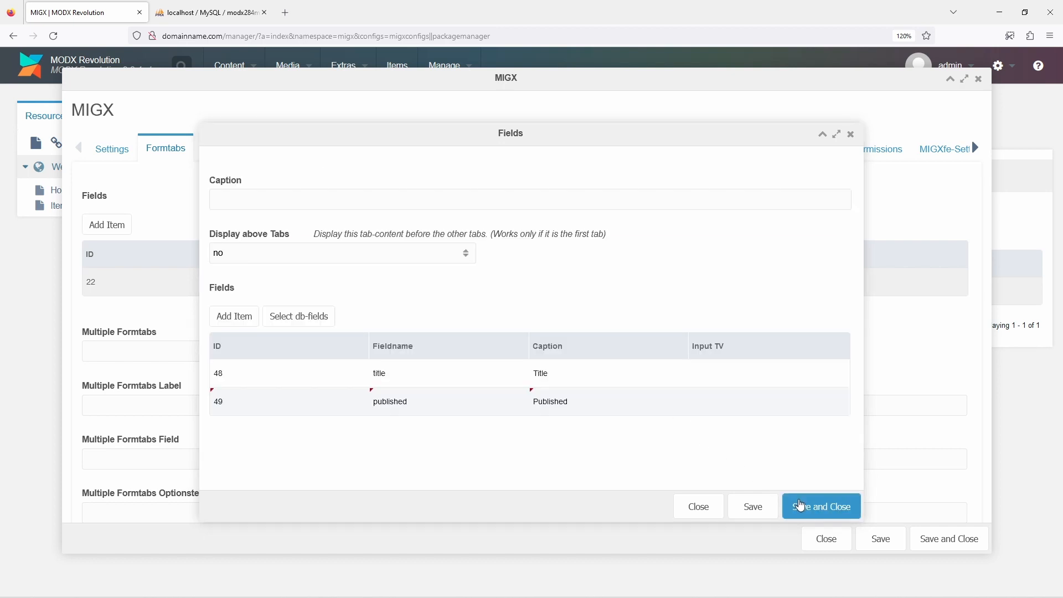
pyautogui.click(800, 505)
# Enable the publish and unpublish context menu entries for the items, save the item configuration, and open the Items page
pyautogui.click(292, 150)
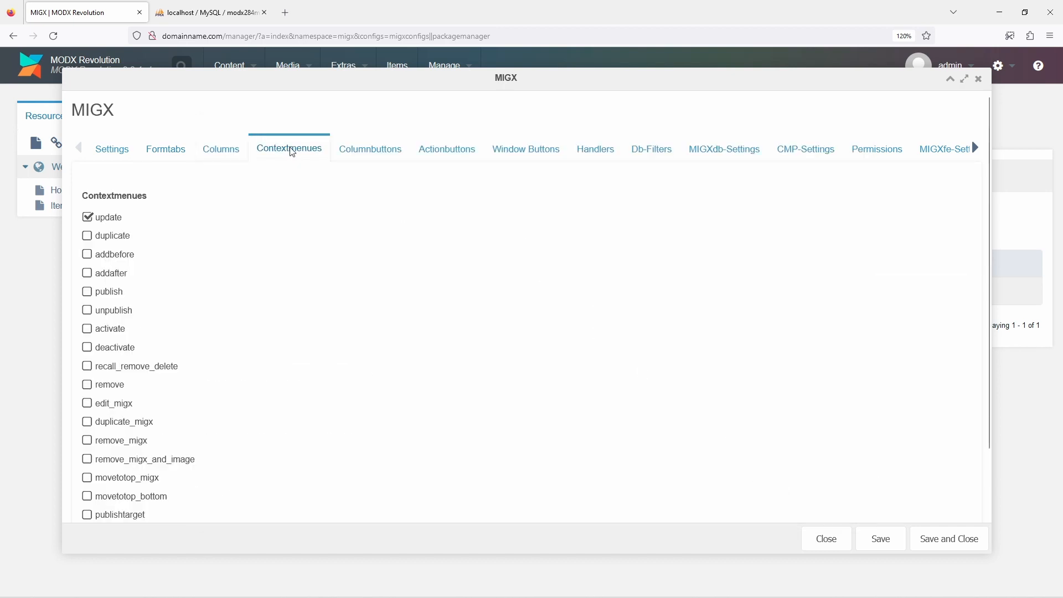
pyautogui.click(108, 292)
pyautogui.click(933, 534)
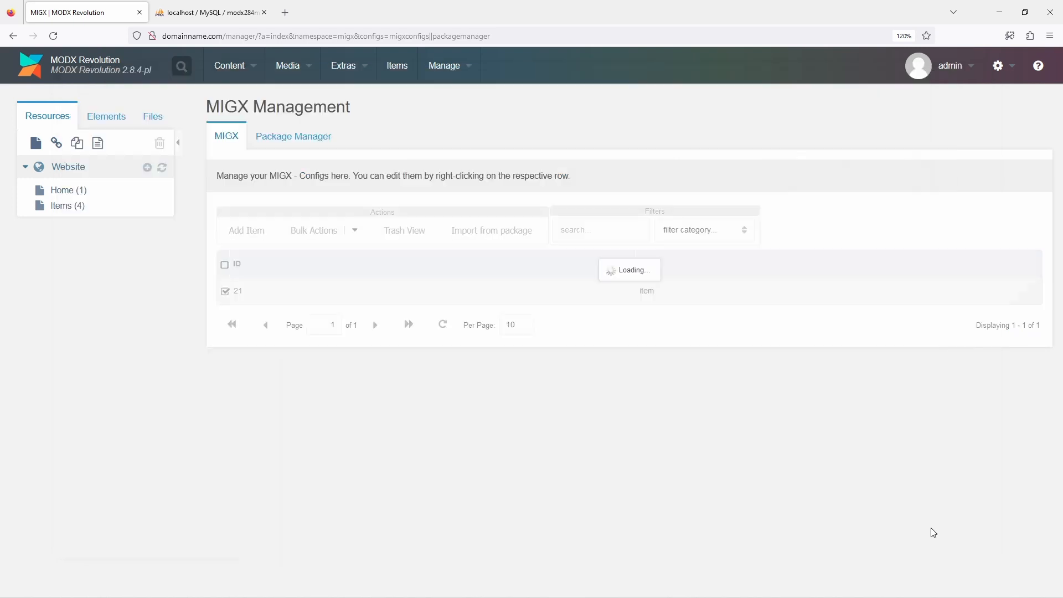
pyautogui.click(406, 68)
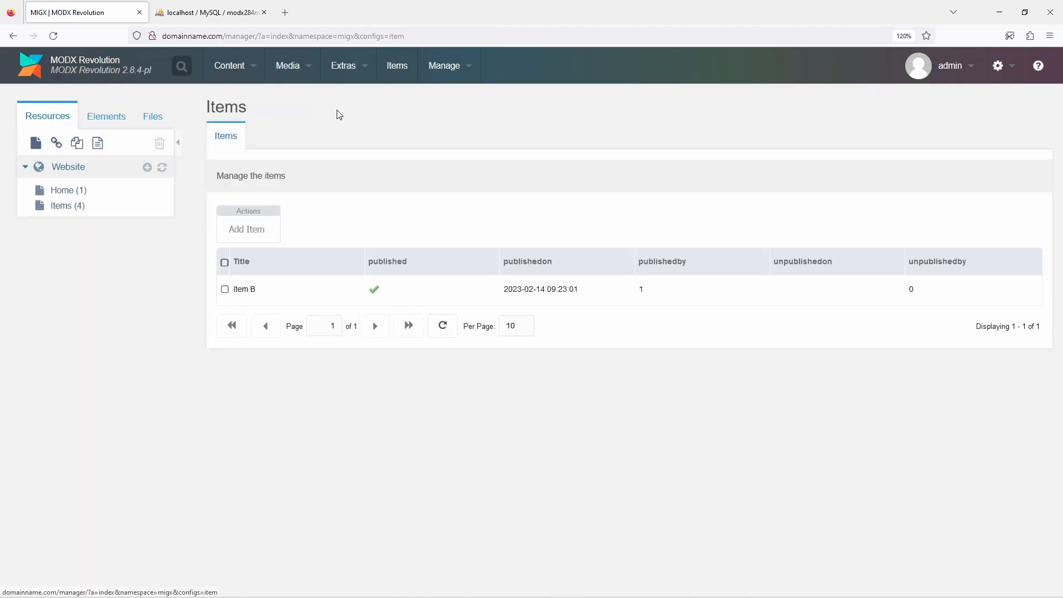
# Add a new item titled Item C with published left unchecked, and save it
pyautogui.click(250, 228)
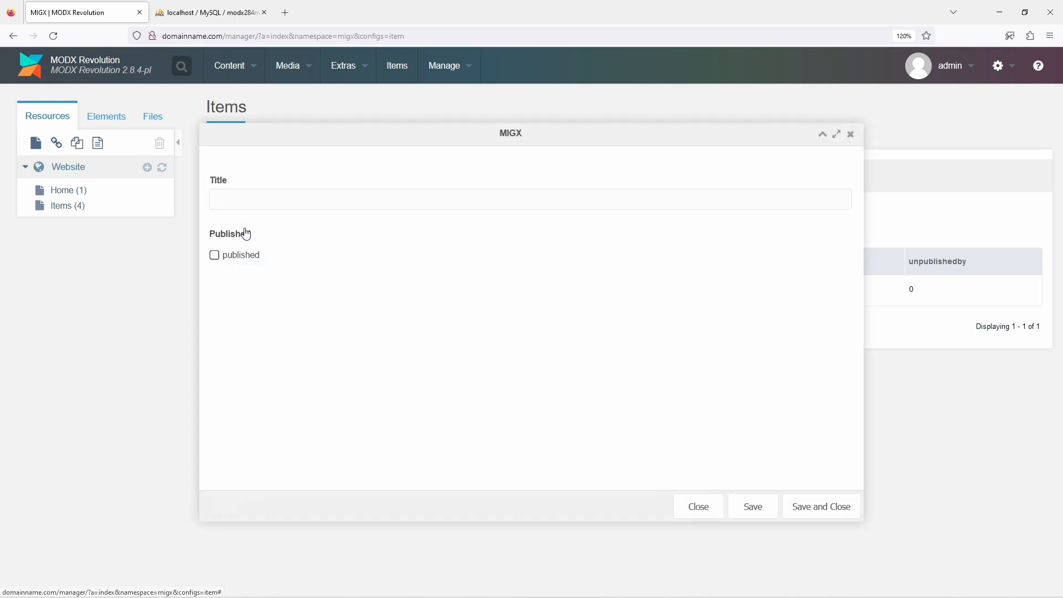
pyautogui.click(251, 203)
pyautogui.write('Item C')
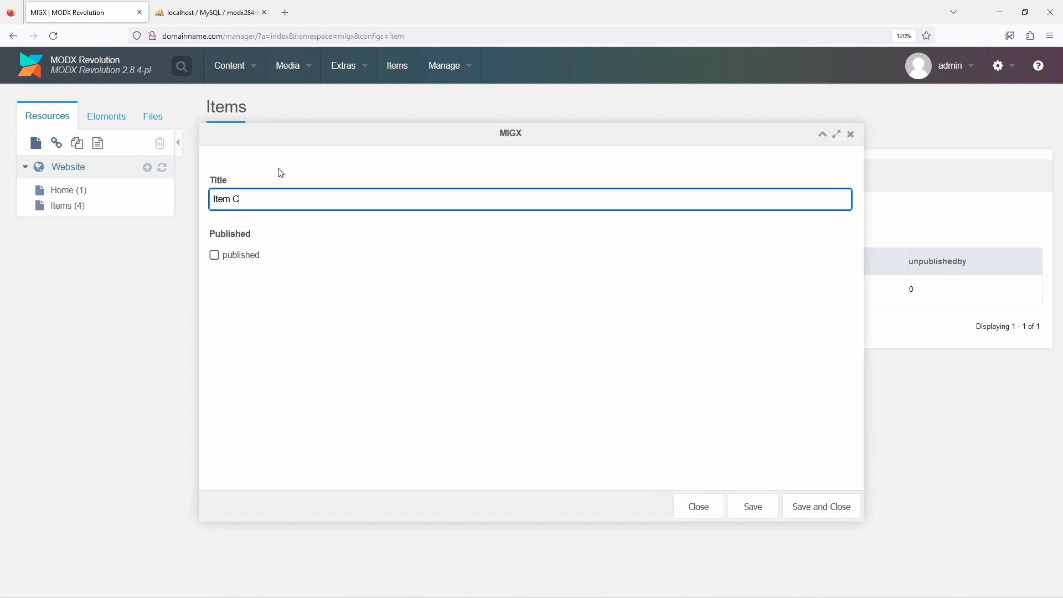
pyautogui.click(806, 505)
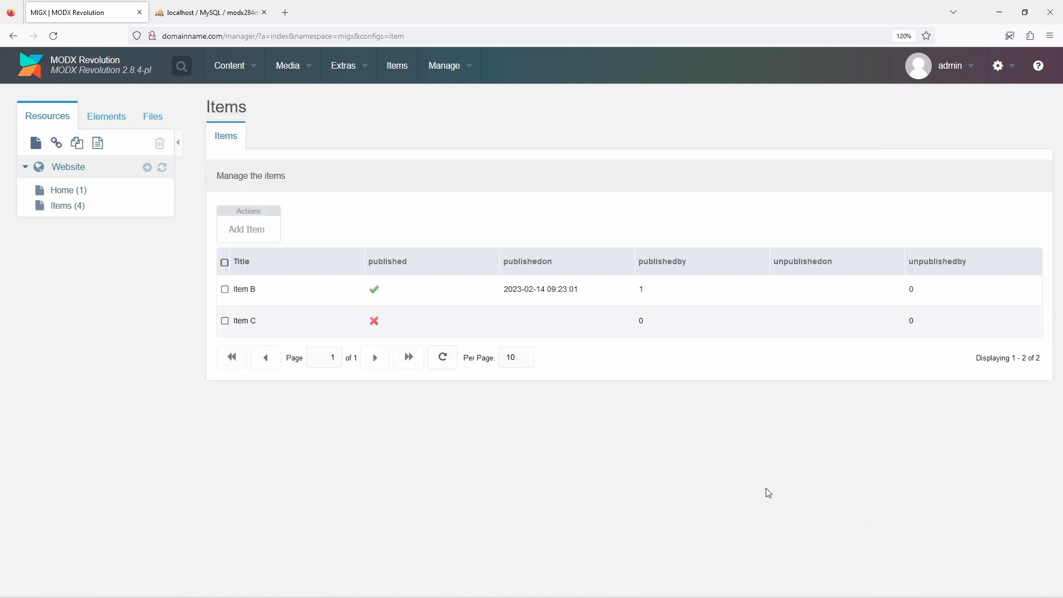
# Publish Item C in the Items grid and unpublish it again
pyautogui.rightClick(292, 326)
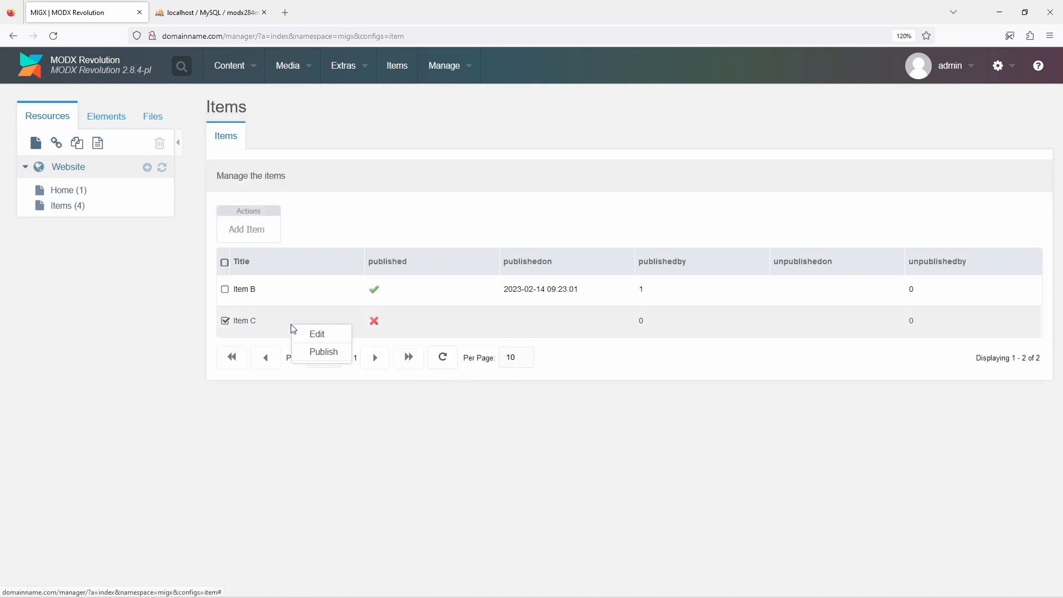
pyautogui.click(304, 354)
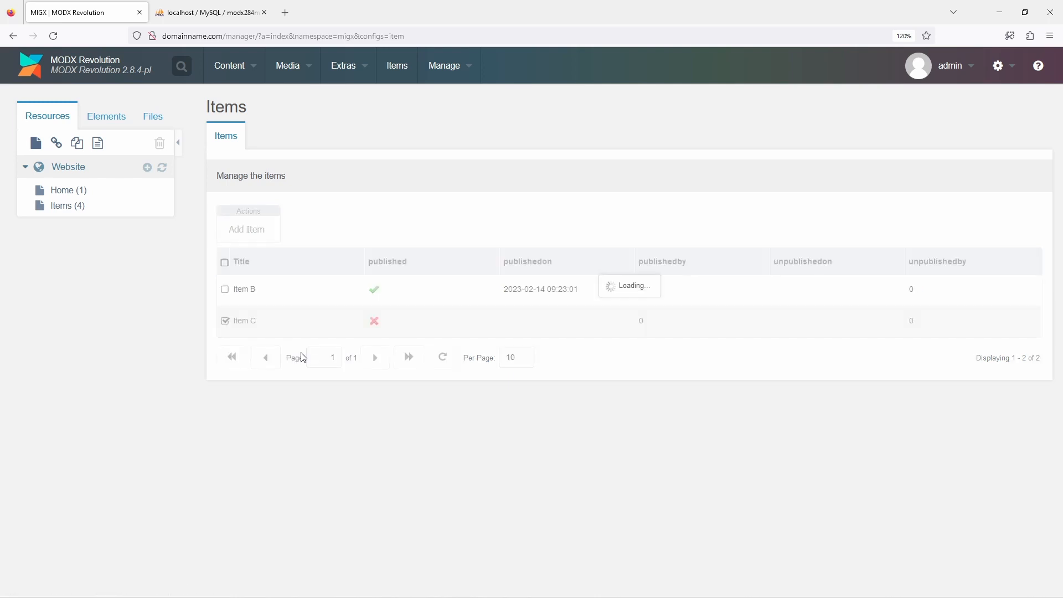
pyautogui.rightClick(301, 326)
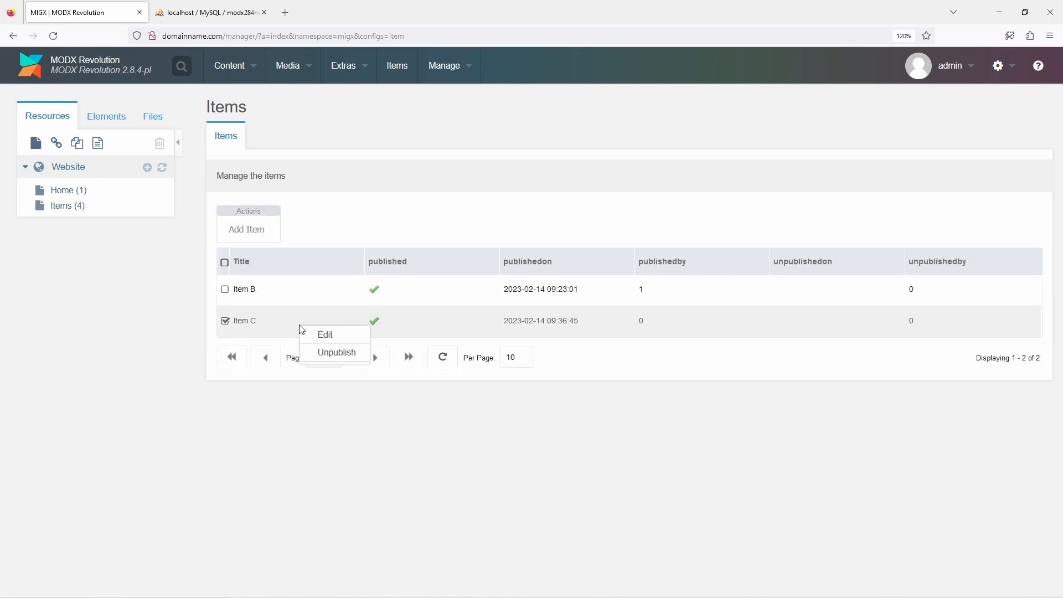
pyautogui.click(319, 354)
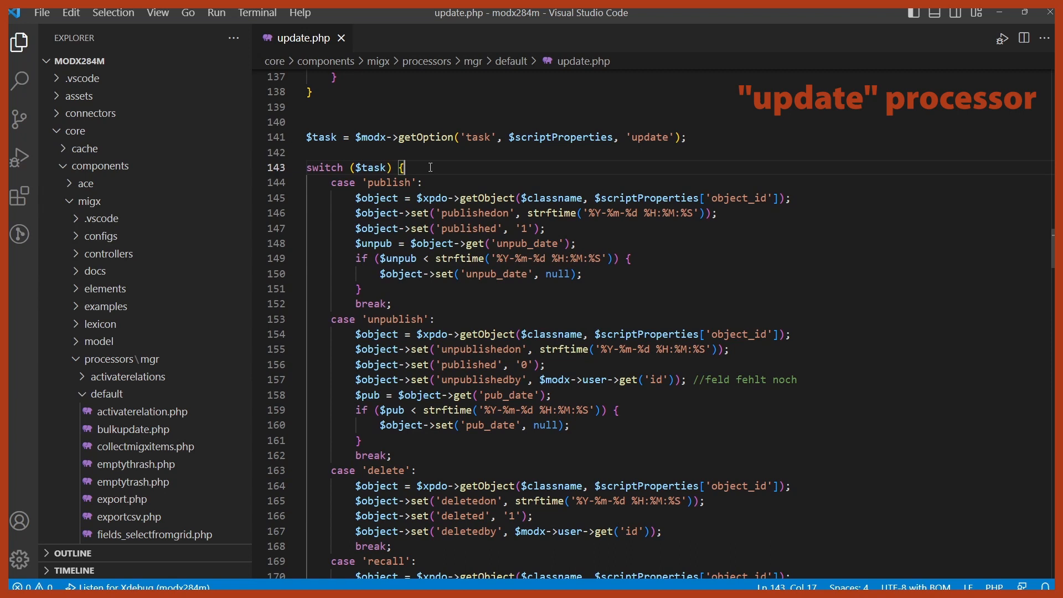
pyautogui.moveTo(275, 215); pyautogui.dragTo(276, 229)
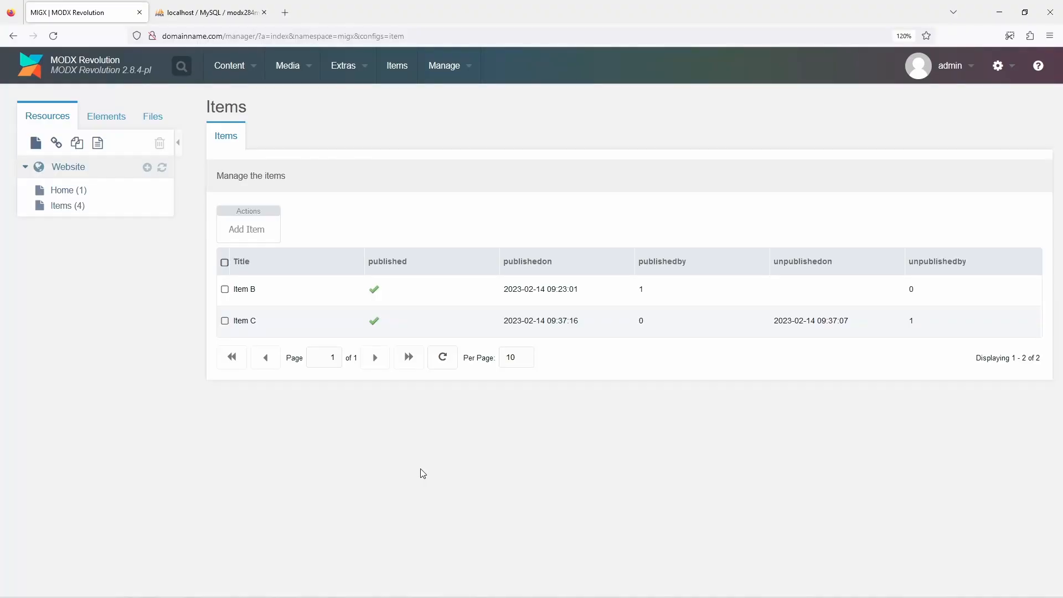
# Add a new item titled Item D with published checked, and save it
pyautogui.click(248, 231)
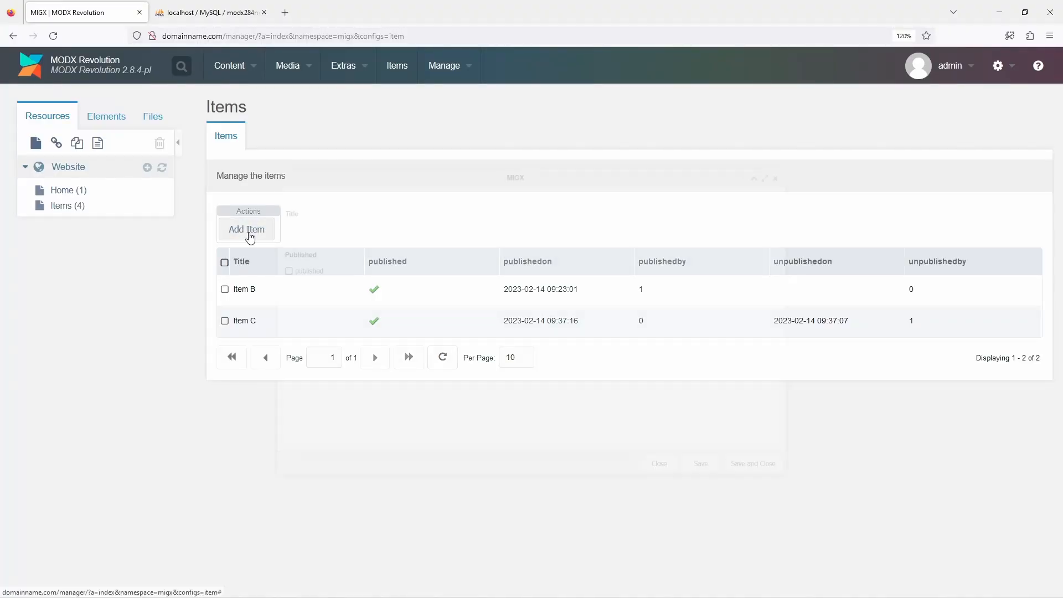
pyautogui.write('Item D')
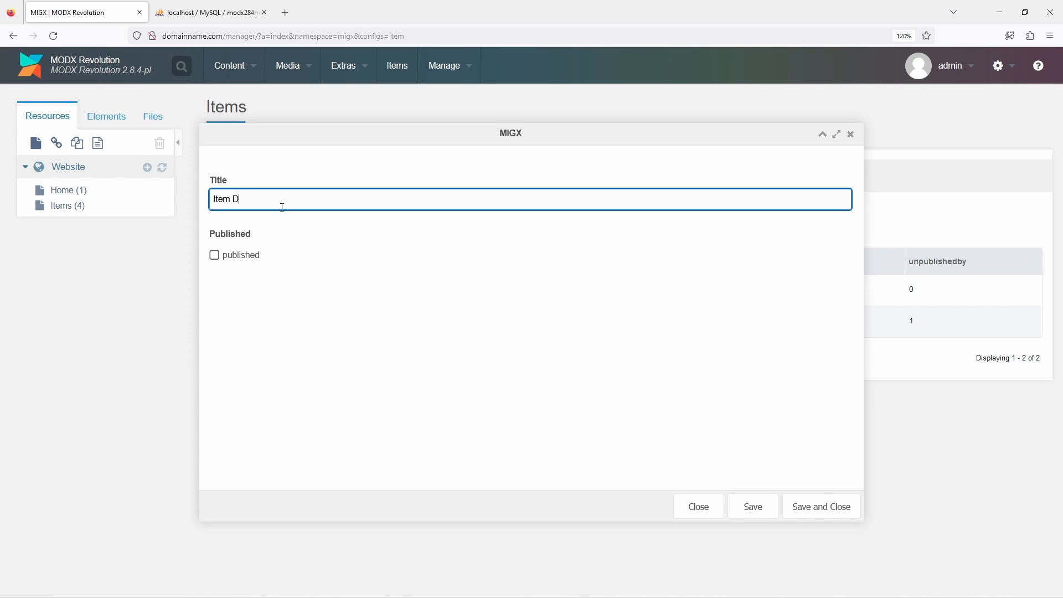
pyautogui.click(243, 258)
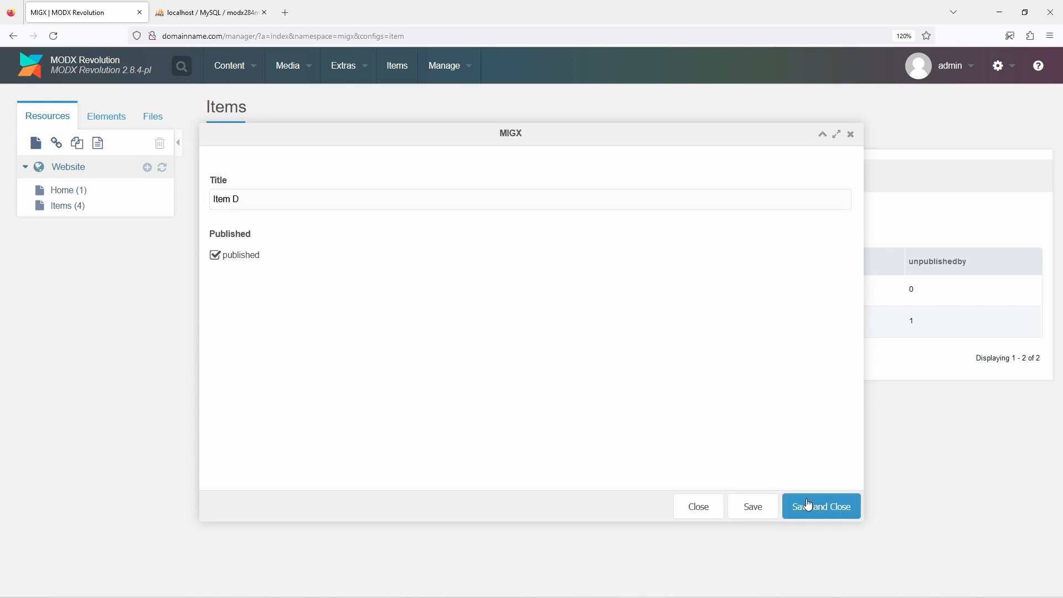
pyautogui.click(806, 499)
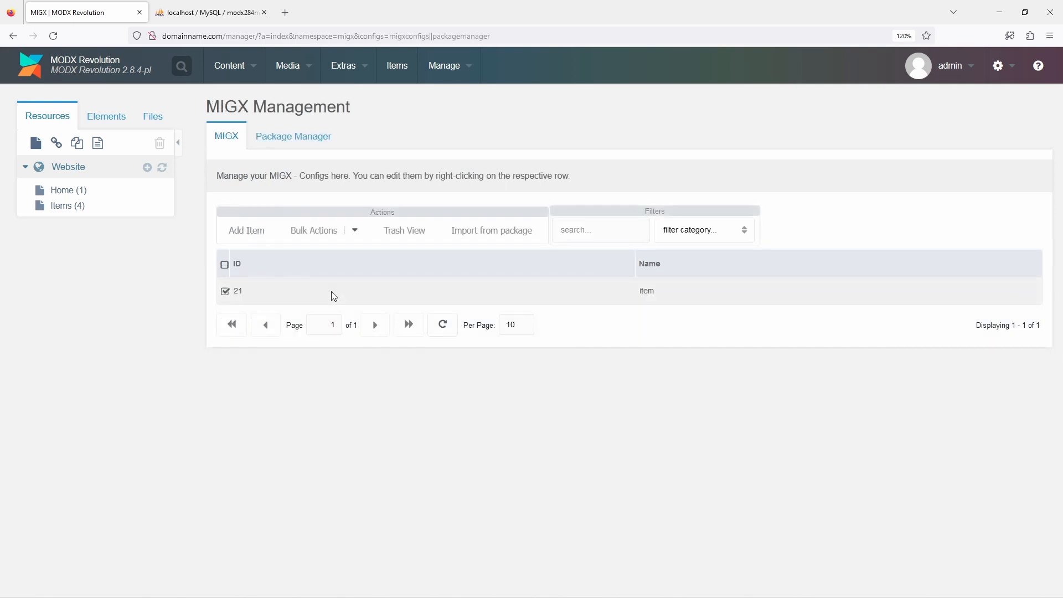
# Enable the bulk action button in the item configuration, save it, and open the Items page
pyautogui.rightClick(331, 291)
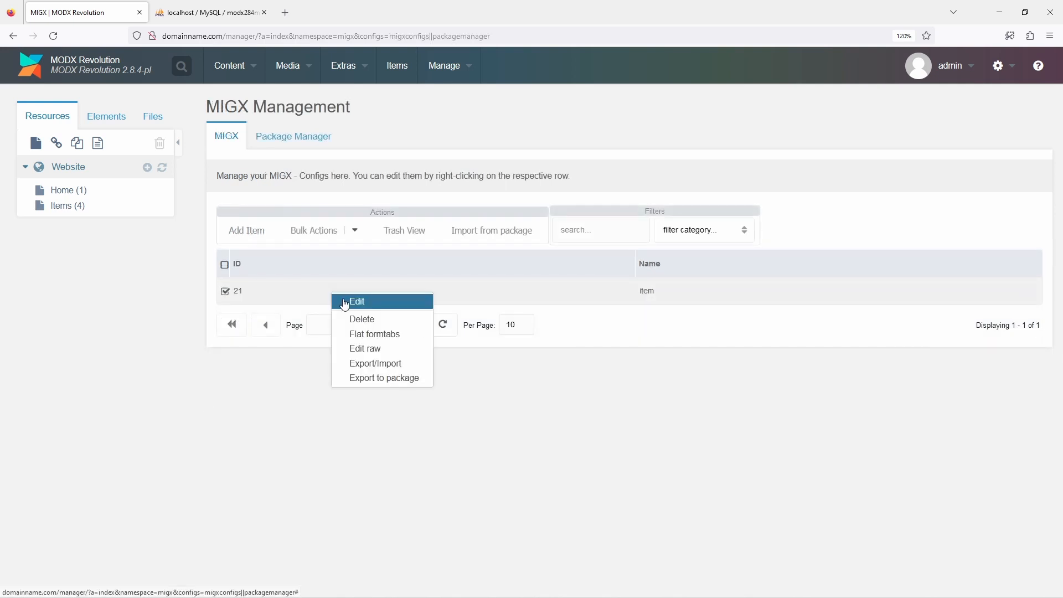
pyautogui.click(345, 303)
pyautogui.click(423, 157)
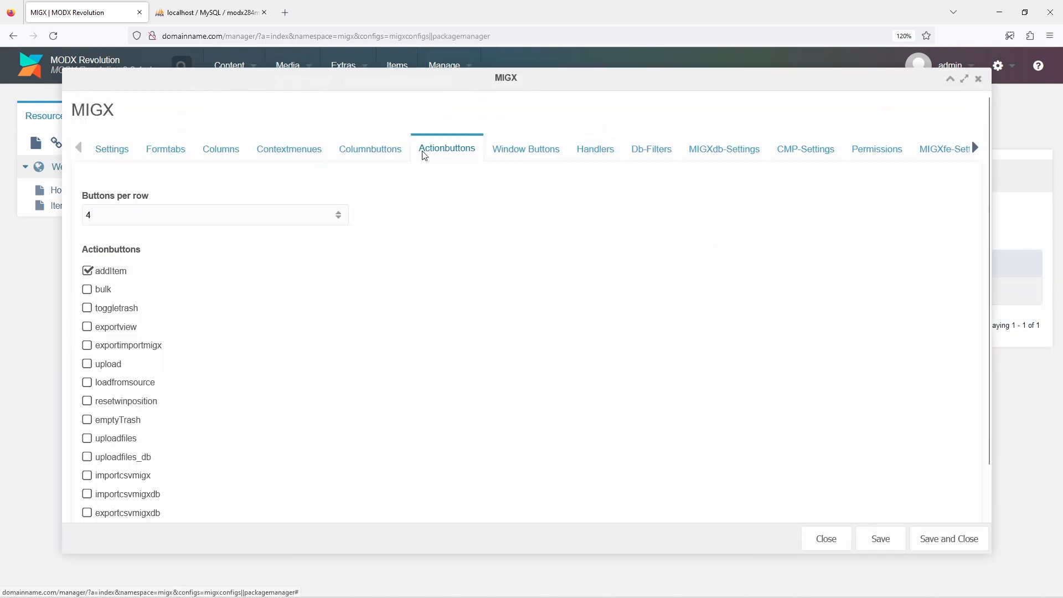
pyautogui.click(87, 289)
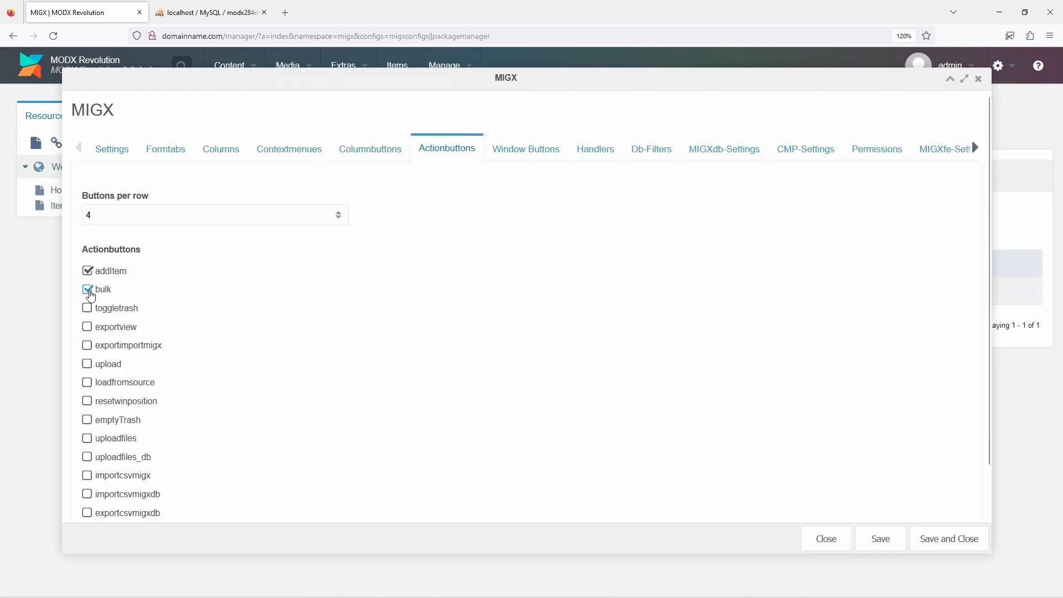
pyautogui.click(922, 537)
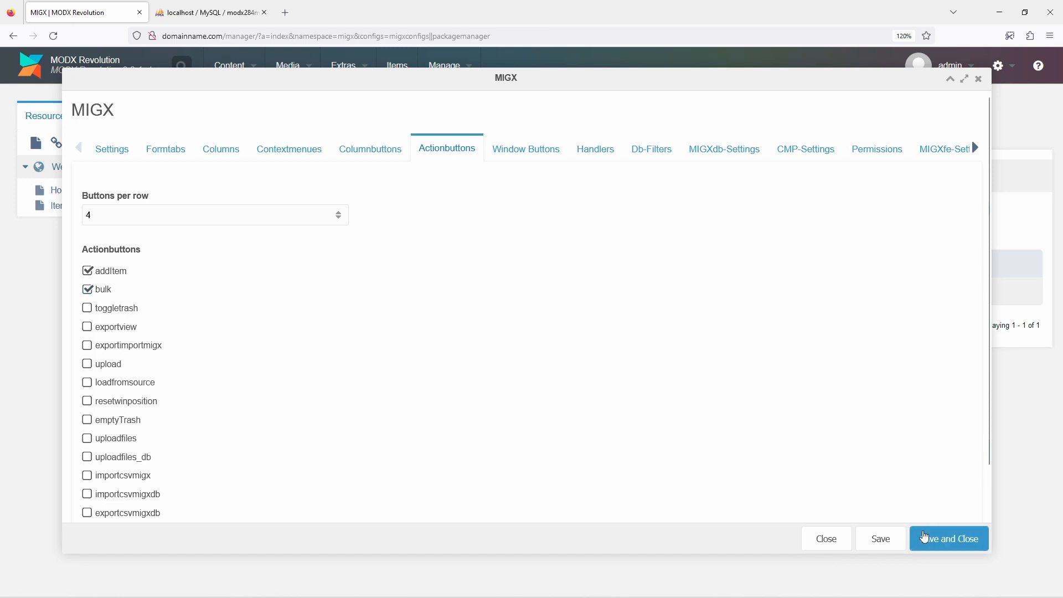
pyautogui.click(391, 68)
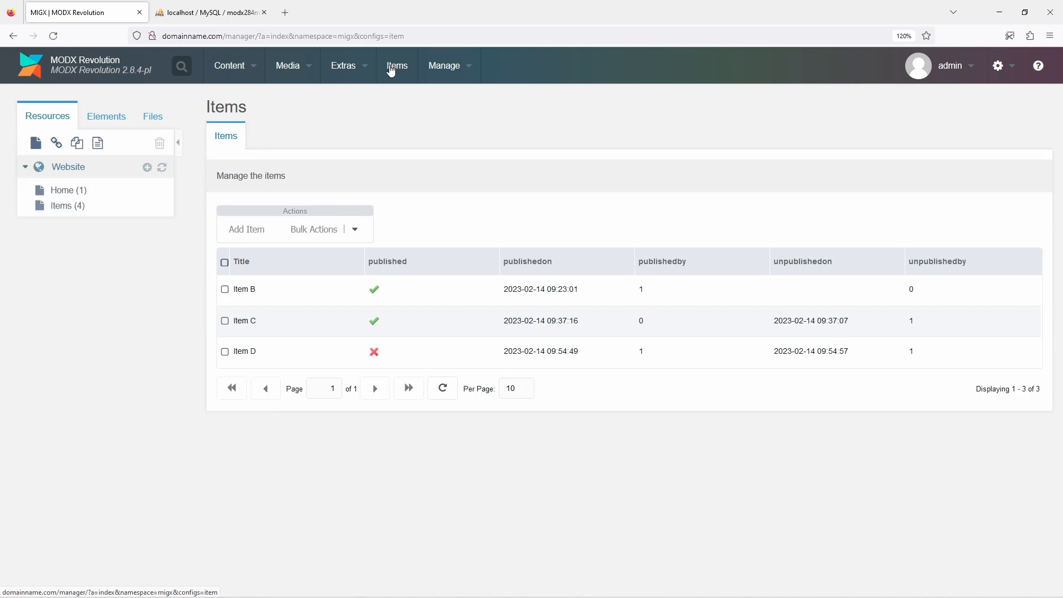
# Unpublish Item B and Item C together with the bulk actions in the Items grid
pyautogui.click(357, 231)
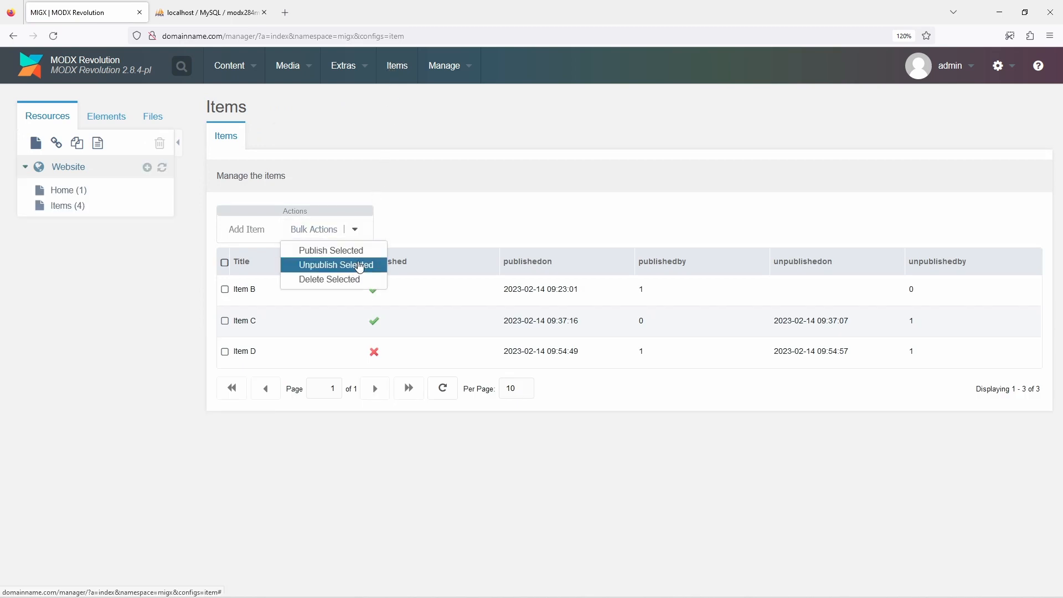
pyautogui.click(446, 221)
pyautogui.click(225, 289)
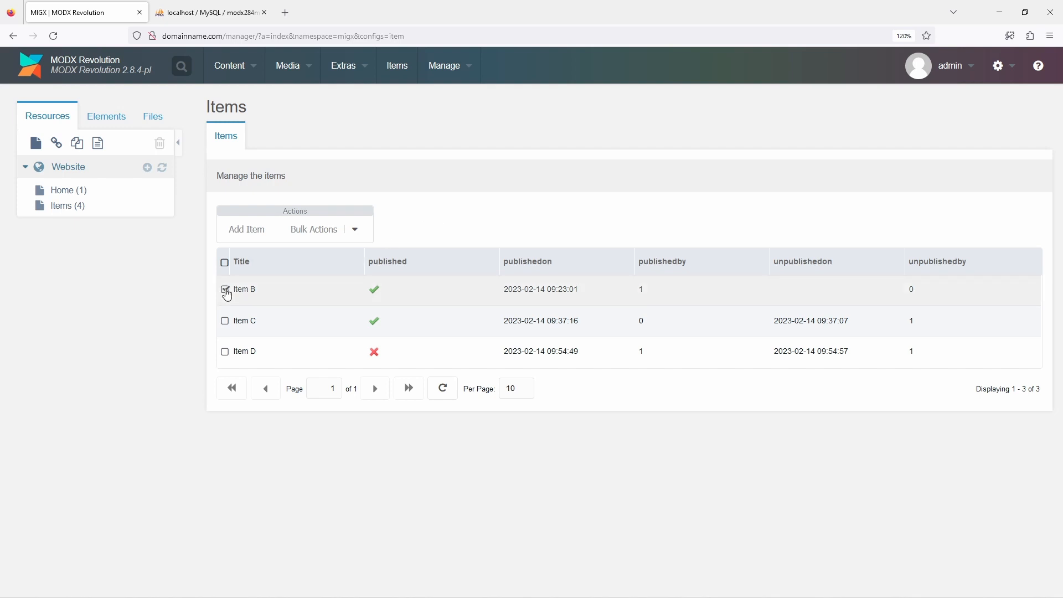
pyautogui.click(225, 321)
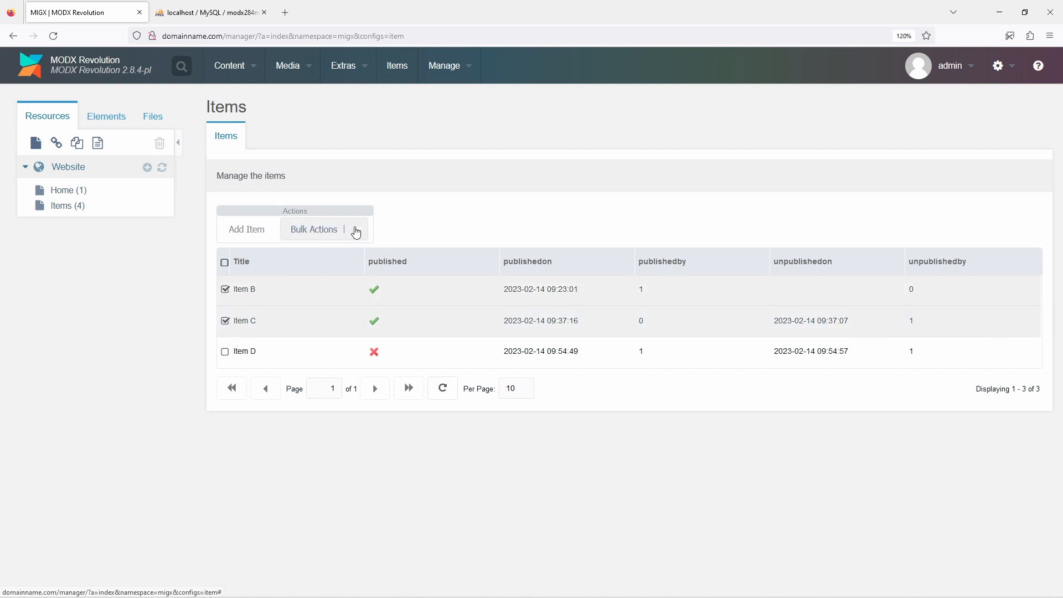
pyautogui.click(355, 229)
pyautogui.click(356, 265)
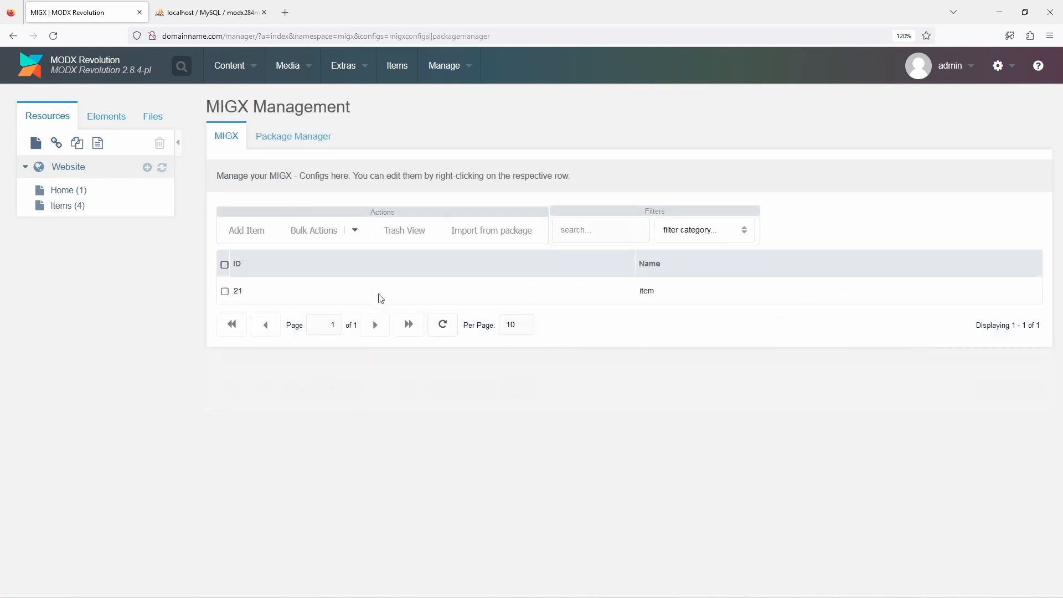
# Remove the publishedon, publishedby, unpublishedon and unpublishedby columns from the item configuration
pyautogui.rightClick(381, 296)
pyautogui.click(395, 302)
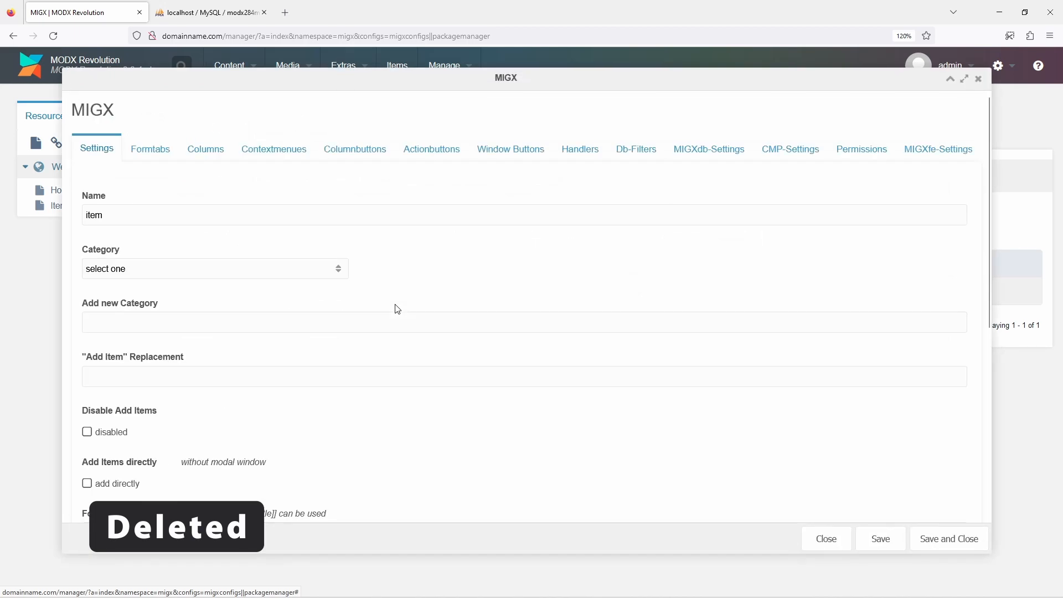
pyautogui.click(213, 148)
pyautogui.rightClick(314, 373)
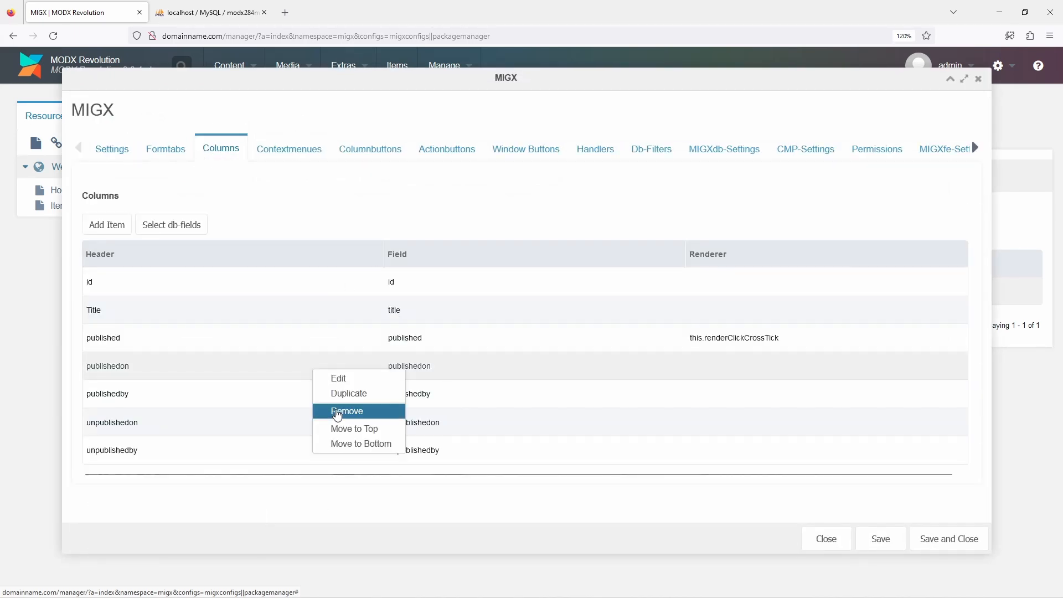
pyautogui.click(344, 408)
pyautogui.click(505, 354)
pyautogui.rightClick(343, 365)
pyautogui.click(366, 406)
pyautogui.click(506, 354)
pyautogui.rightClick(347, 366)
pyautogui.click(367, 406)
pyautogui.click(505, 354)
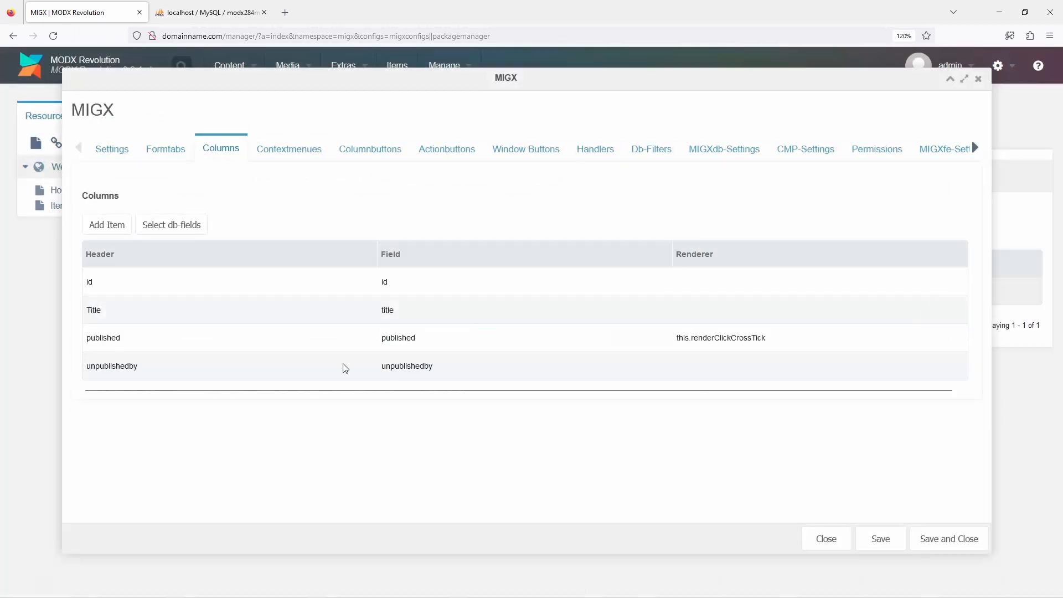
pyautogui.rightClick(342, 366)
pyautogui.click(366, 407)
pyautogui.click(502, 354)
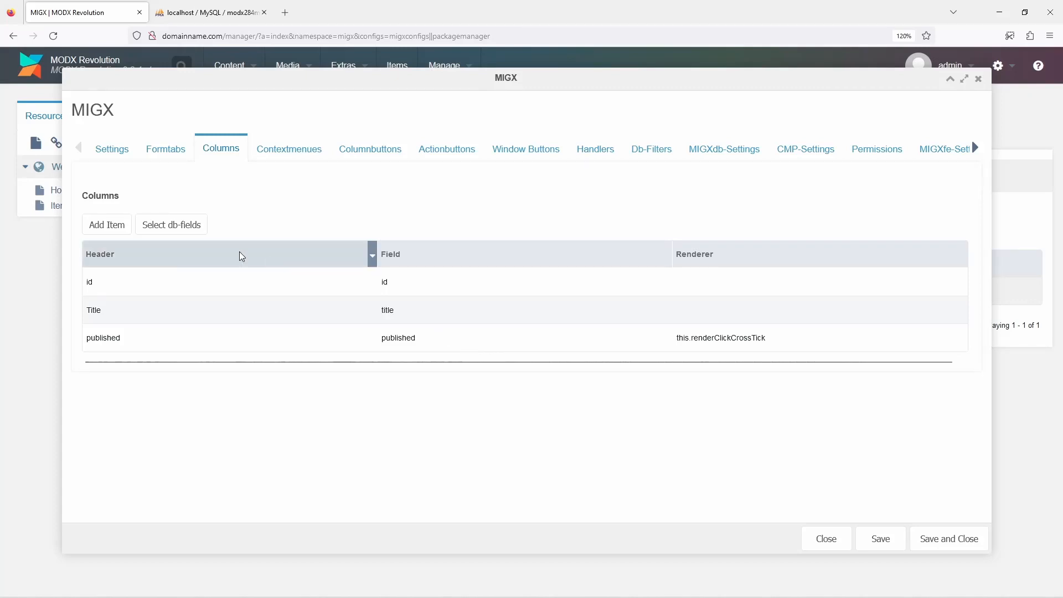
# Add a column with header and field deleted, using the this.renderCrossTick renderer, and save it
pyautogui.click(107, 225)
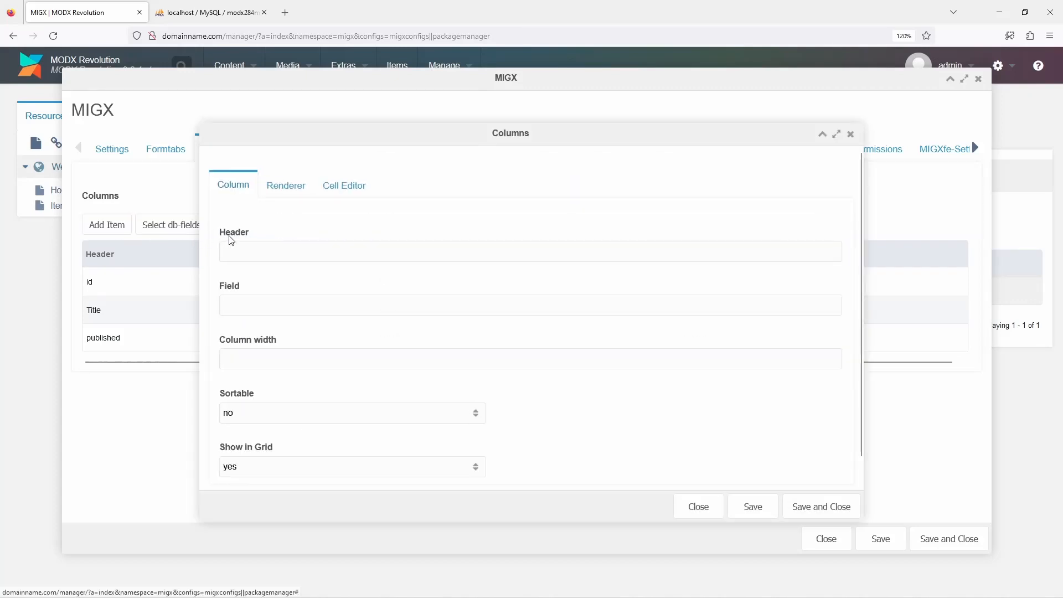
pyautogui.click(240, 244)
pyautogui.write('deleted')
pyautogui.press('Tab')
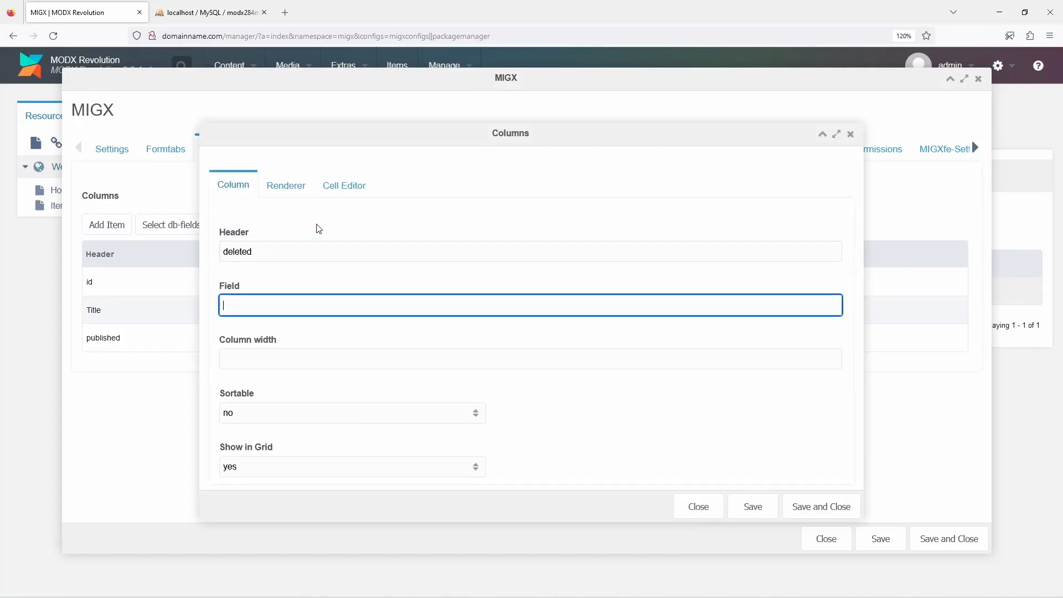
pyautogui.write('deleted')
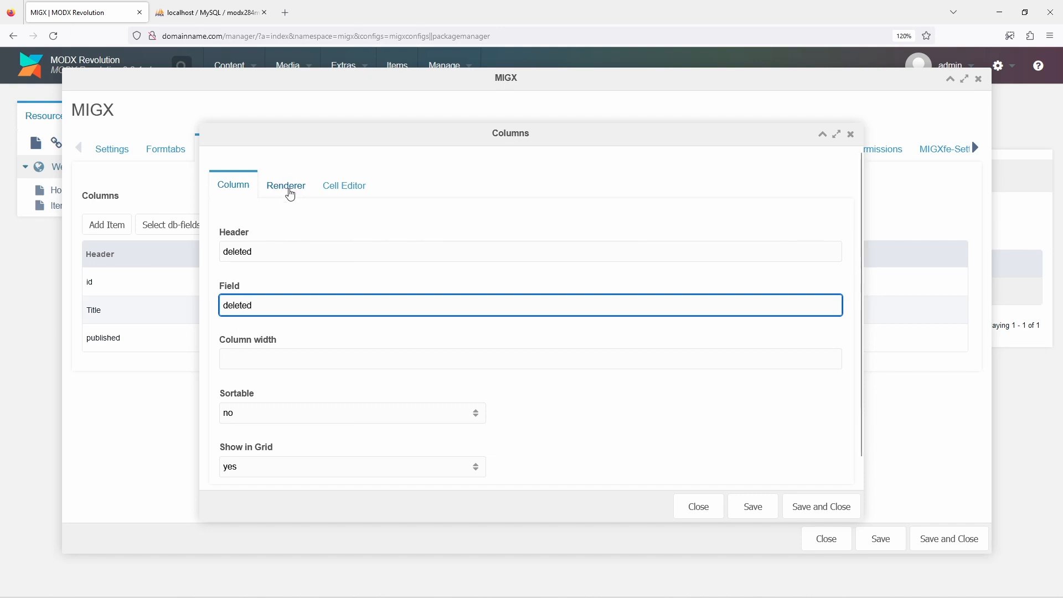
pyautogui.click(285, 185)
pyautogui.click(337, 307)
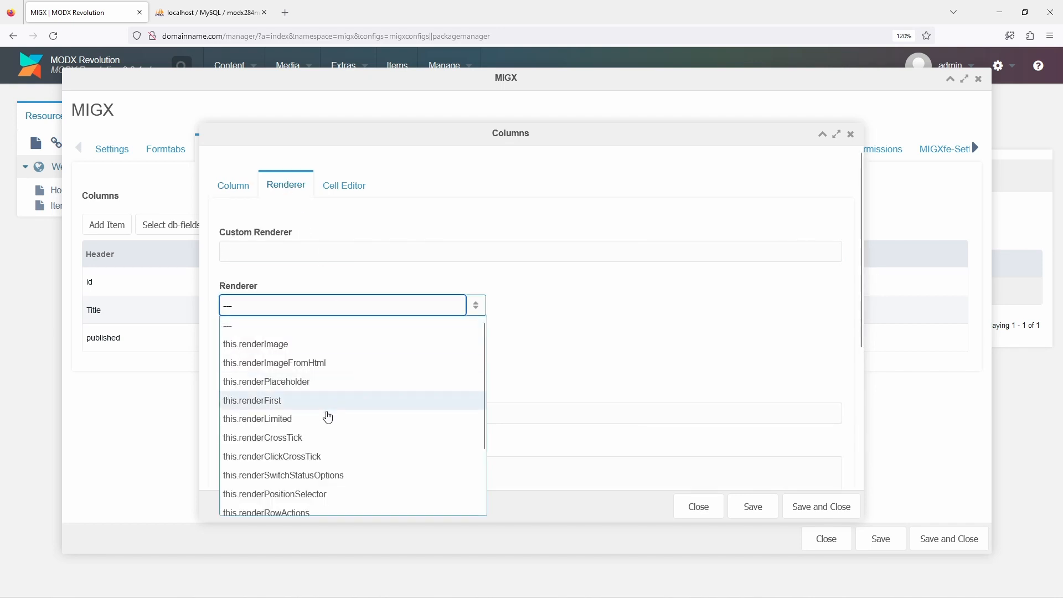
pyautogui.click(323, 437)
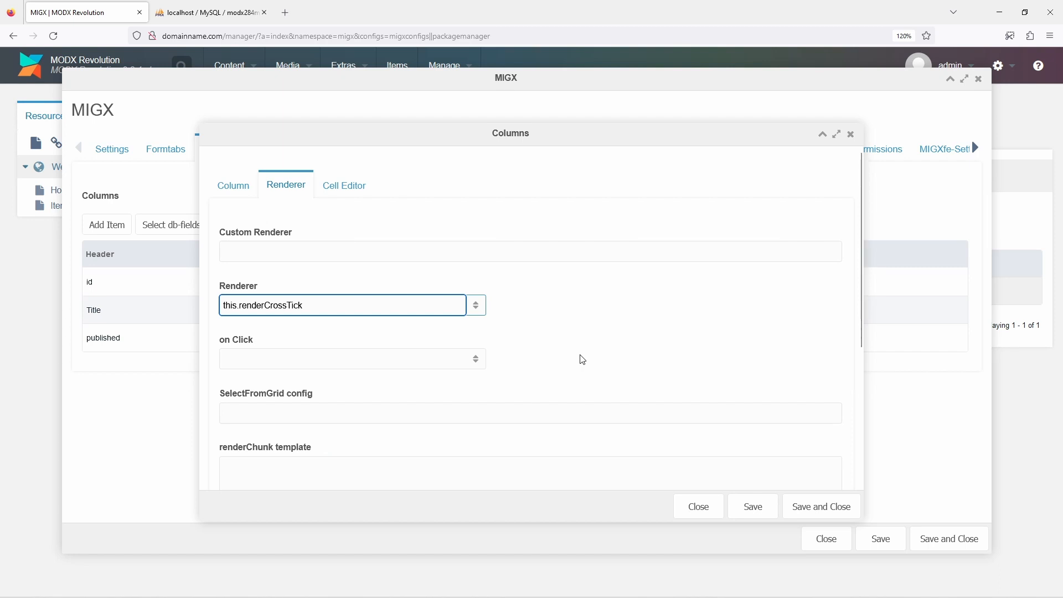
pyautogui.click(793, 506)
# Add a column with header and field deletedon, and save it
pyautogui.click(107, 223)
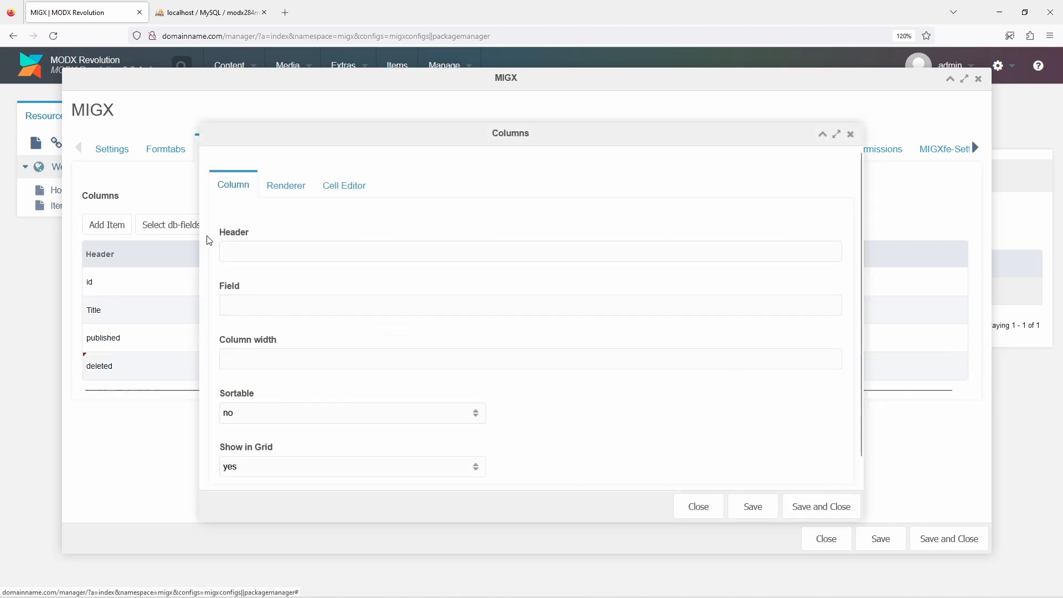
pyautogui.write('deletedon')
pyautogui.press('Tab')
pyautogui.write('delete')
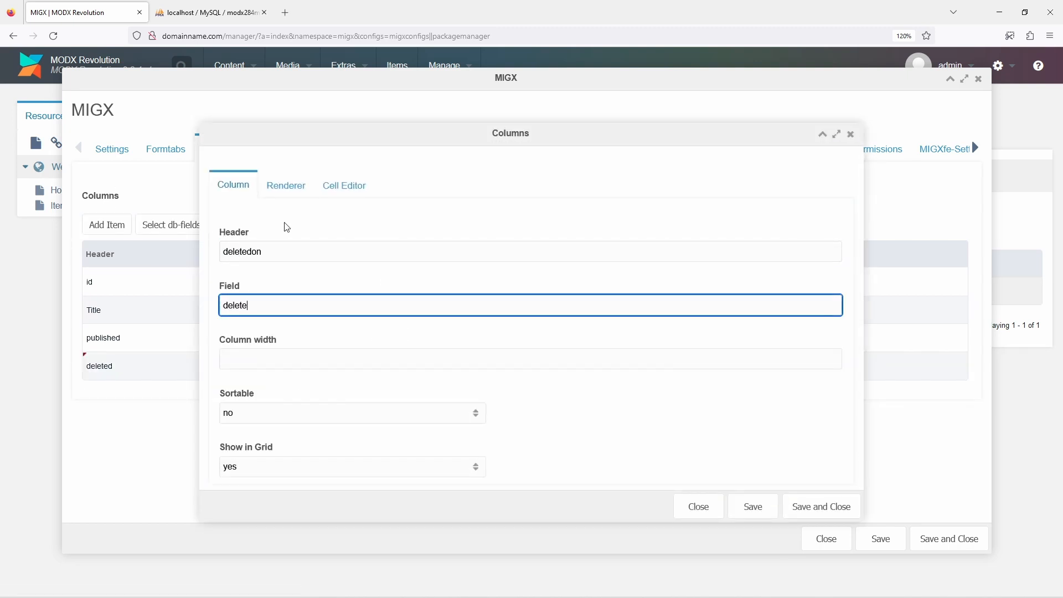
pyautogui.write('don')
pyautogui.click(853, 507)
# Add a column with header and field deletedby, and save it
pyautogui.click(106, 224)
pyautogui.write('delete')
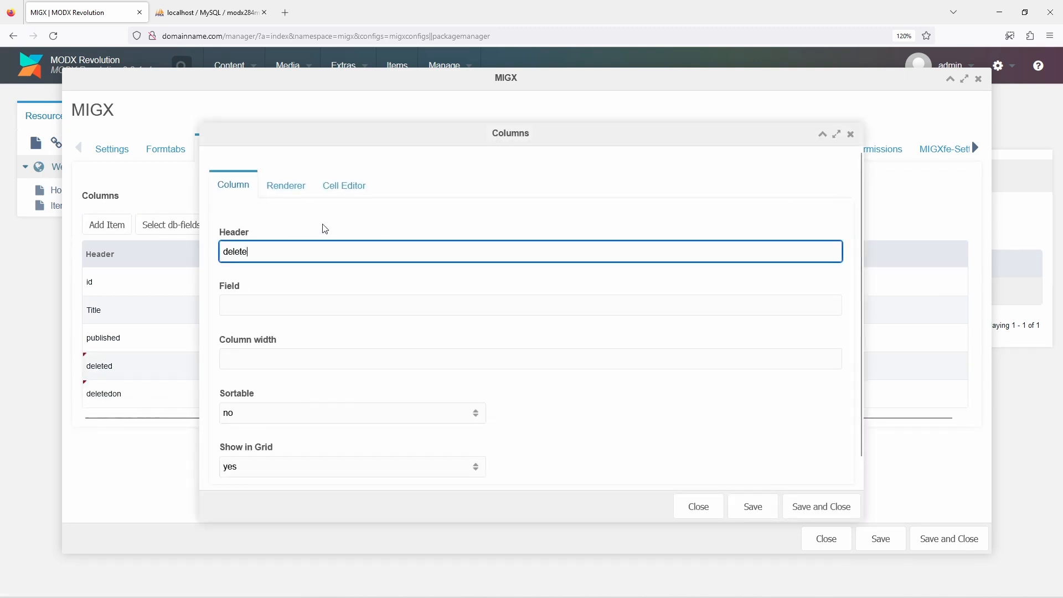
pyautogui.write('dby')
pyautogui.press('Tab')
pyautogui.write('deletedby')
pyautogui.press('Return')
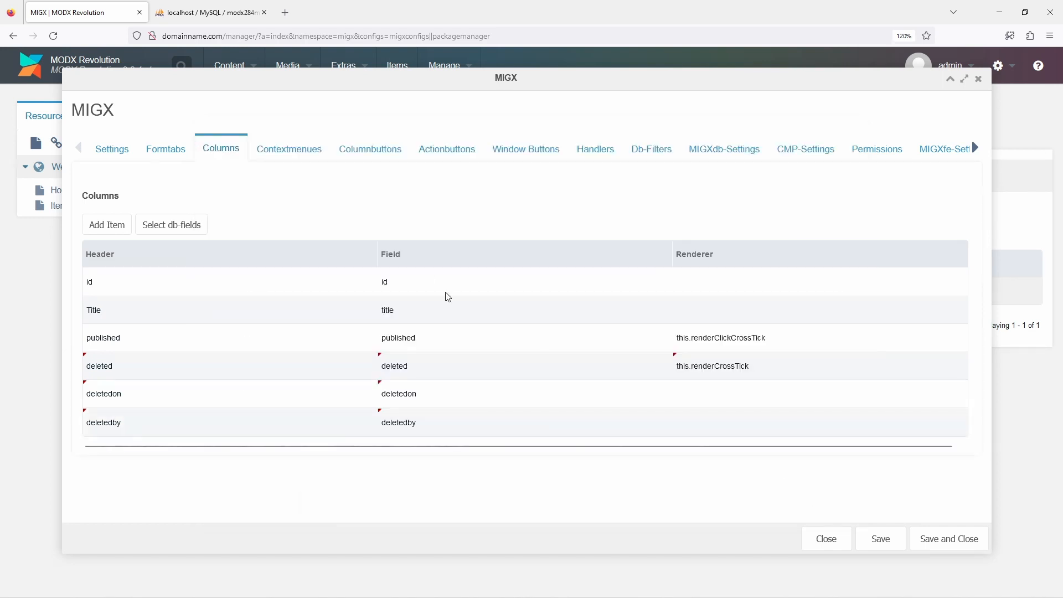
# Add a field named deleted to the existing formtab, with caption Deleted and input TV type checkbox
pyautogui.click(161, 157)
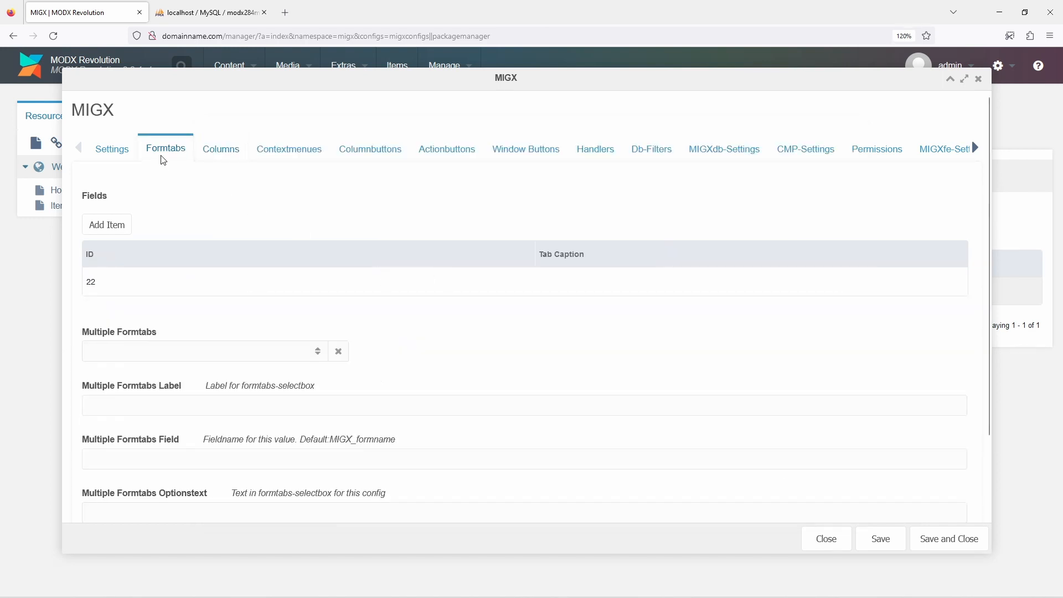
pyautogui.rightClick(136, 288)
pyautogui.click(149, 294)
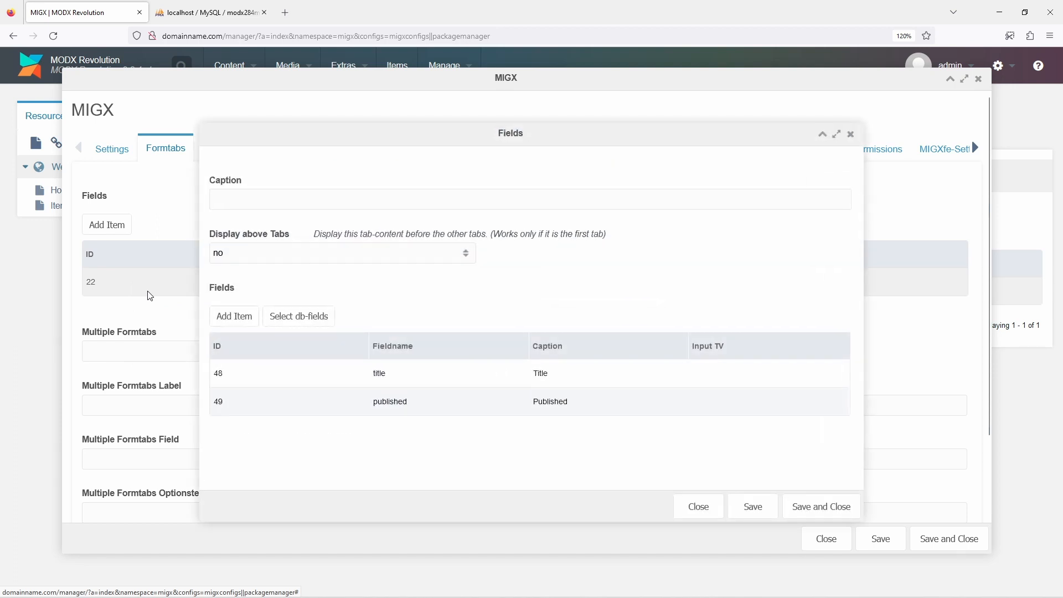
pyautogui.click(229, 318)
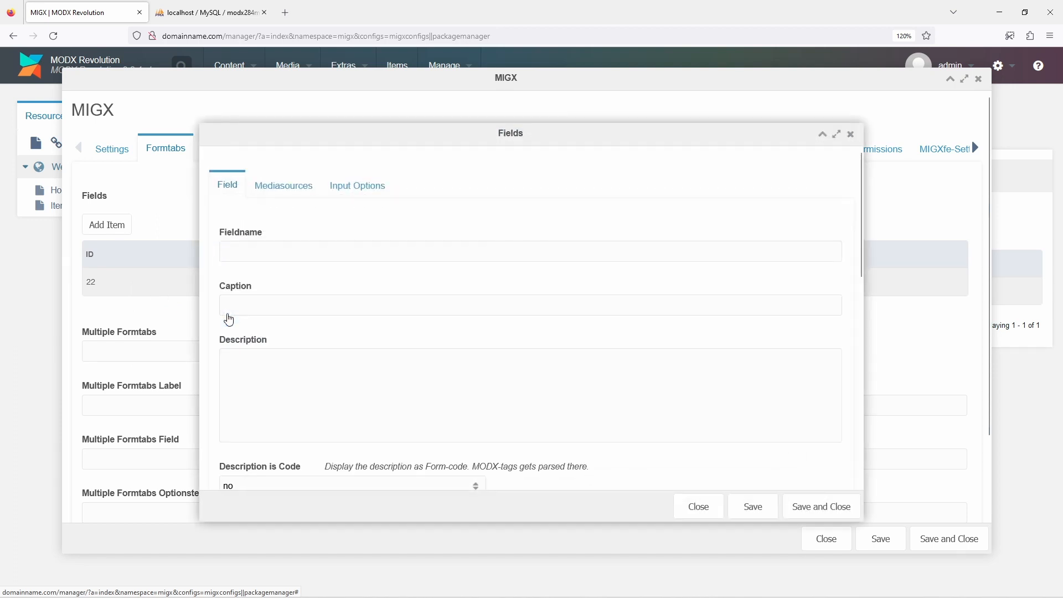
pyautogui.click(240, 252)
pyautogui.write('deleted')
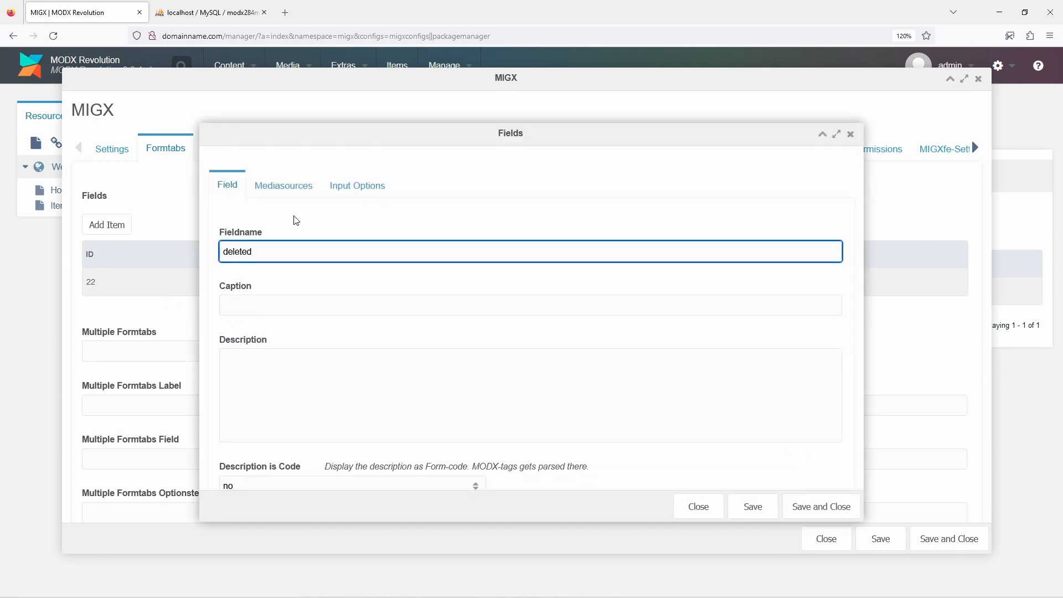
pyautogui.press('Tab')
pyautogui.write('Deleted')
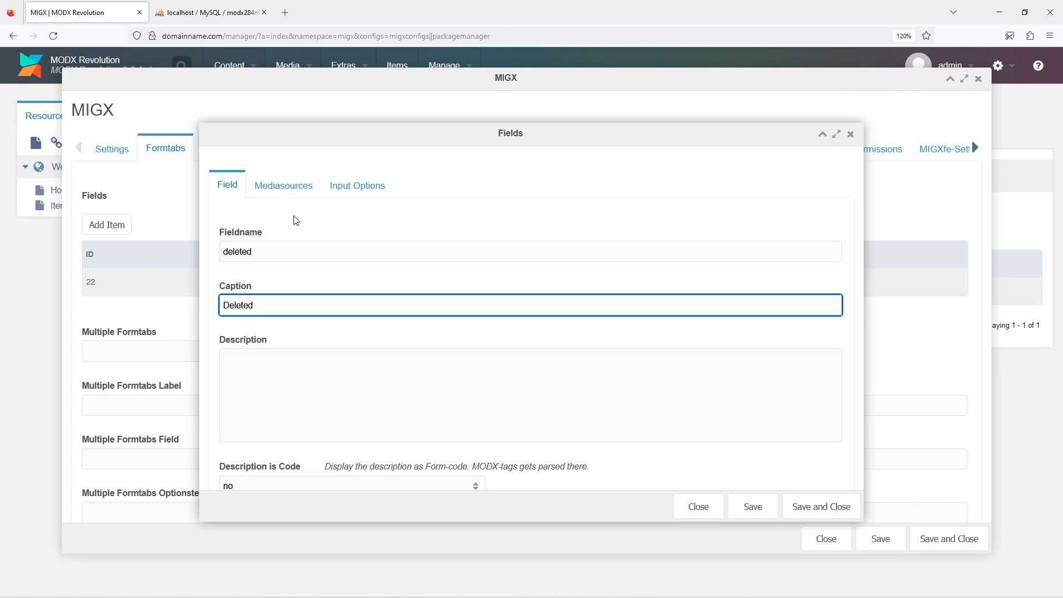
pyautogui.scroll(-6, 295, 219)
pyautogui.click(292, 202)
pyautogui.write('che')
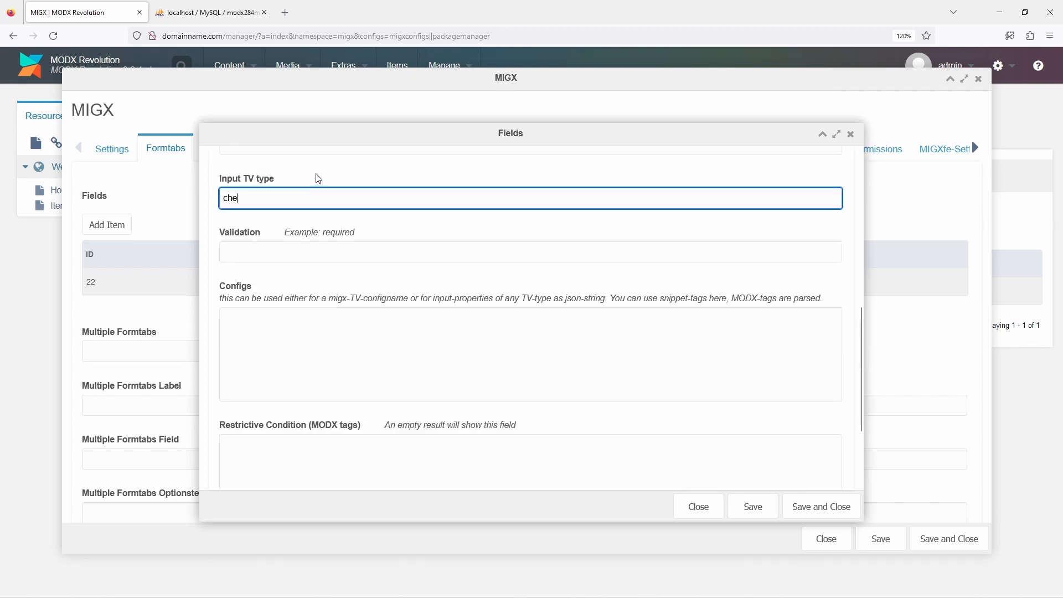
pyautogui.write('ckbox')
# Set the deleted field's input option values to deleted==1, and save the field and the formtab
pyautogui.scroll(6, 319, 178)
pyautogui.click(344, 187)
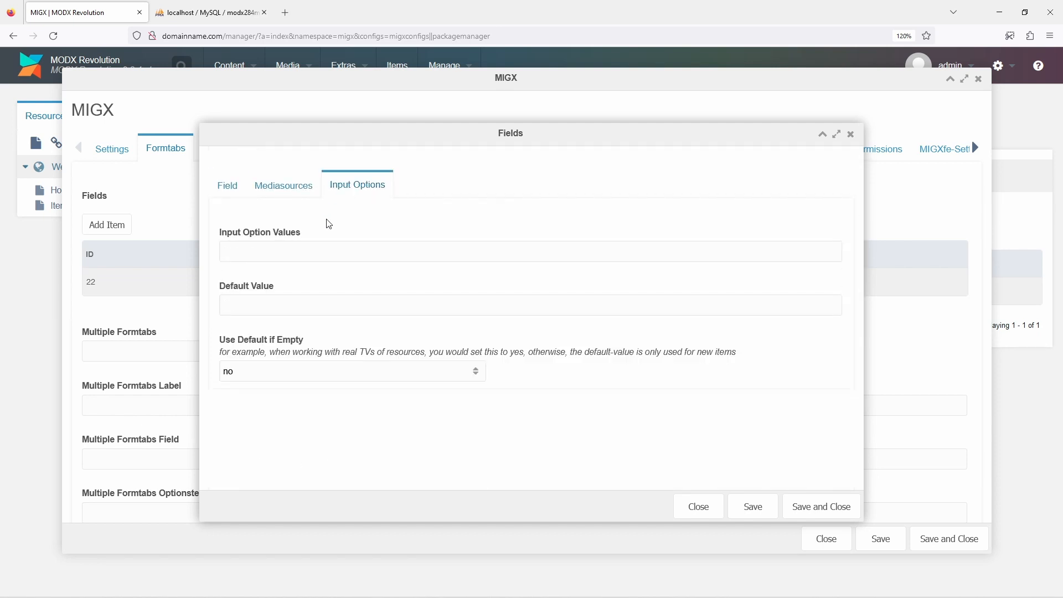
pyautogui.click(316, 247)
pyautogui.write('deleted==1')
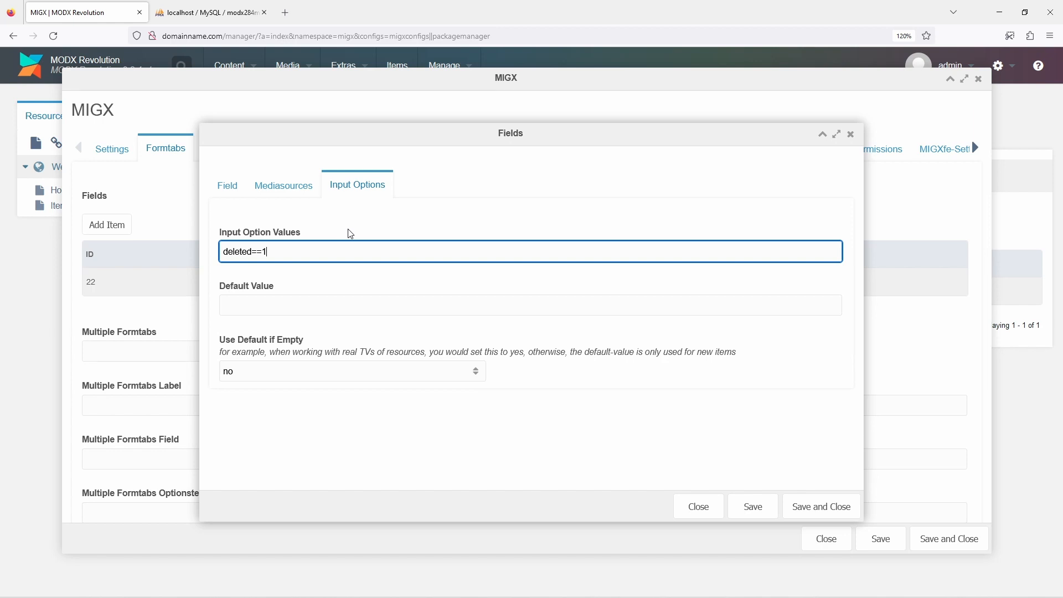
pyautogui.click(821, 506)
pyautogui.click(818, 506)
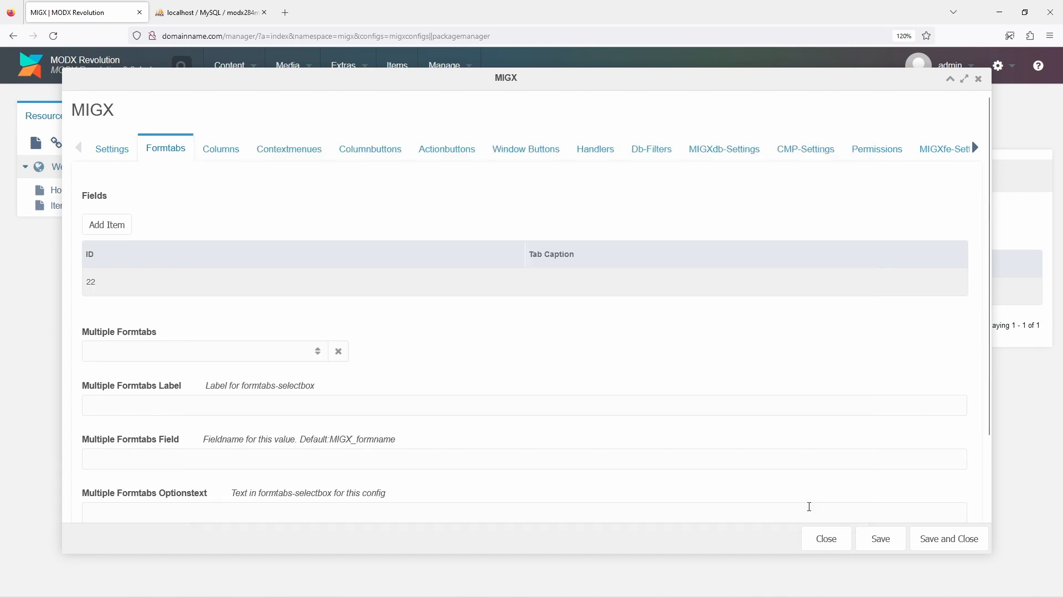
# Enable the recall_remove_delete context menu option in the item configuration, and save and close it
pyautogui.click(289, 158)
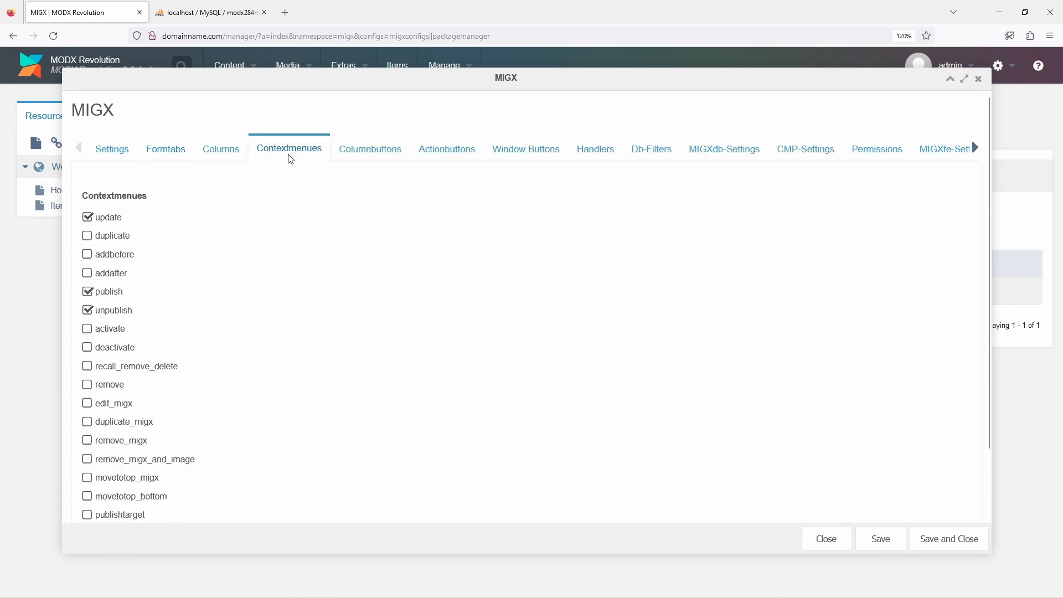
pyautogui.click(139, 368)
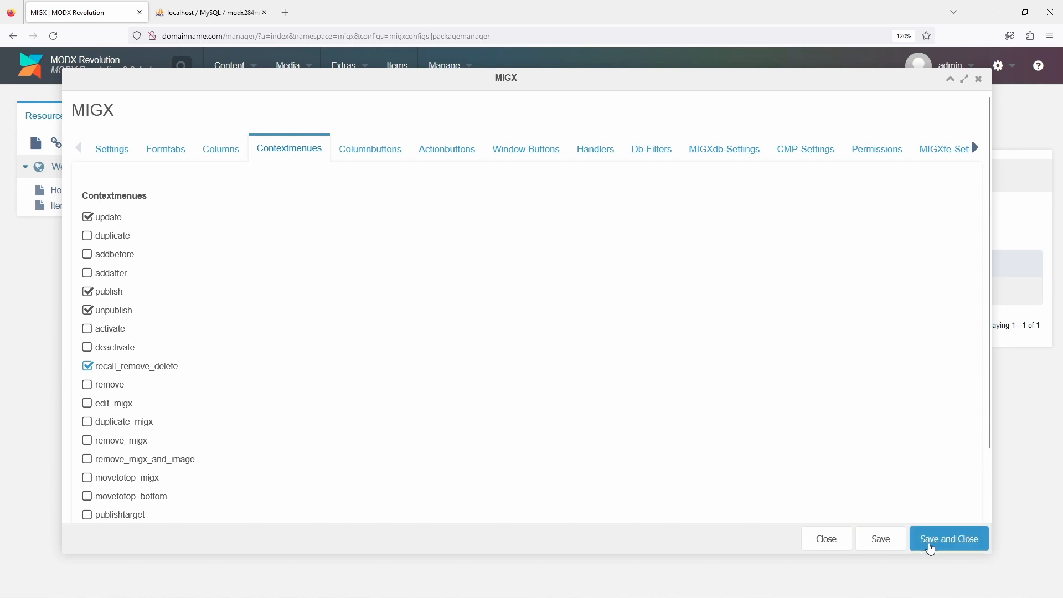
pyautogui.click(929, 548)
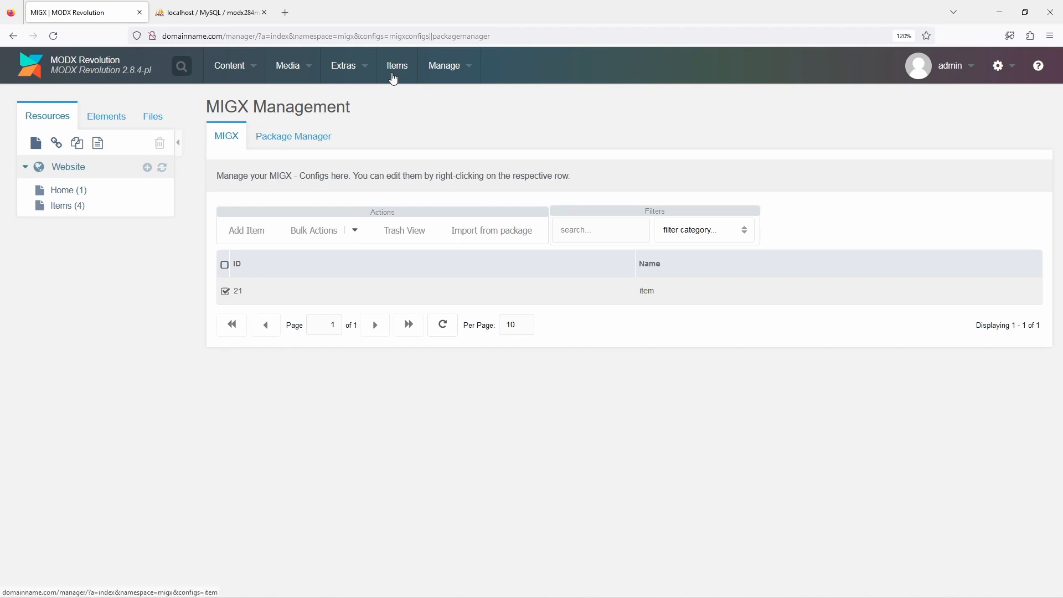
# Open the Items manager page, mark Item B as deleted, and recall it
pyautogui.click(394, 78)
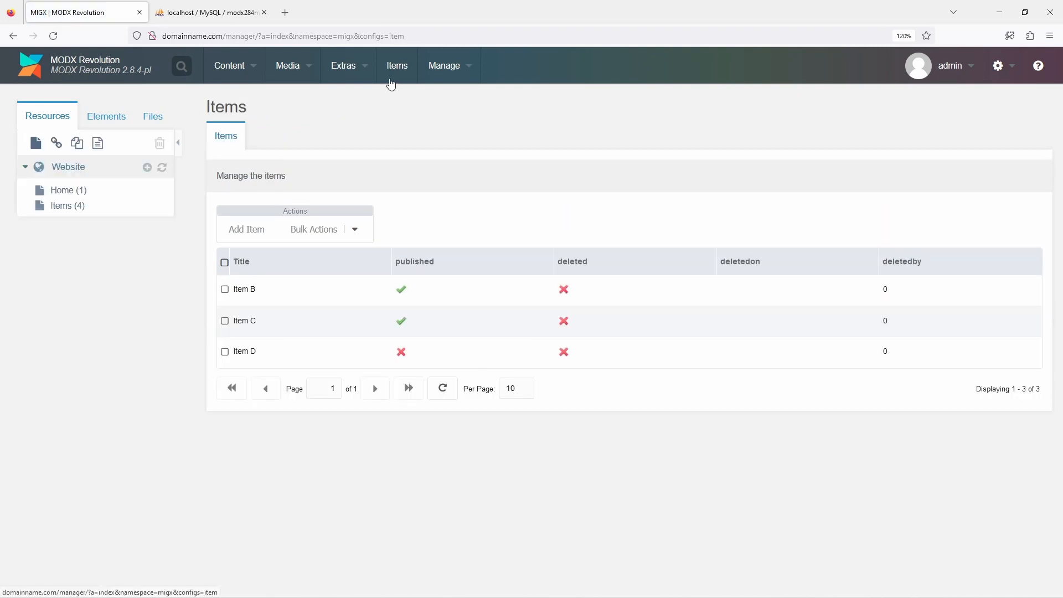
pyautogui.rightClick(294, 302)
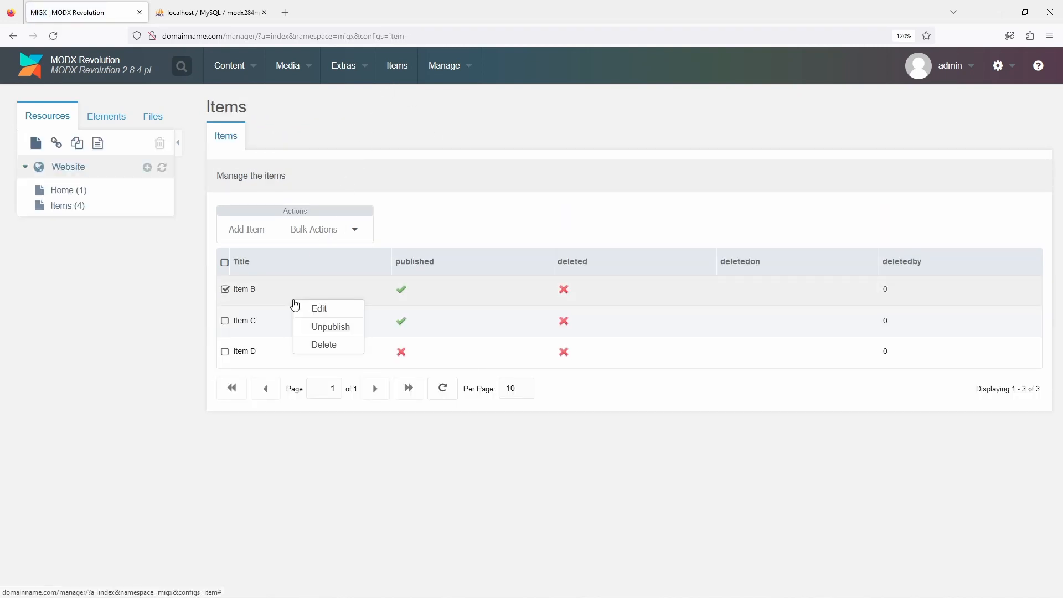
pyautogui.click(305, 346)
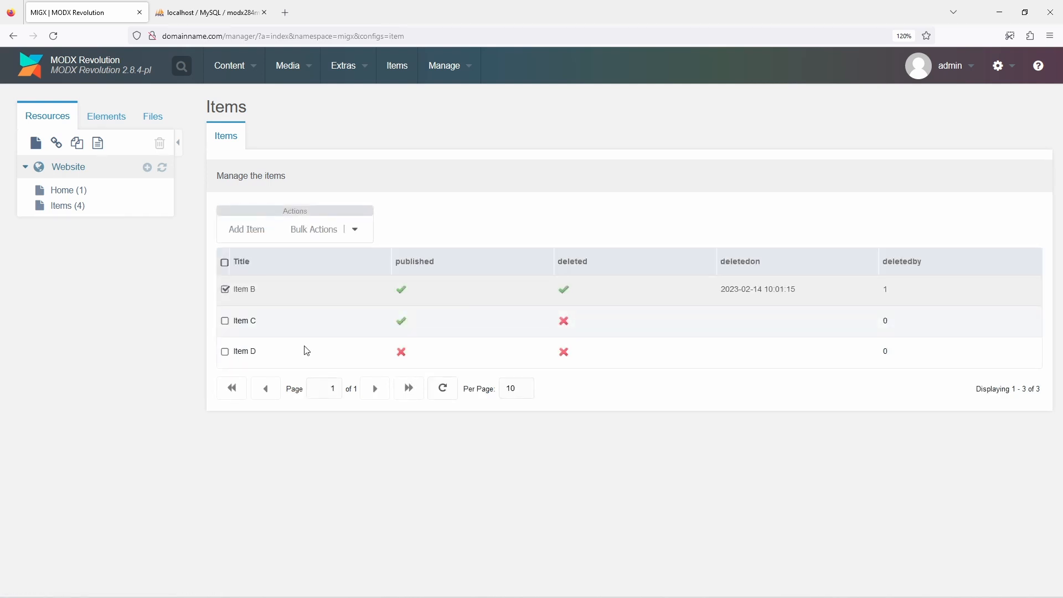
pyautogui.rightClick(297, 294)
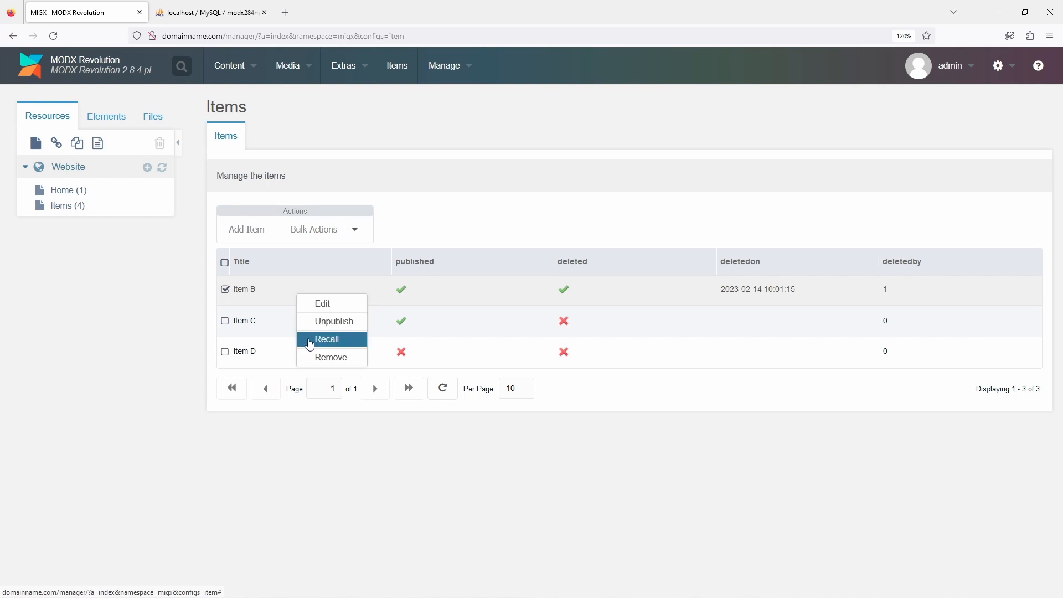
pyautogui.click(310, 341)
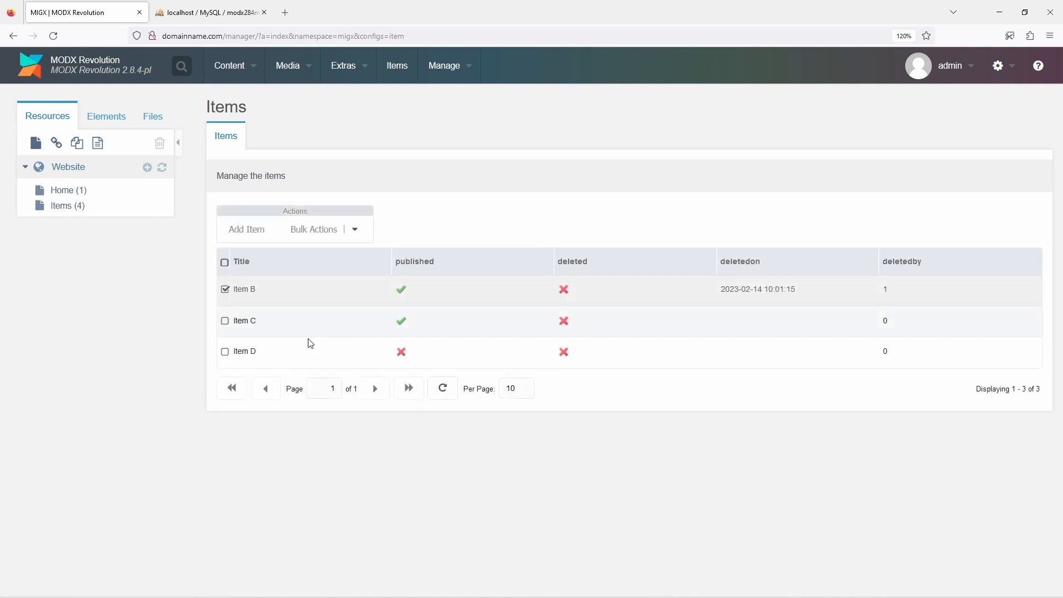
# Select Item C along with Item B and mark both as deleted with a bulk action
pyautogui.click(226, 322)
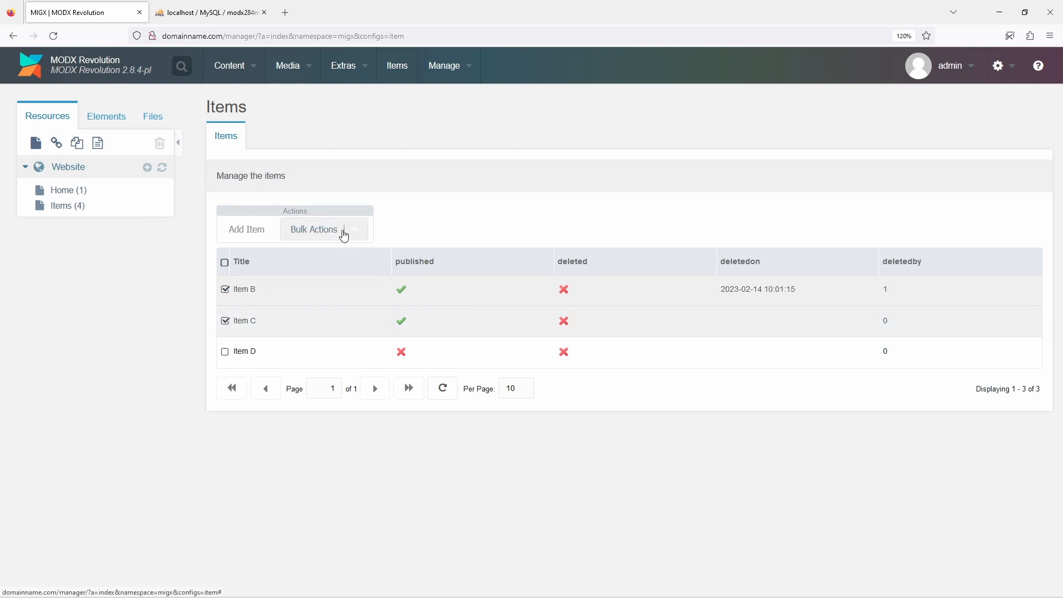
pyautogui.click(345, 230)
pyautogui.click(332, 280)
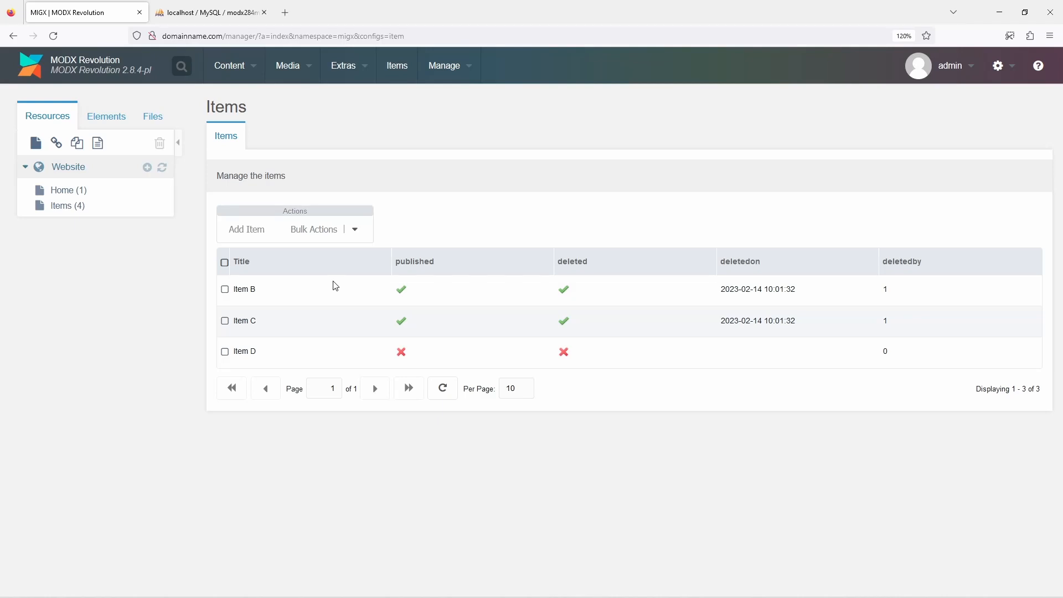
# Permanently remove Item B from the items grid and confirm the removal
pyautogui.rightClick(325, 292)
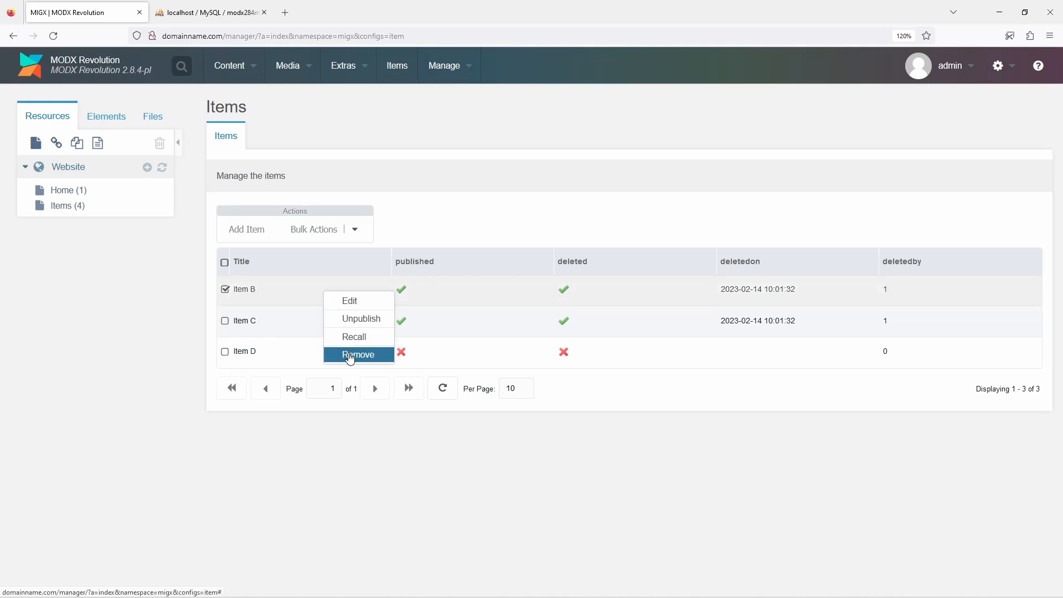
pyautogui.click(350, 355)
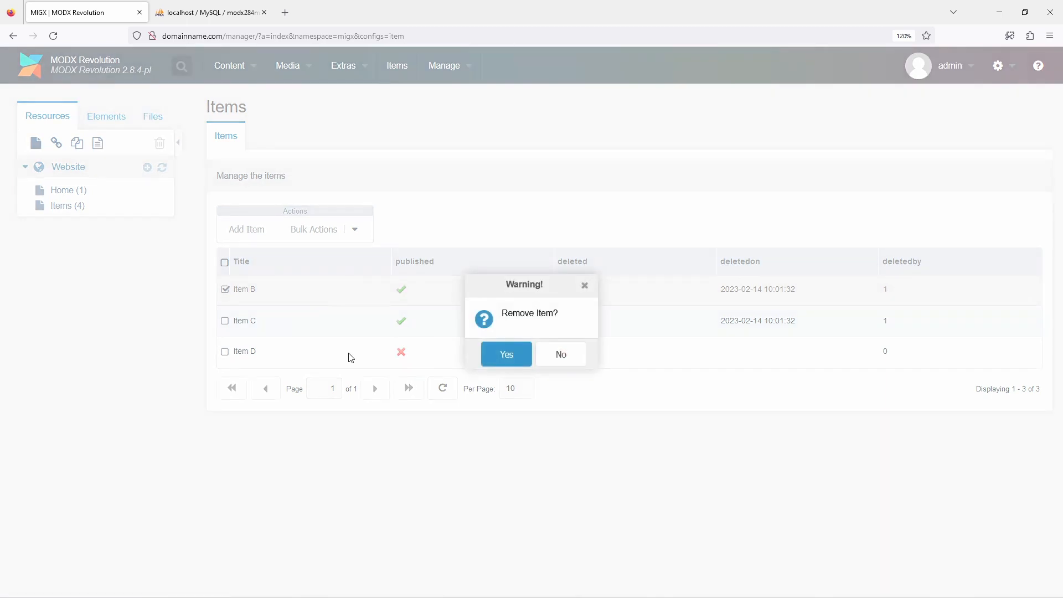
pyautogui.click(491, 356)
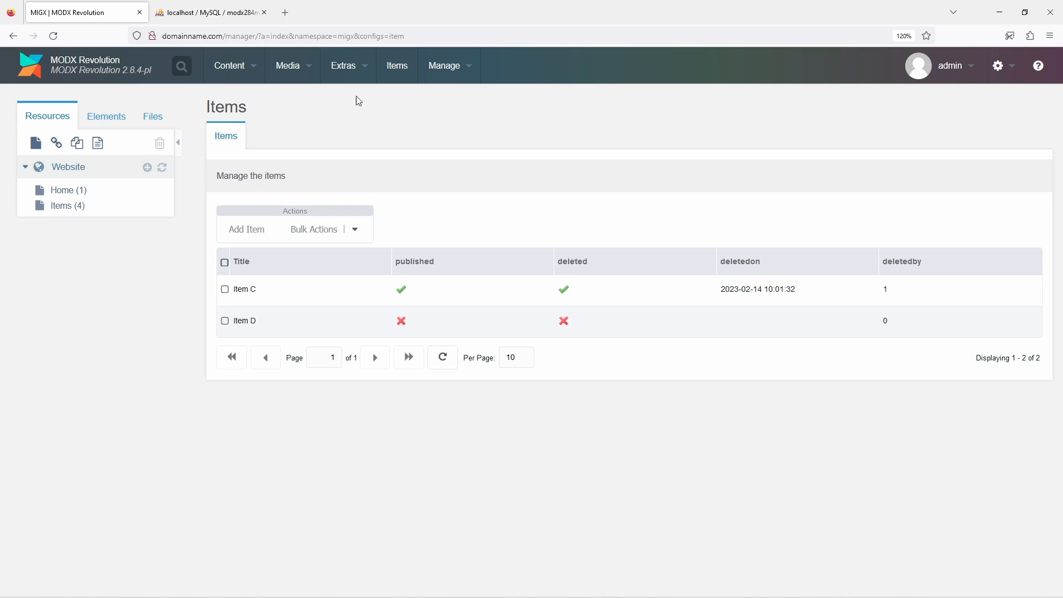
# Edit the MIGX item configuration to enable the toggletrash and emptyTrash action buttons, and save and close it
pyautogui.moveTo(356, 76)
pyautogui.click(356, 137)
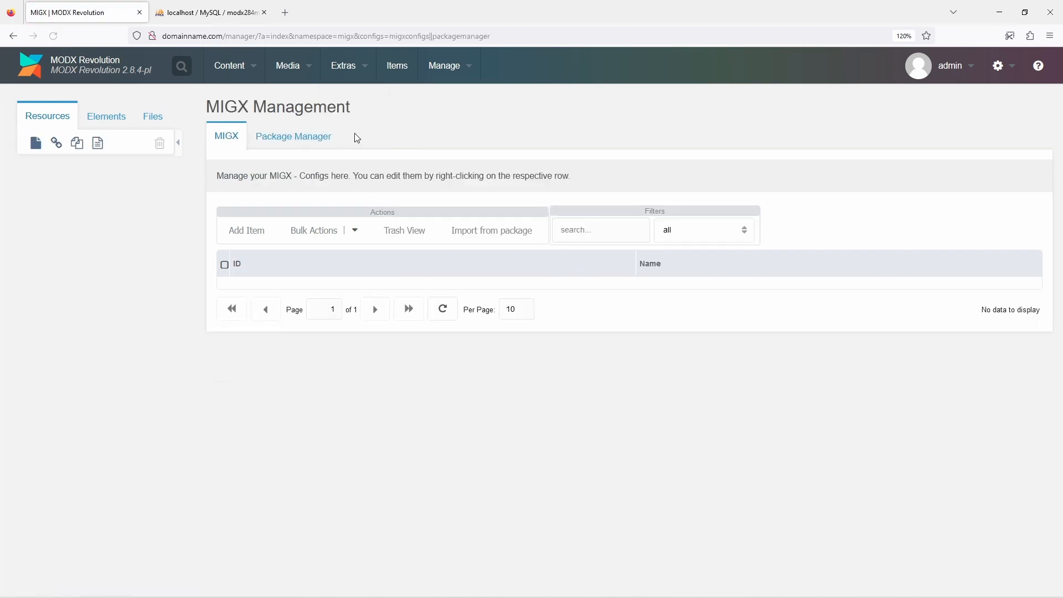
pyautogui.rightClick(397, 287)
pyautogui.click(416, 293)
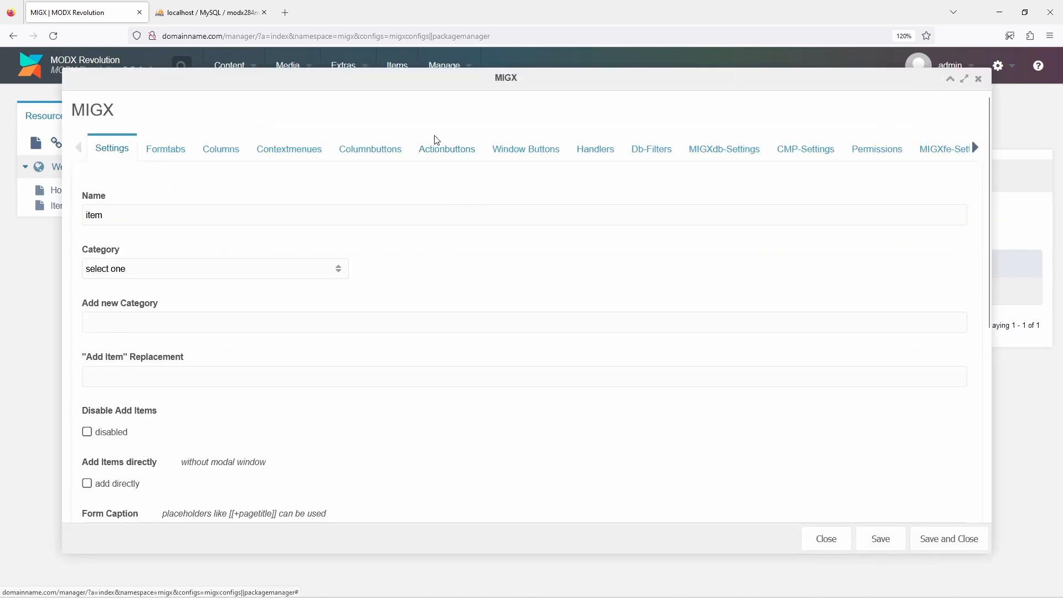
pyautogui.click(437, 148)
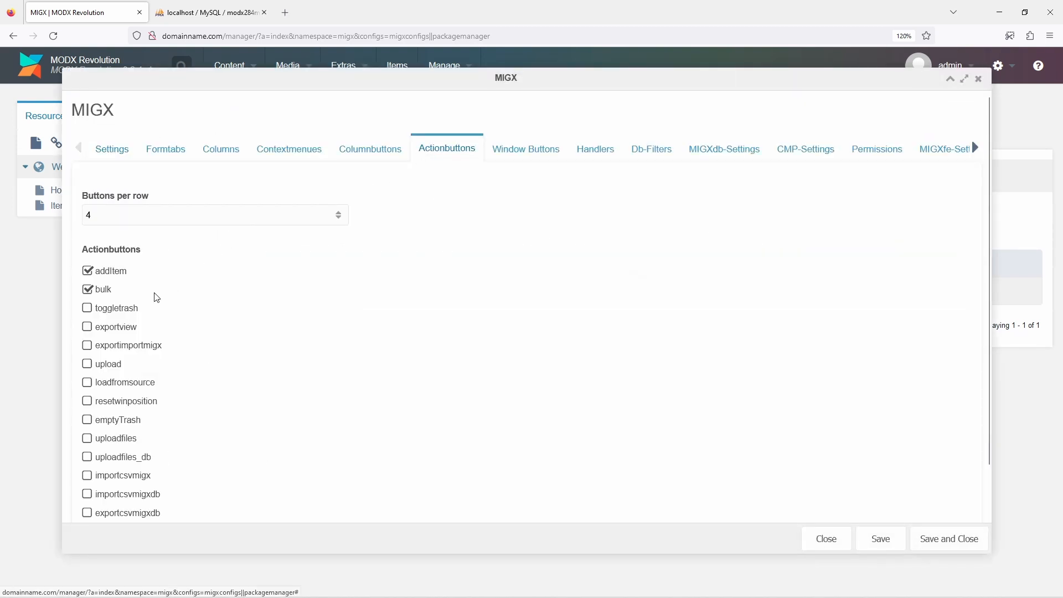
pyautogui.click(122, 309)
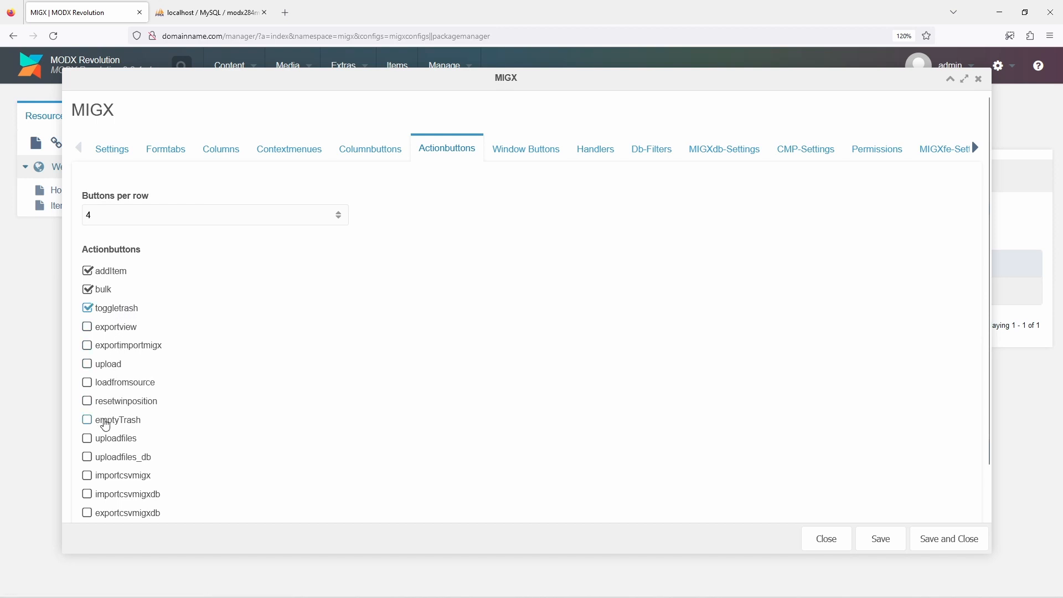
pyautogui.click(105, 425)
pyautogui.click(926, 540)
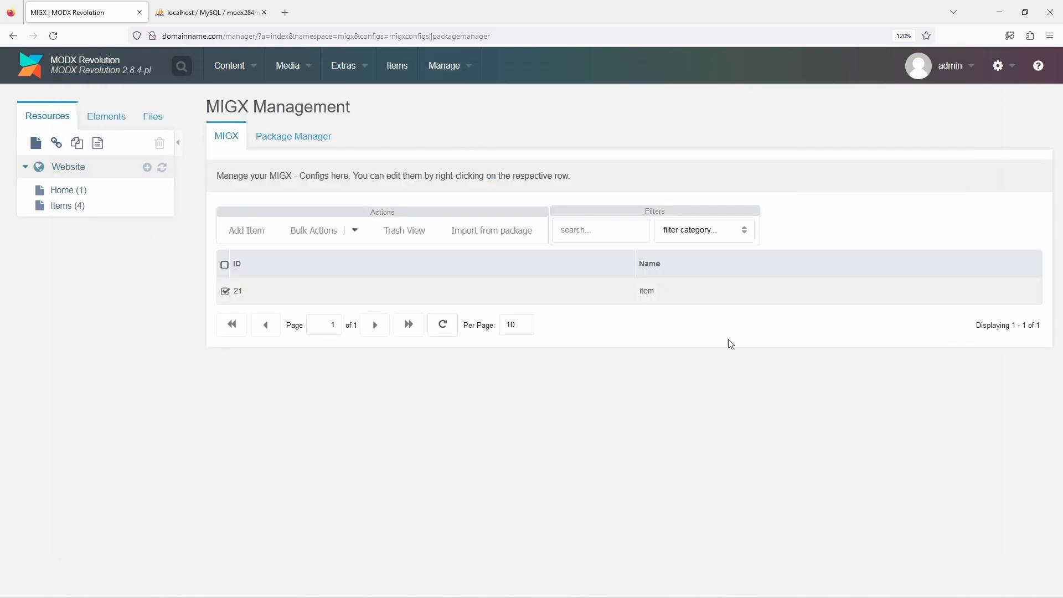
# Open the Items manager page, switch to the trash view to check the deleted items, and return to the normal view
pyautogui.click(396, 72)
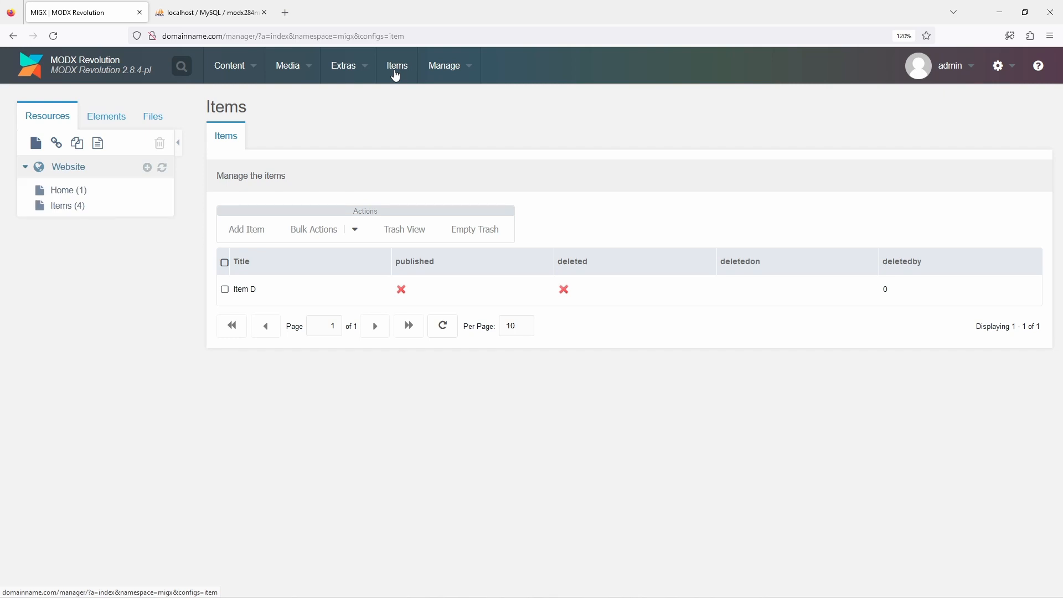
pyautogui.click(411, 230)
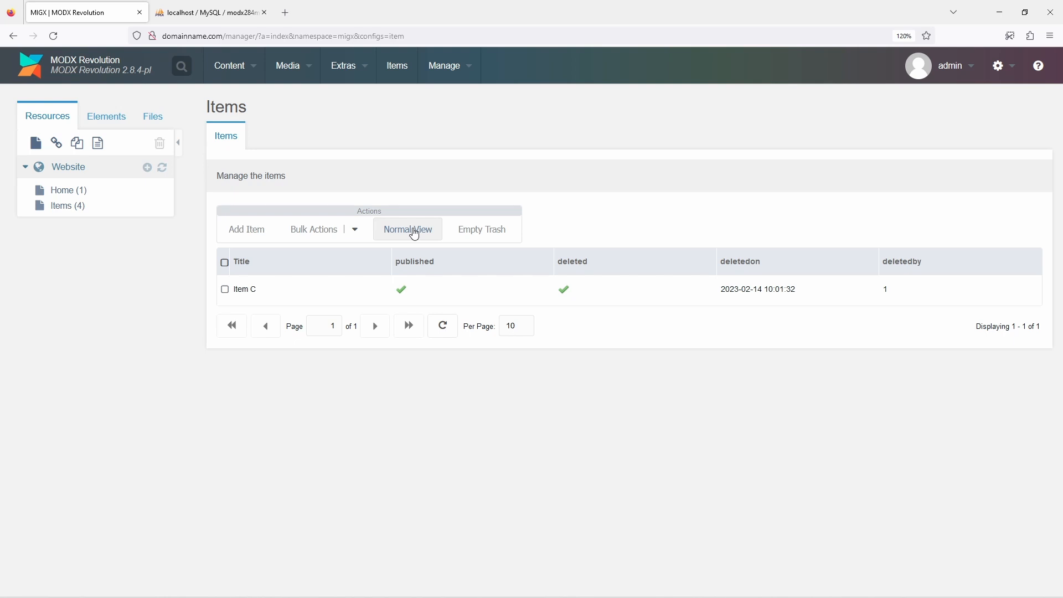
pyautogui.click(414, 232)
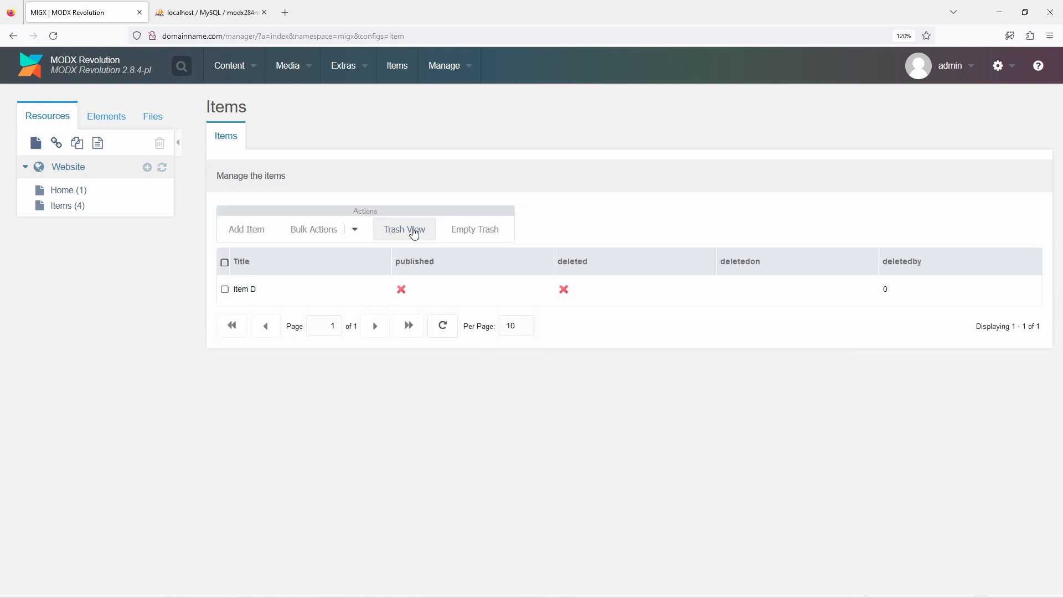
# Add a new item titled Item E and save it
pyautogui.click(250, 235)
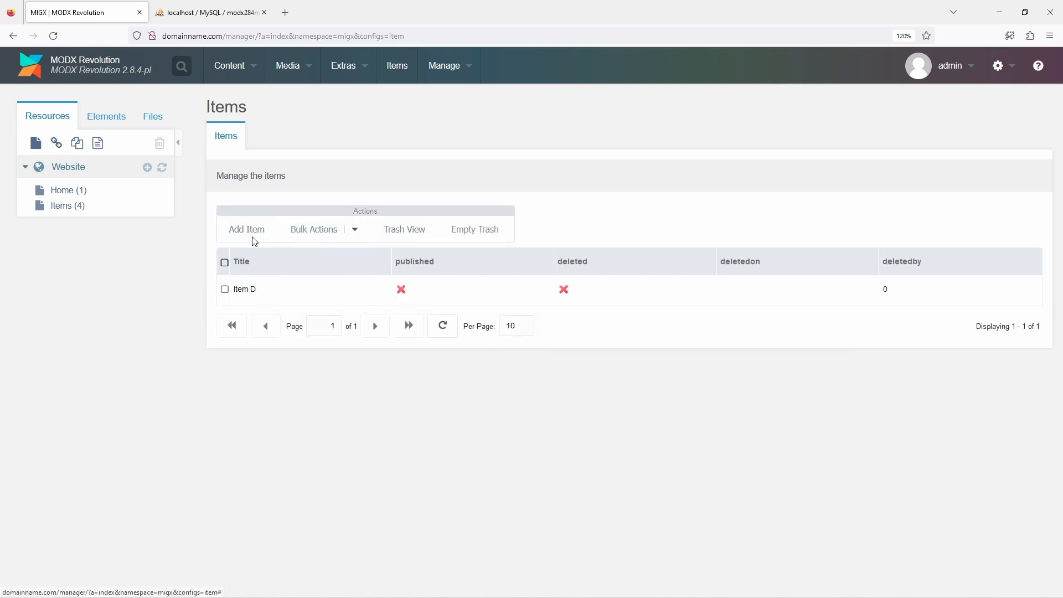
pyautogui.click(267, 203)
pyautogui.write('Item E')
pyautogui.click(819, 507)
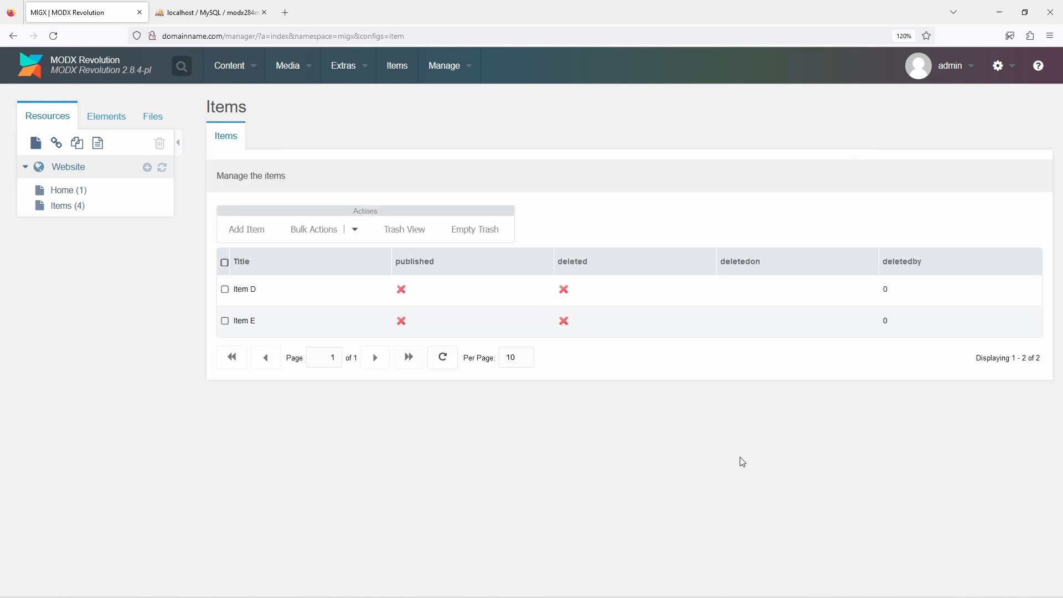
# Add a new item titled Item F with the deleted checkbox ticked, and save it
pyautogui.click(259, 231)
pyautogui.write('Item F')
pyautogui.click(823, 505)
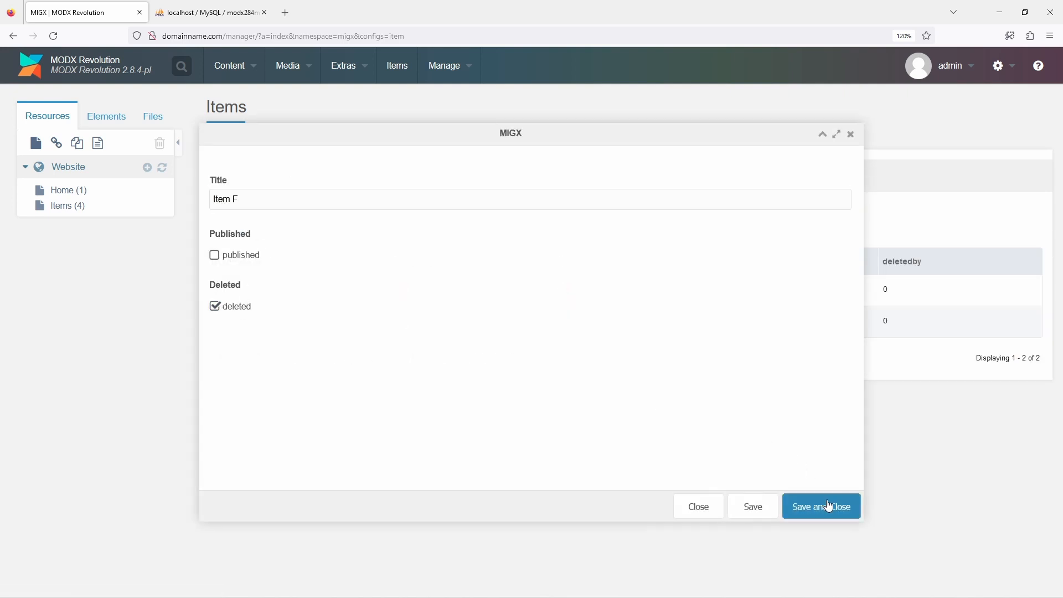
# Switch to the trash view and recall Item F
pyautogui.click(420, 229)
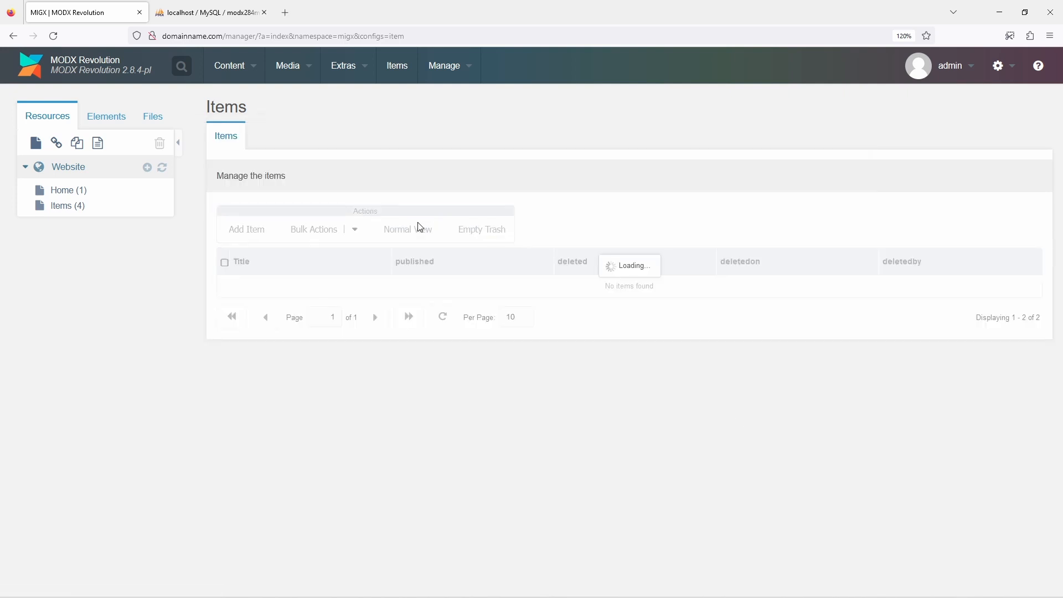
pyautogui.rightClick(331, 325)
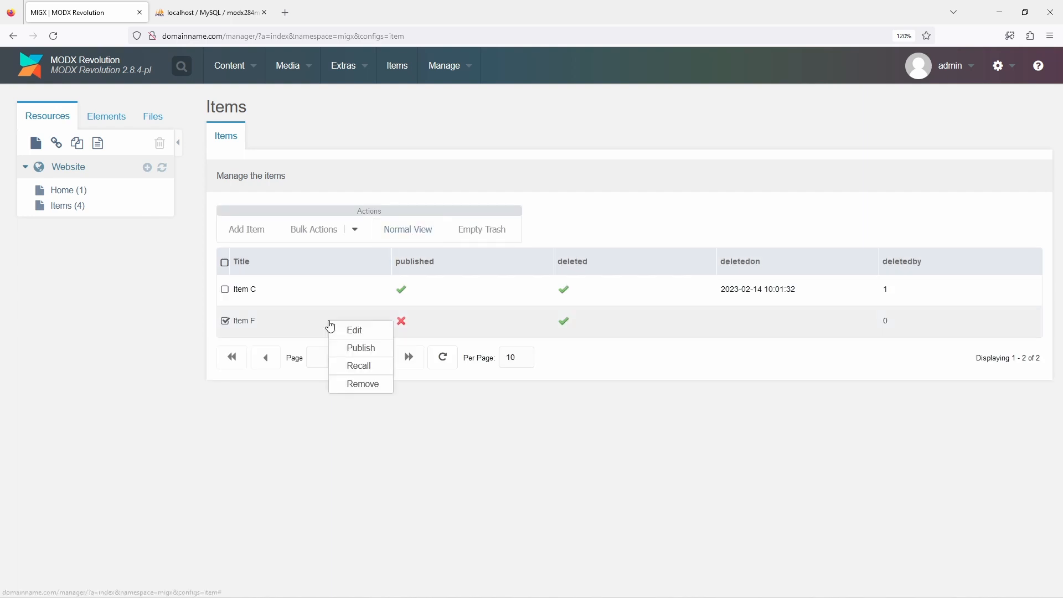
pyautogui.click(347, 368)
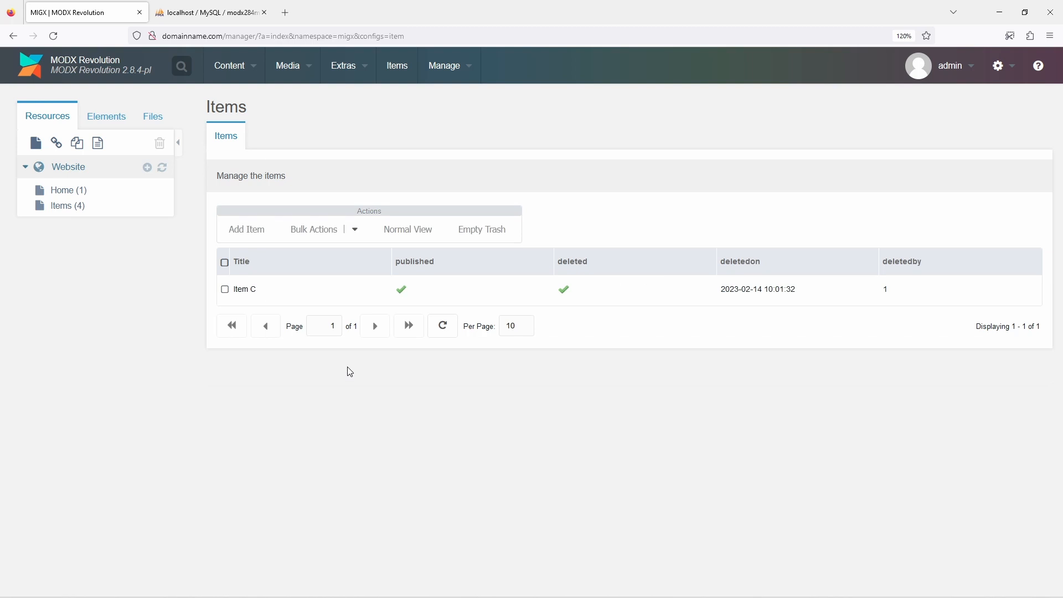
# Return to the normal view and mark Item F as deleted
pyautogui.click(400, 238)
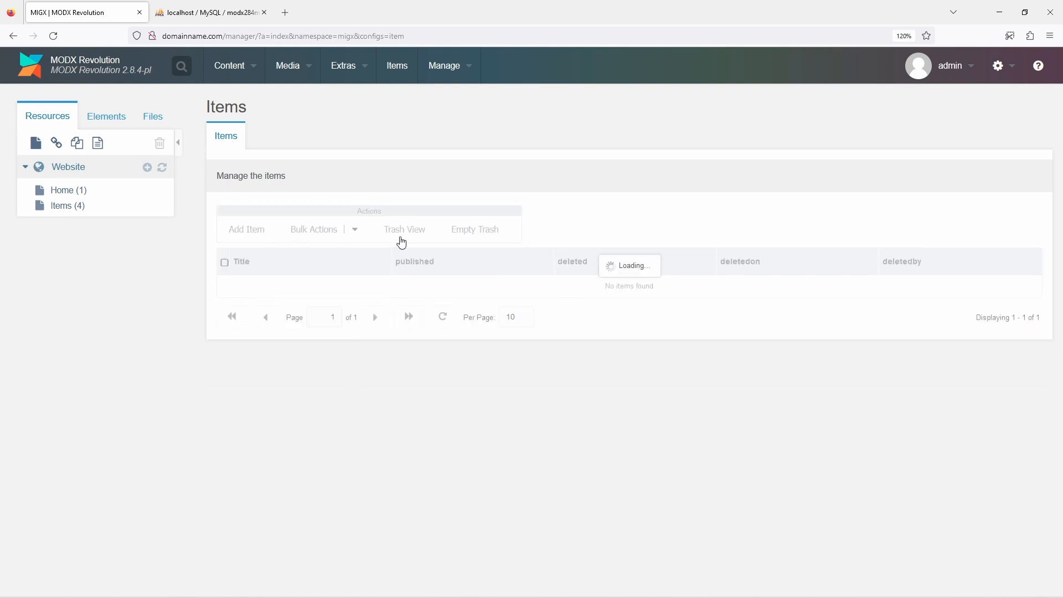
pyautogui.rightClick(325, 352)
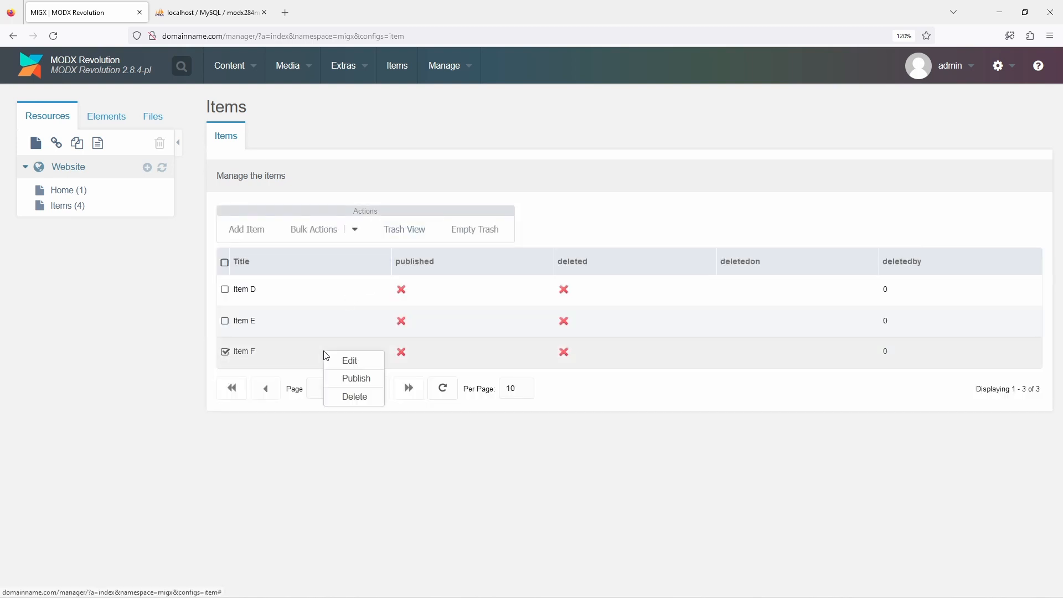
pyautogui.click(355, 396)
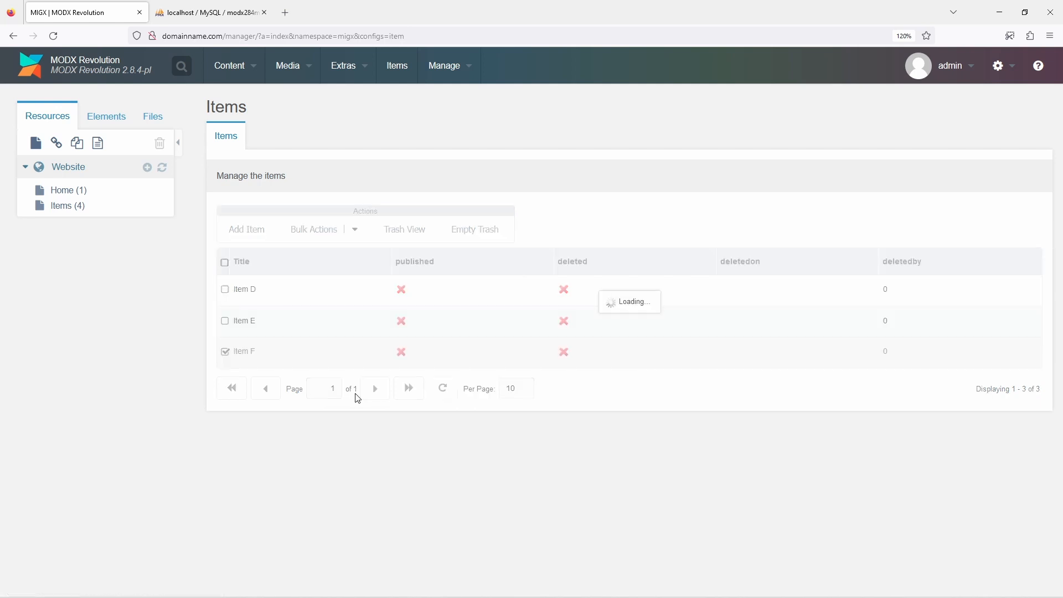
# Switch to the trash view, empty the trash, and confirm the removal of the deleted items
pyautogui.click(411, 234)
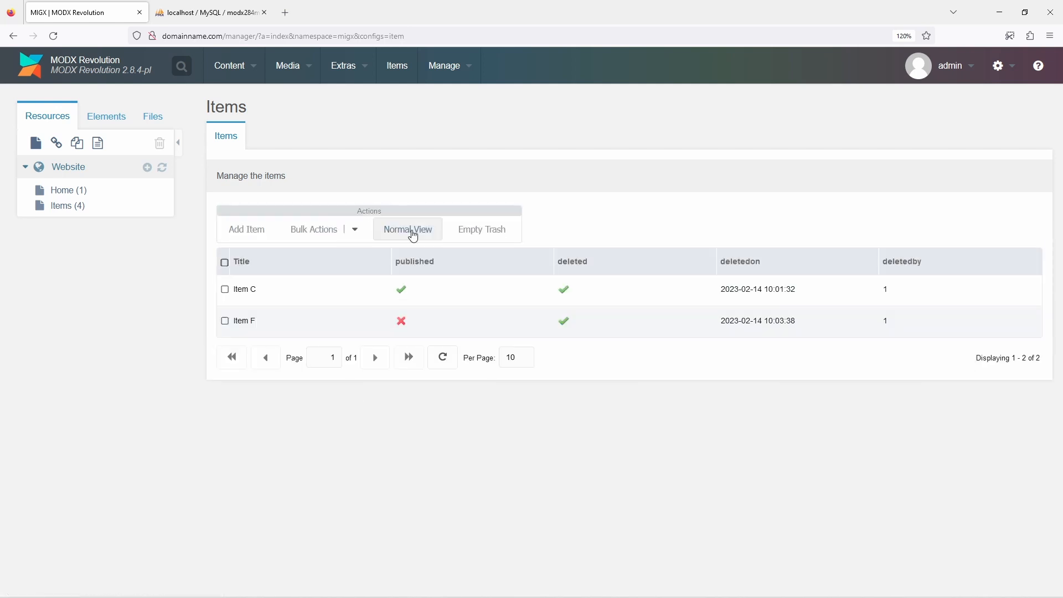
pyautogui.click(483, 230)
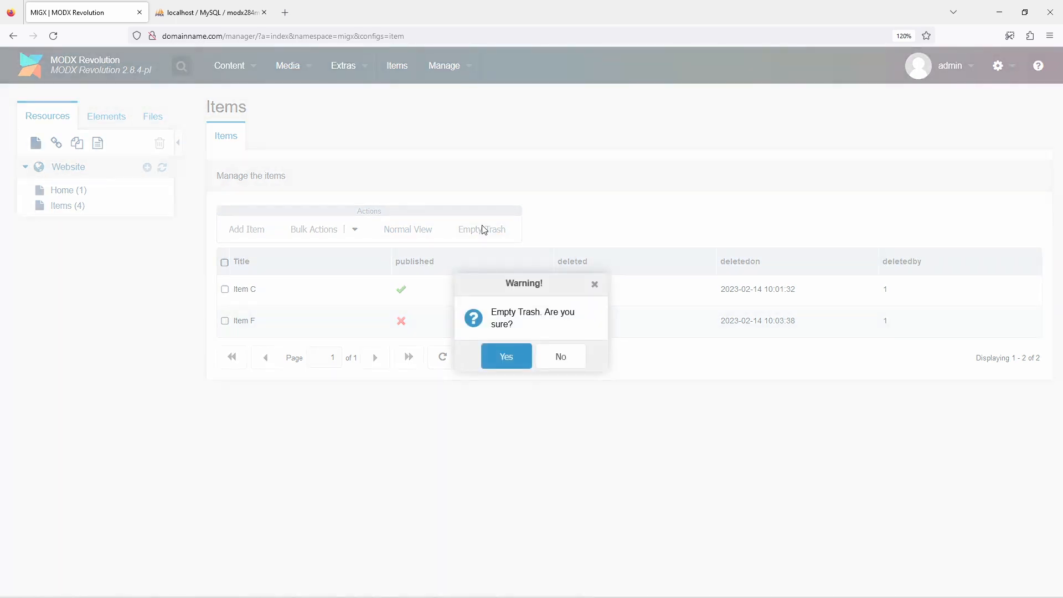
pyautogui.click(506, 356)
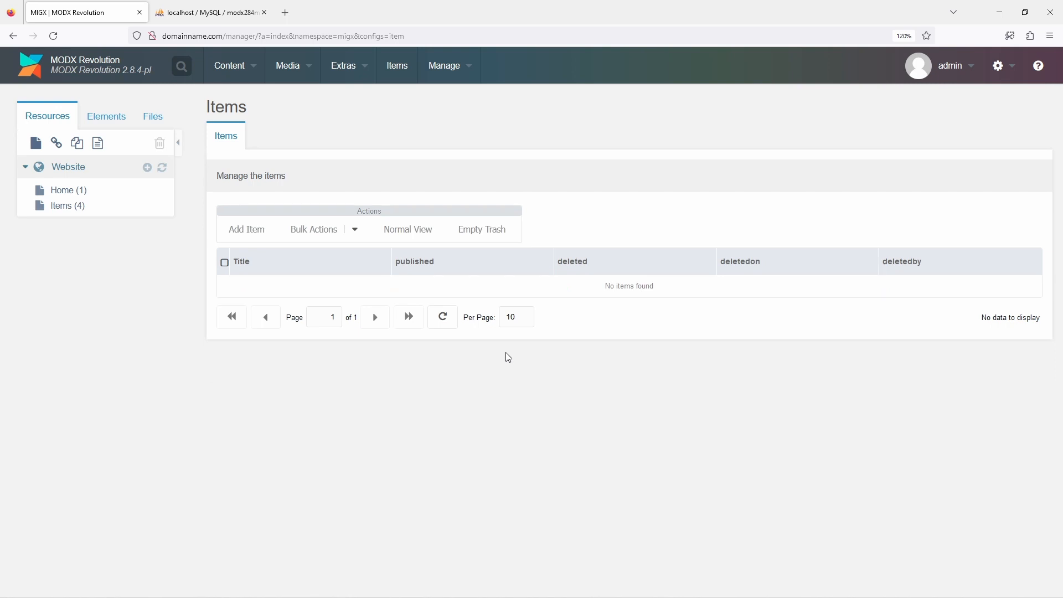
# Edit the item configuration in MIGX and enable the publish, unpublish and recall_remove_delete column buttons
pyautogui.moveTo(361, 76)
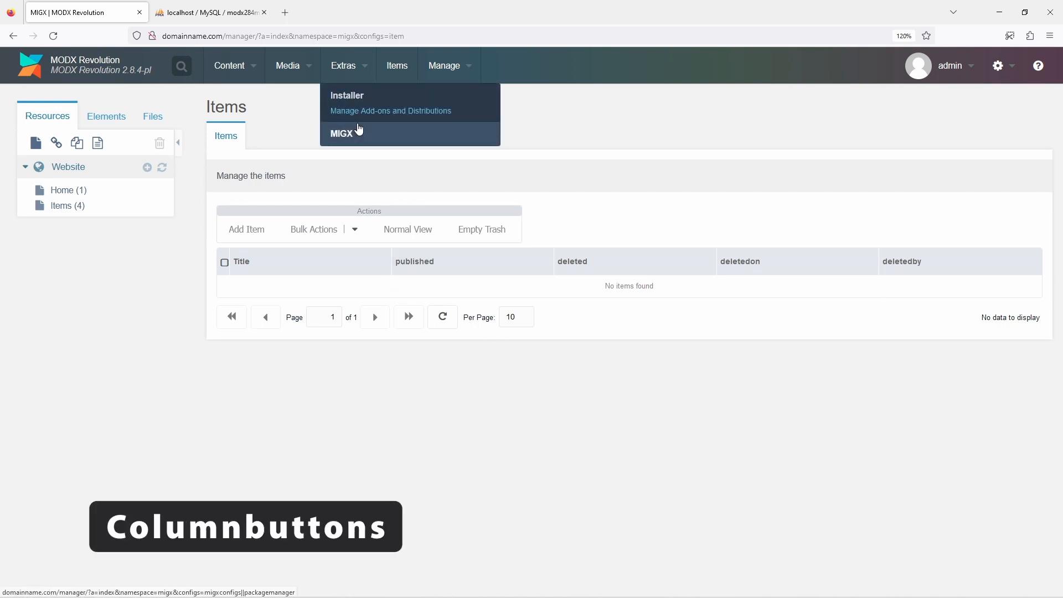
pyautogui.click(359, 130)
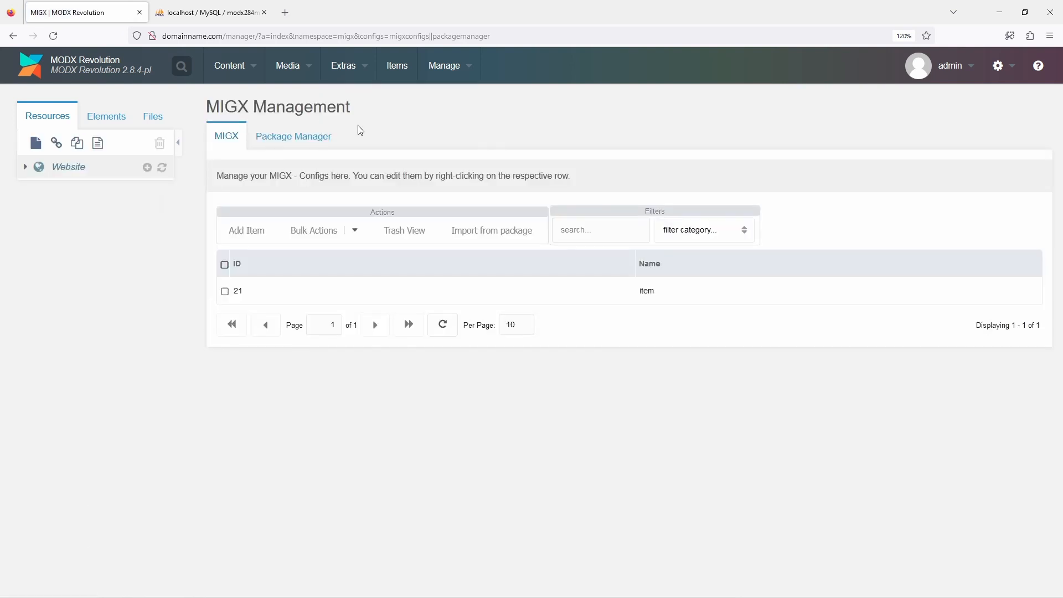
pyautogui.rightClick(413, 292)
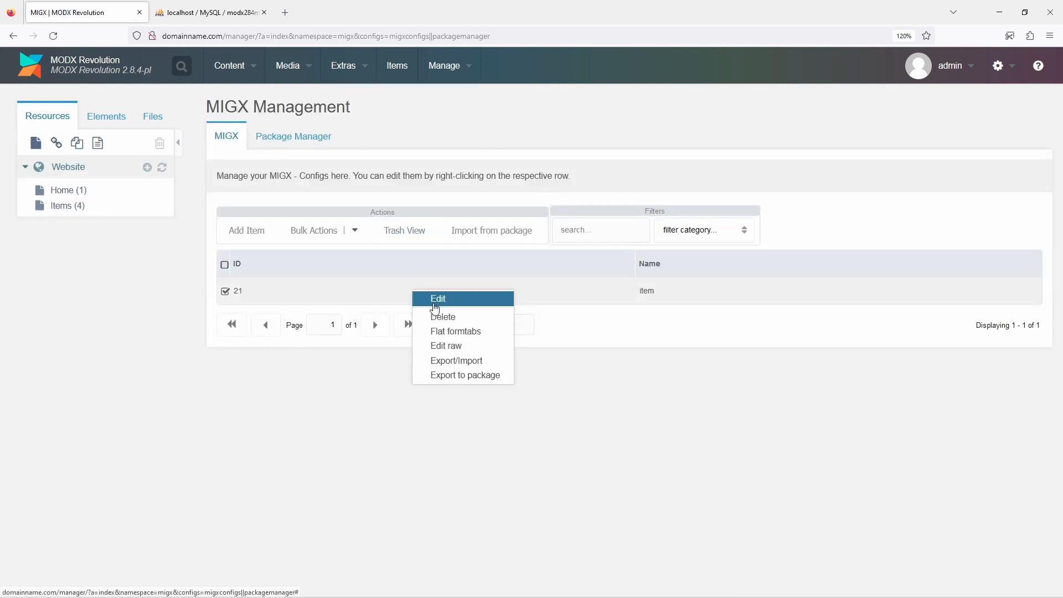
pyautogui.click(435, 299)
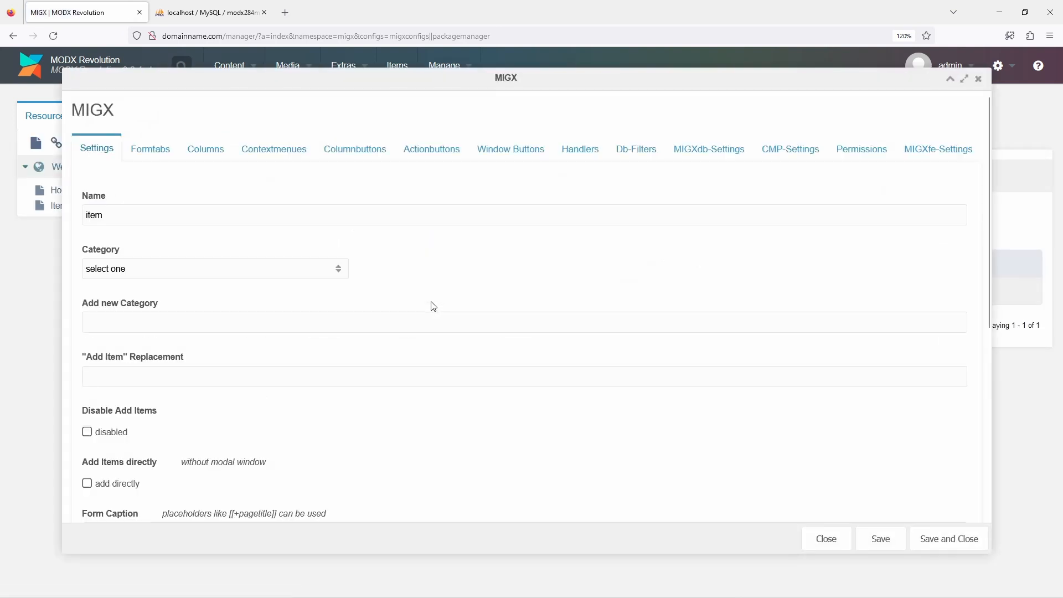
pyautogui.click(355, 153)
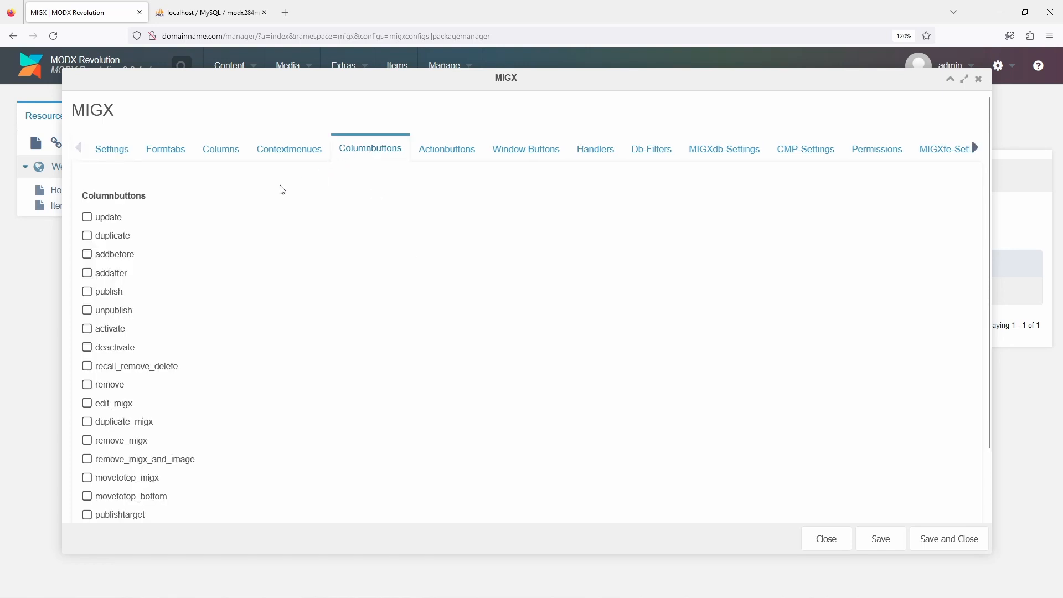
pyautogui.click(115, 296)
pyautogui.click(112, 311)
# Add a column with header Buttons and renderer this.renderRowActions to the item configuration, and save it
pyautogui.click(218, 157)
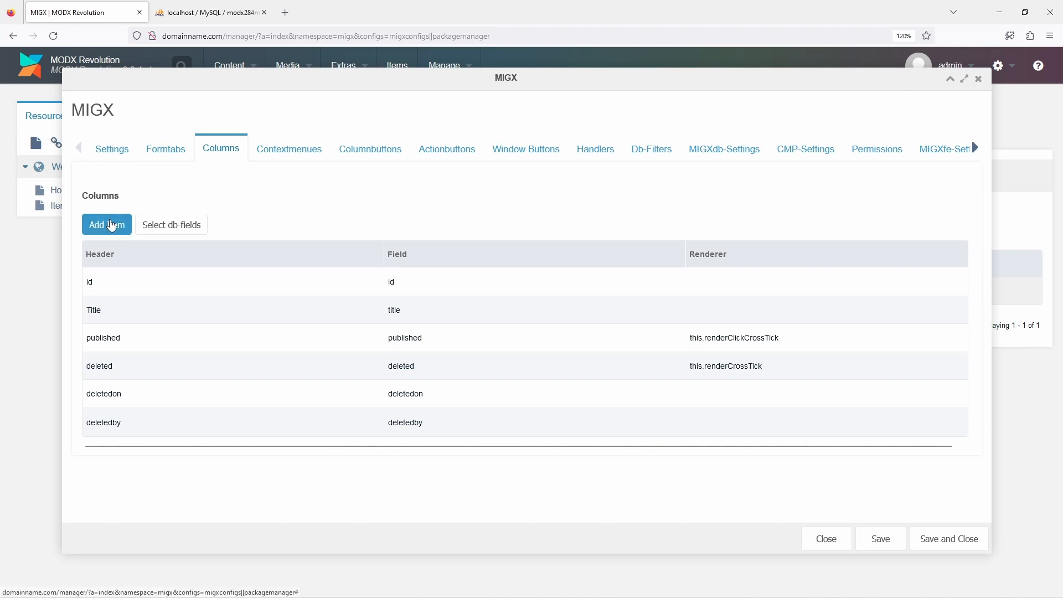
pyautogui.click(111, 225)
pyautogui.click(221, 249)
pyautogui.write('Buttons')
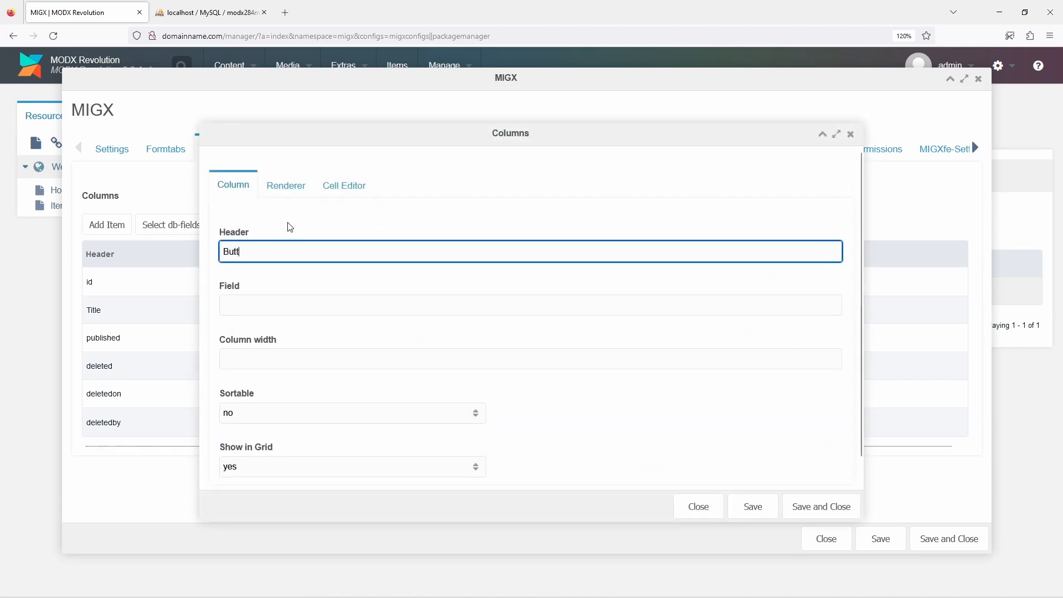
pyautogui.click(285, 197)
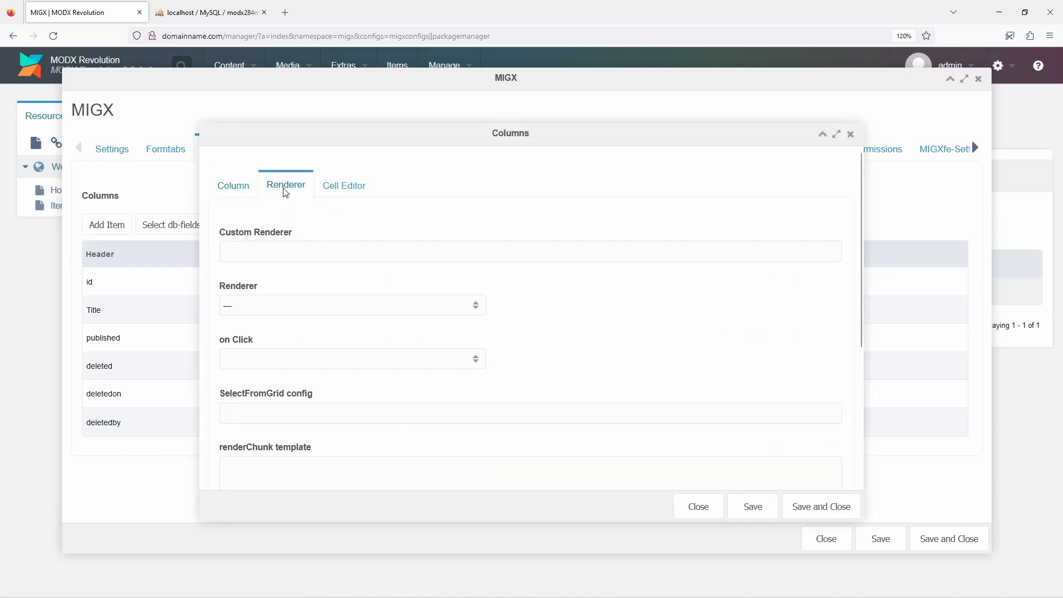
pyautogui.click(367, 306)
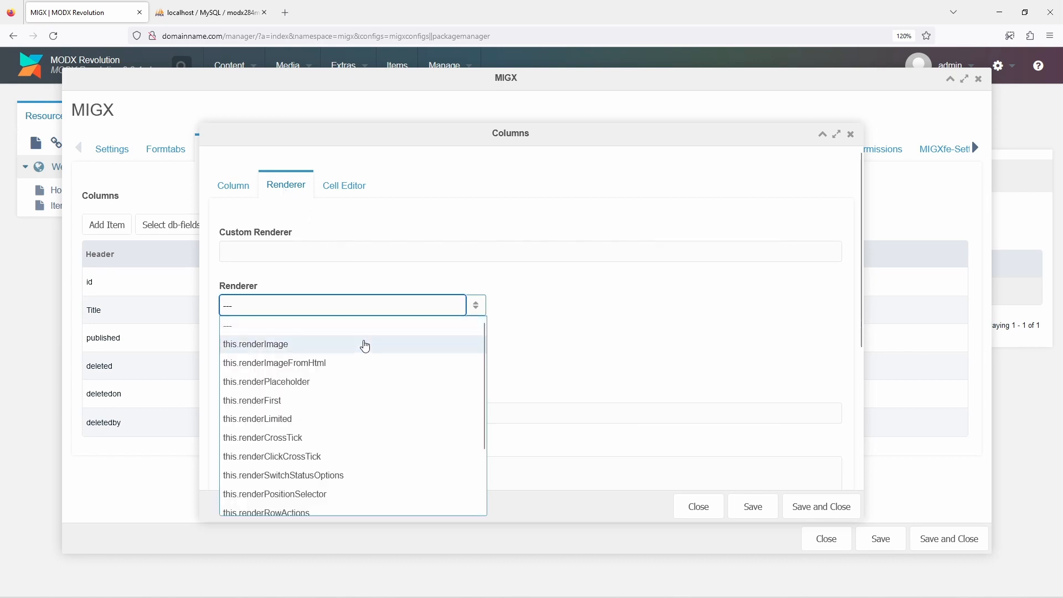
pyautogui.scroll(-2, 363, 345)
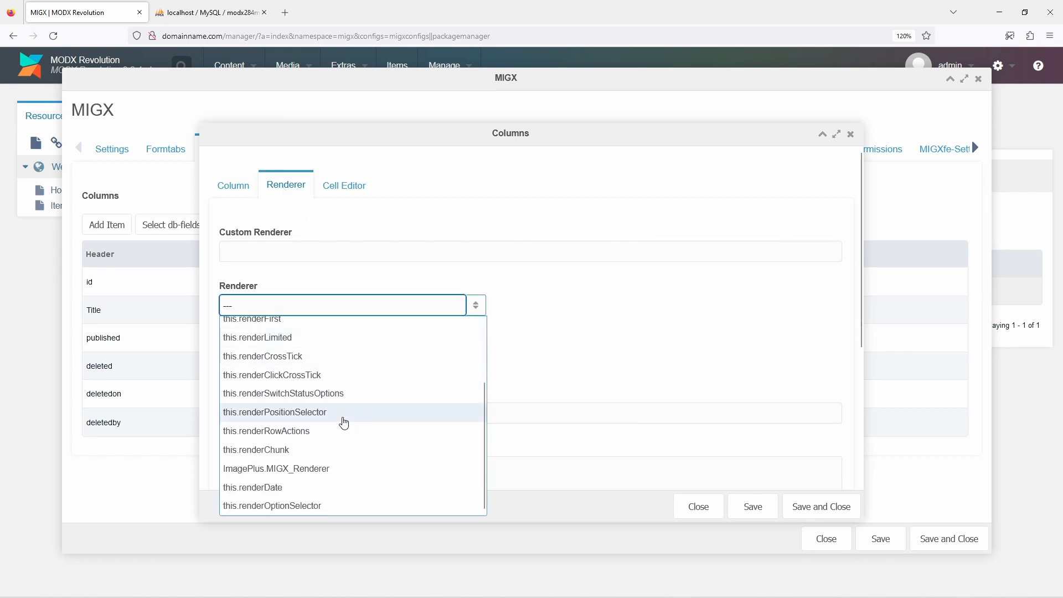
pyautogui.click(340, 432)
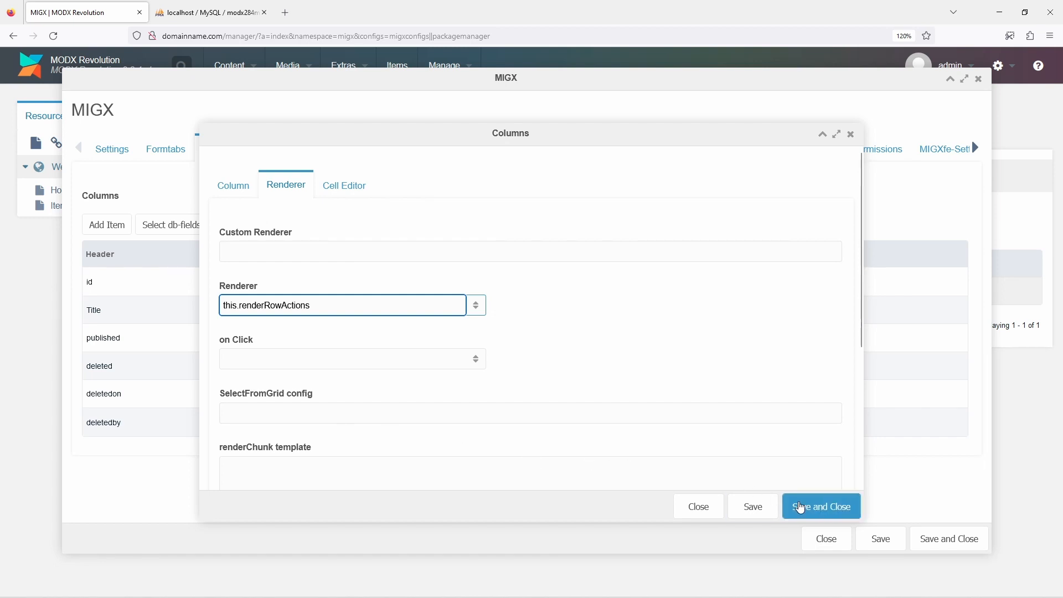
pyautogui.click(801, 506)
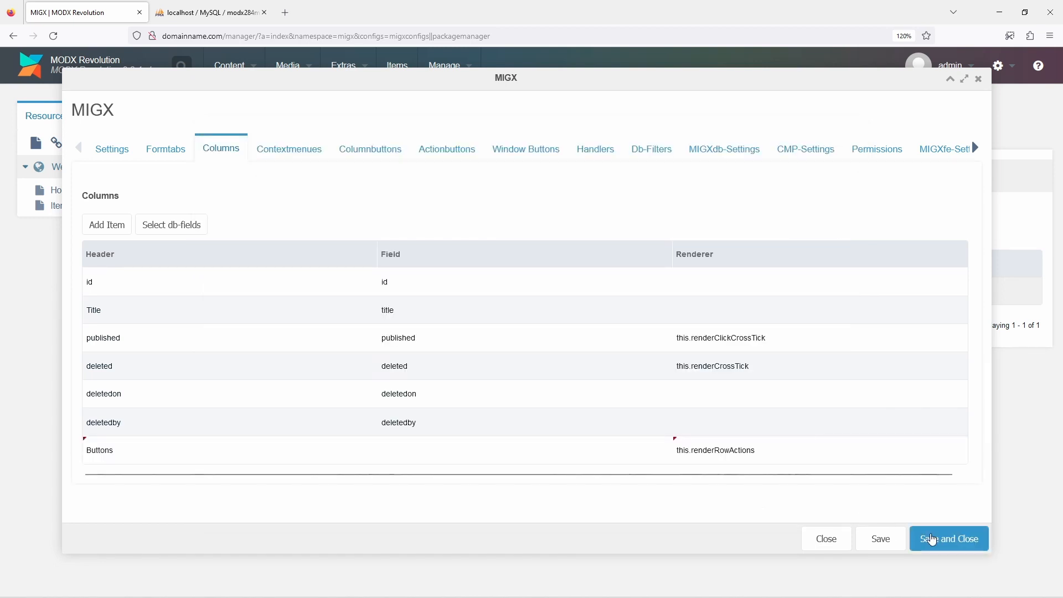
pyautogui.click(932, 538)
# On the Items management page, publish Item D and mark it as deleted using its column buttons
pyautogui.click(402, 72)
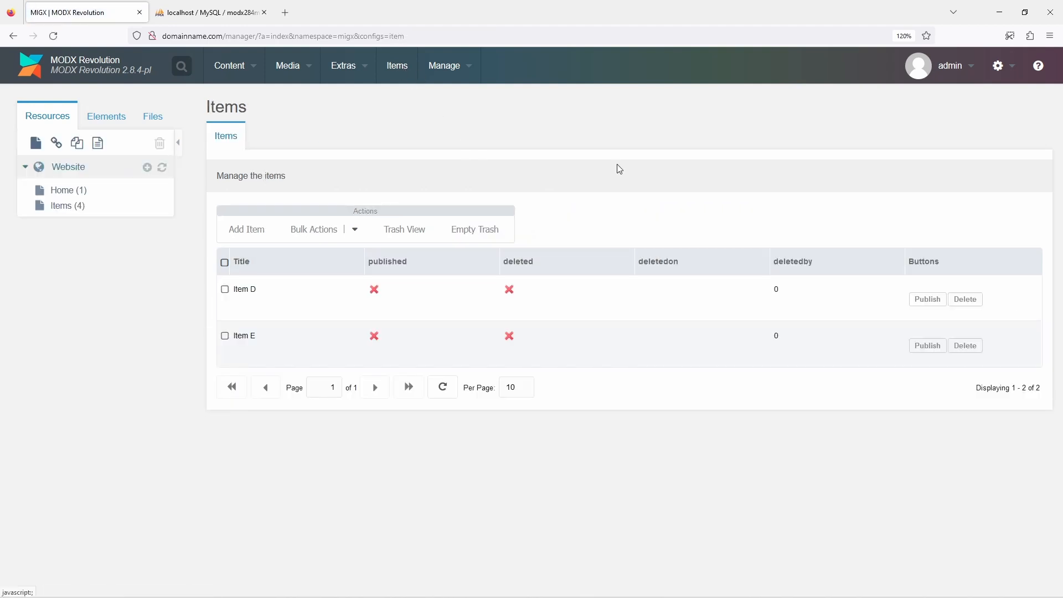
pyautogui.click(916, 304)
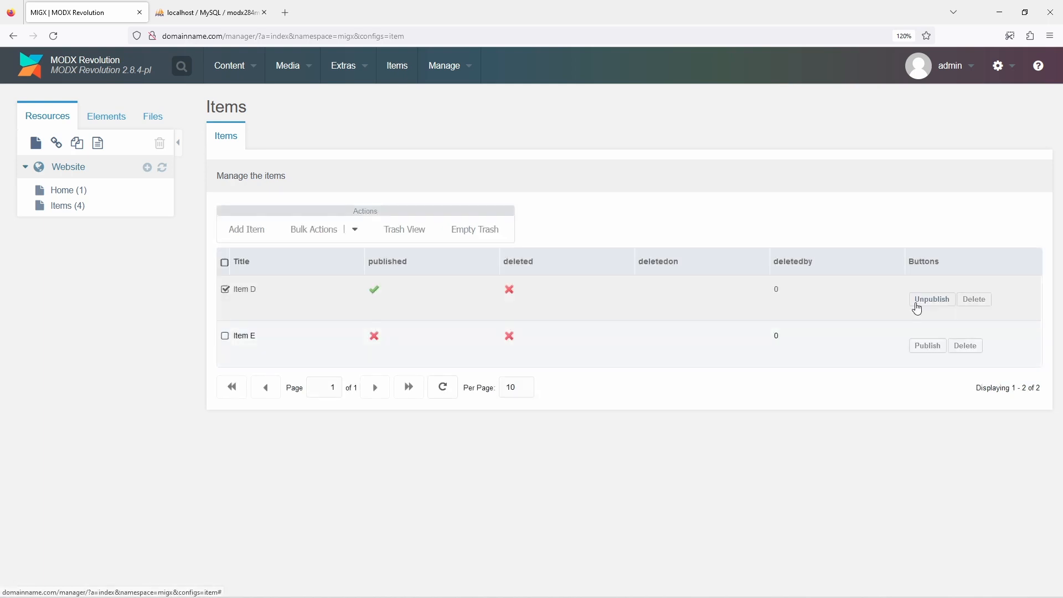
pyautogui.click(974, 301)
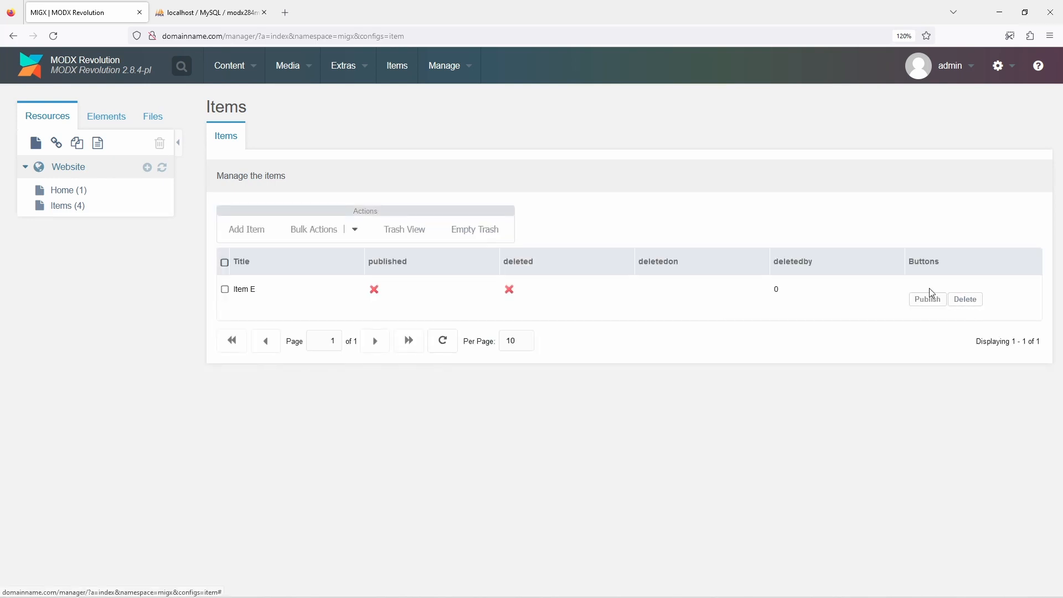
# Recall Item D with its column button in the trash view and return to the normal view
pyautogui.click(391, 228)
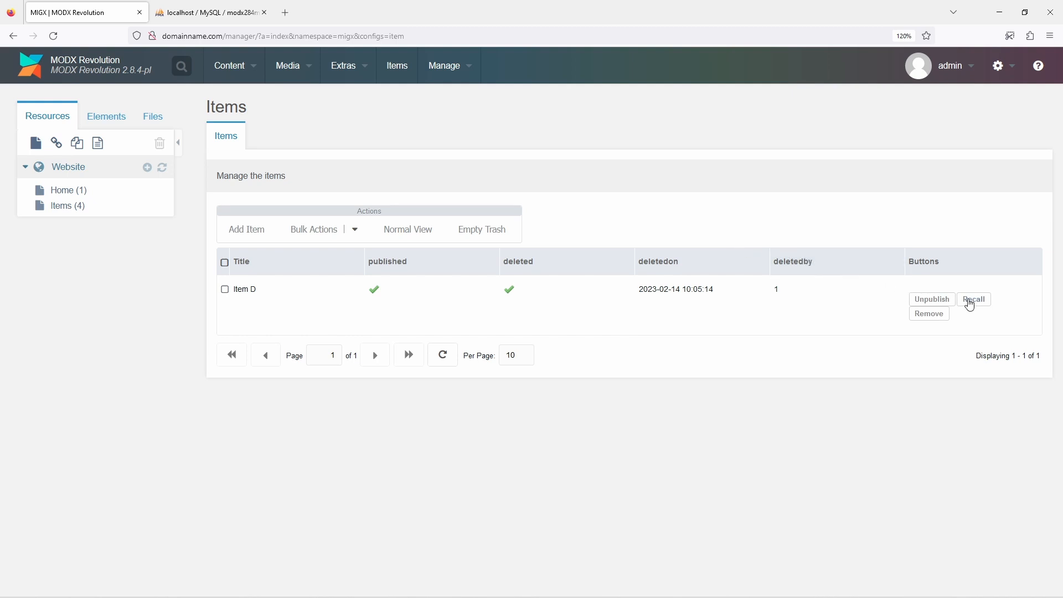
pyautogui.click(972, 299)
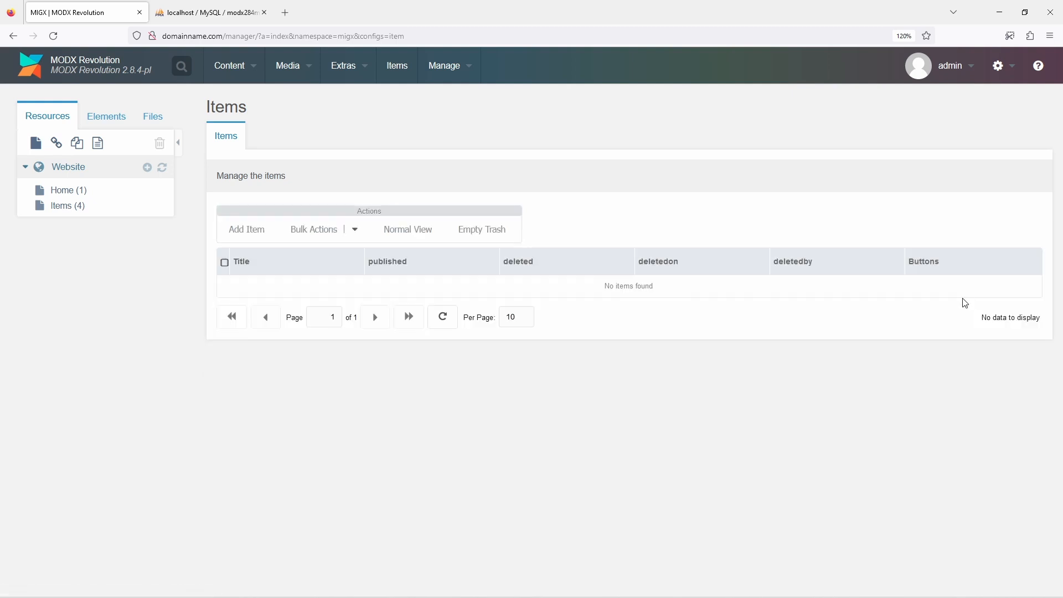
pyautogui.click(420, 231)
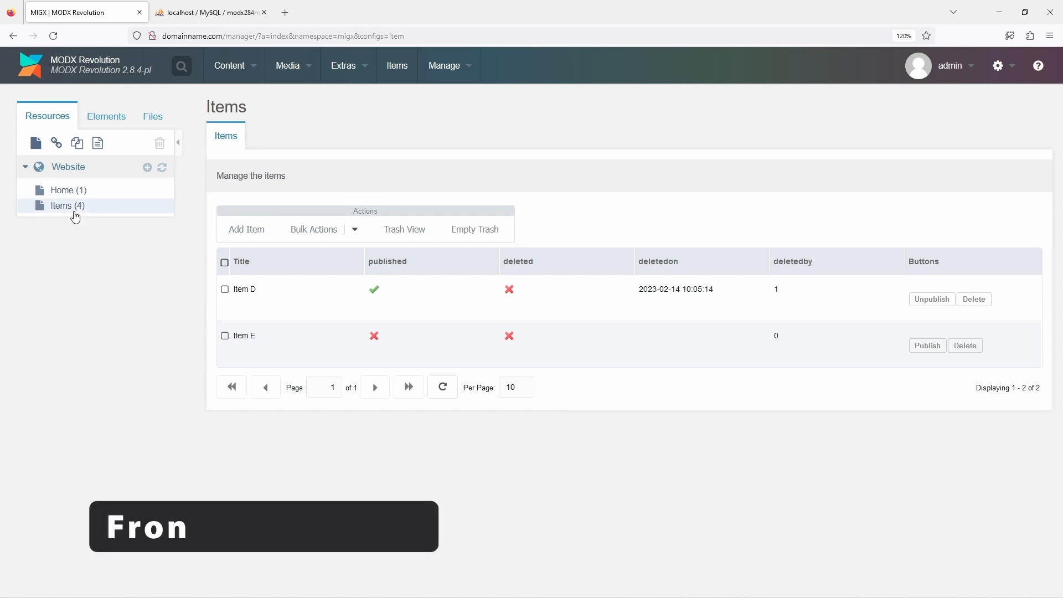
# In the Items resource's migxLoopCollection call, add a &where condition below &sortConfig with "published": 1 and a "deleted" key
pyautogui.click(72, 213)
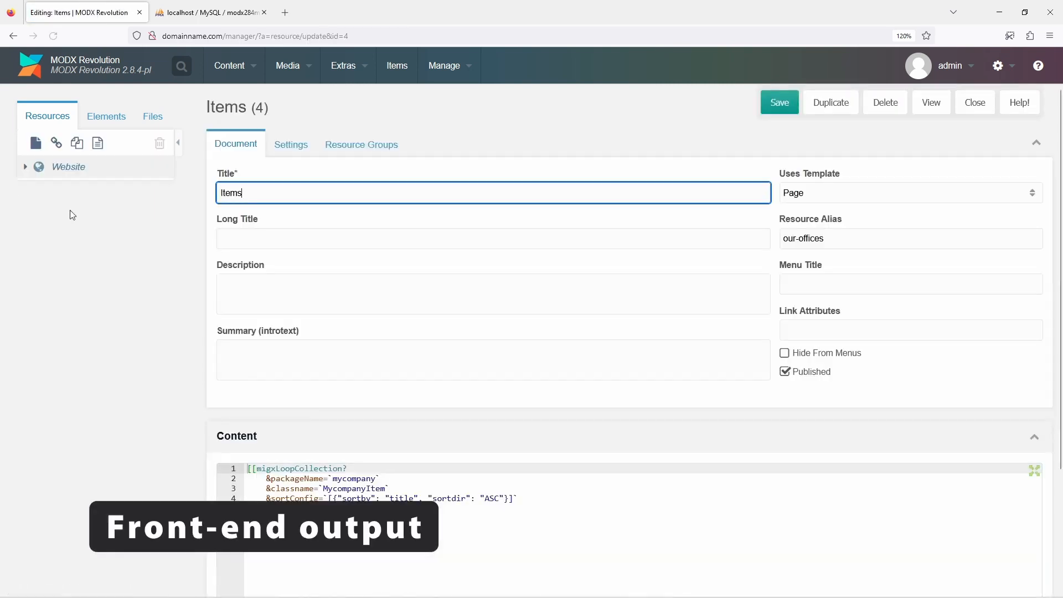
pyautogui.click(409, 470)
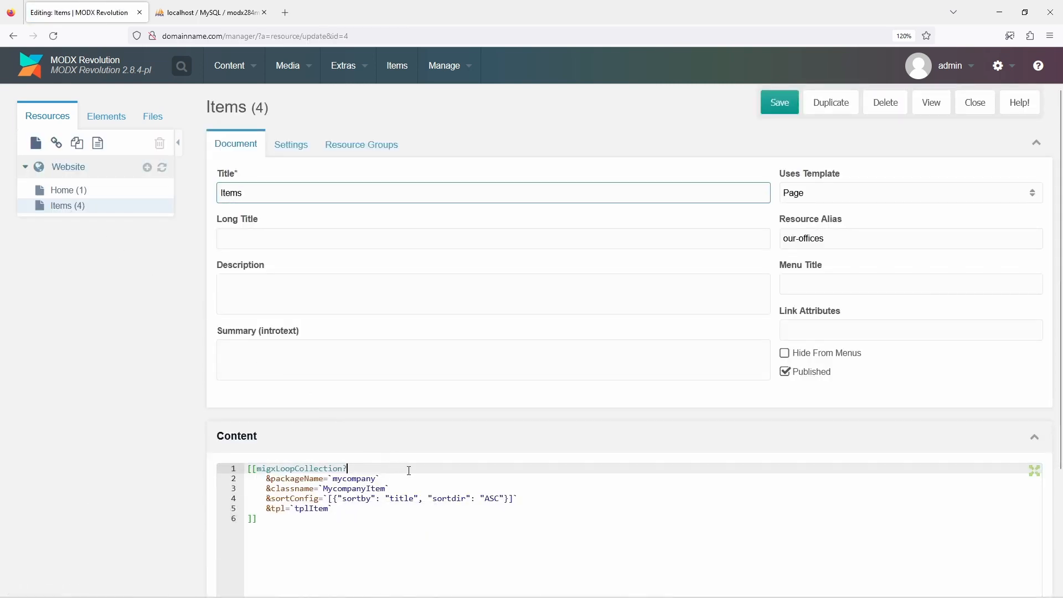
pyautogui.scroll(-3, 409, 471)
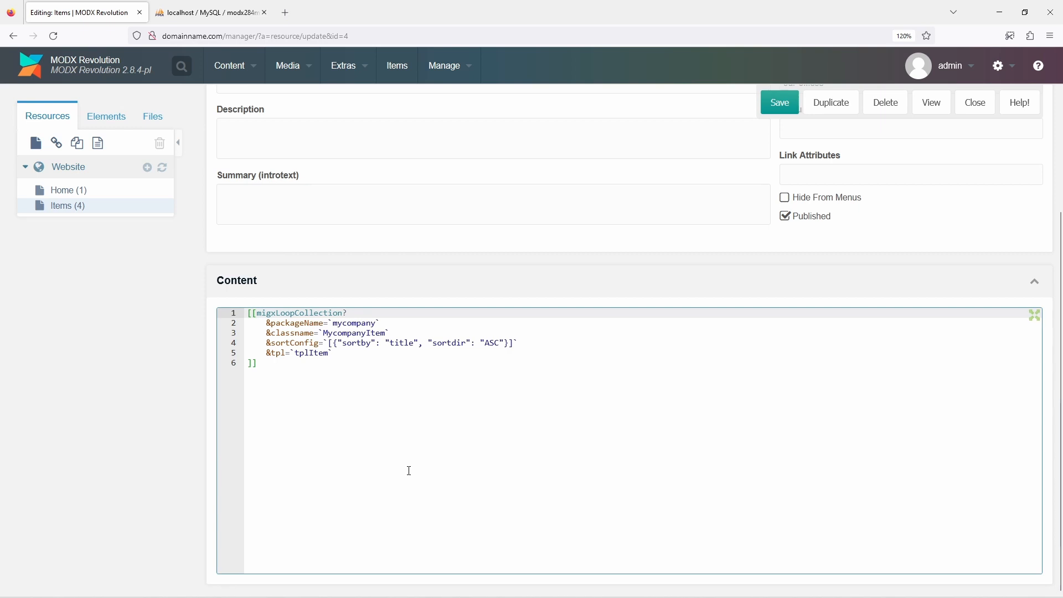
pyautogui.click(519, 346)
pyautogui.press('Return')
pyautogui.write('&where=`{')
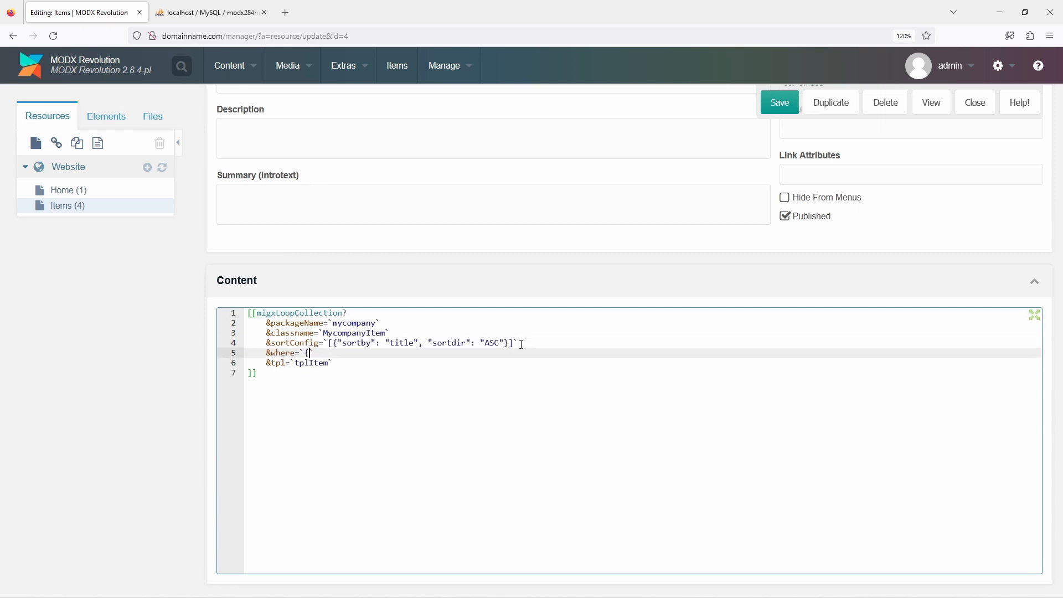
pyautogui.write('"published": 1, "deleted"')
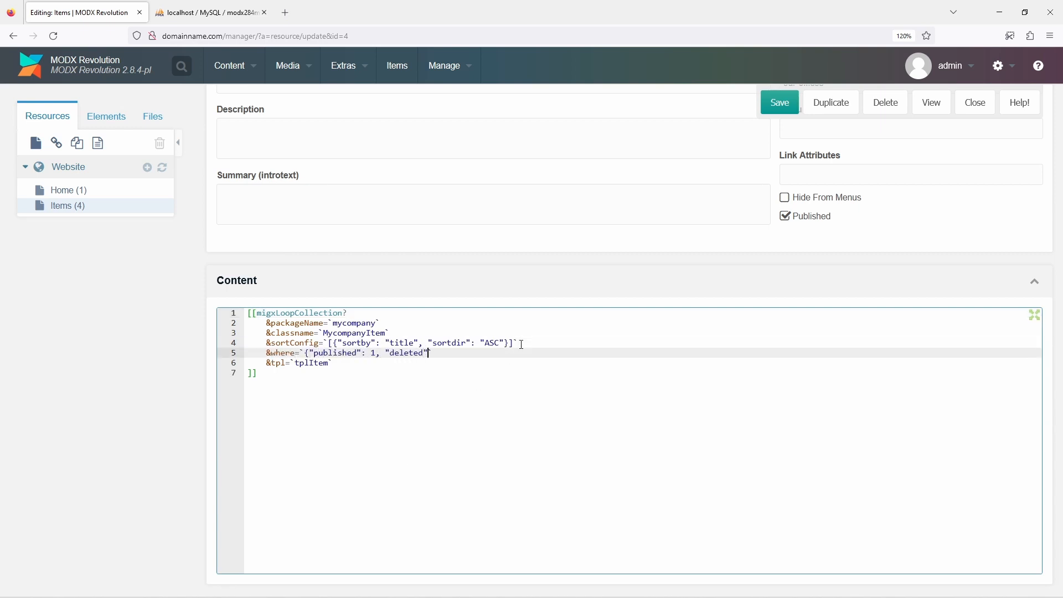